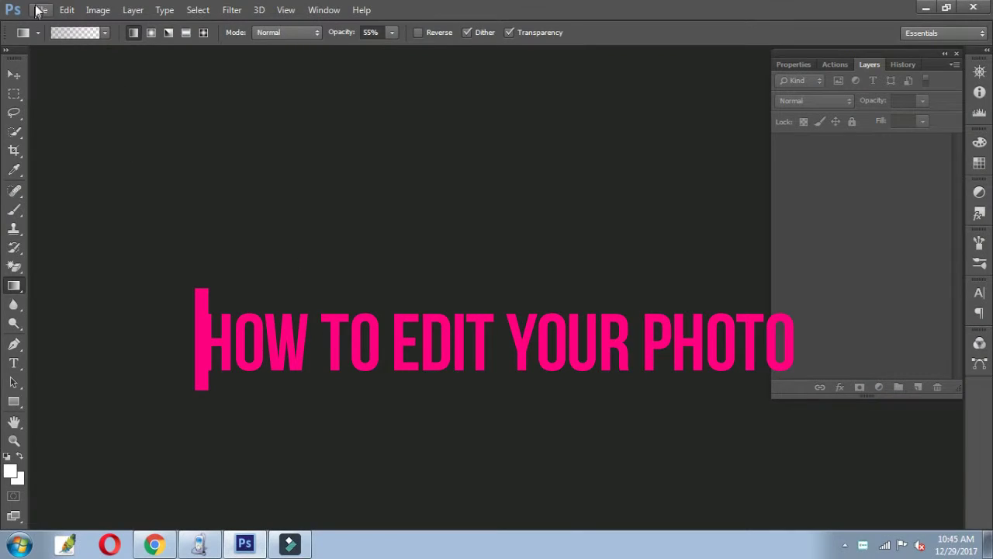
Open the man's cut-out photo from the 2018 editing folder on the Desktop.
click(39, 10)
click(47, 42)
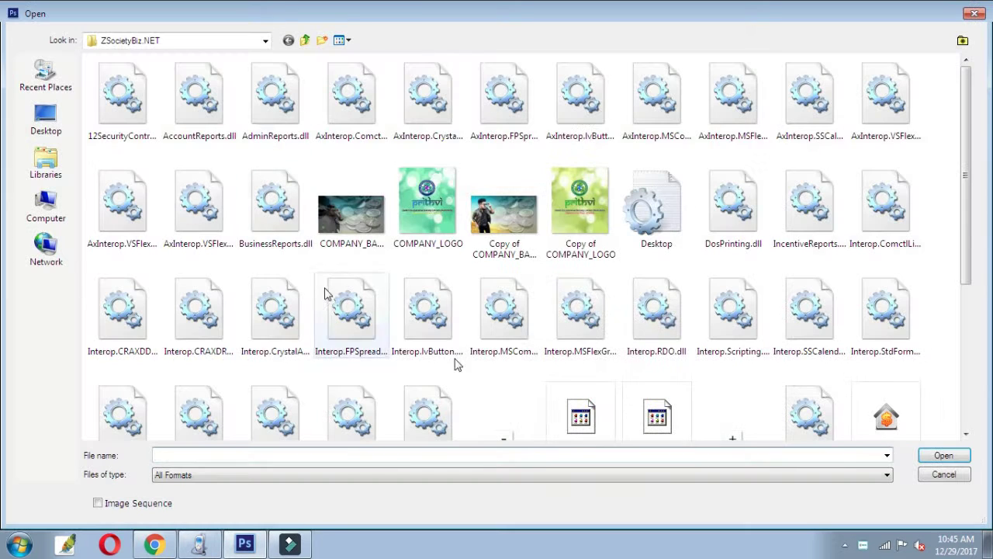
click(45, 116)
double_click(656, 110)
double_click(517, 100)
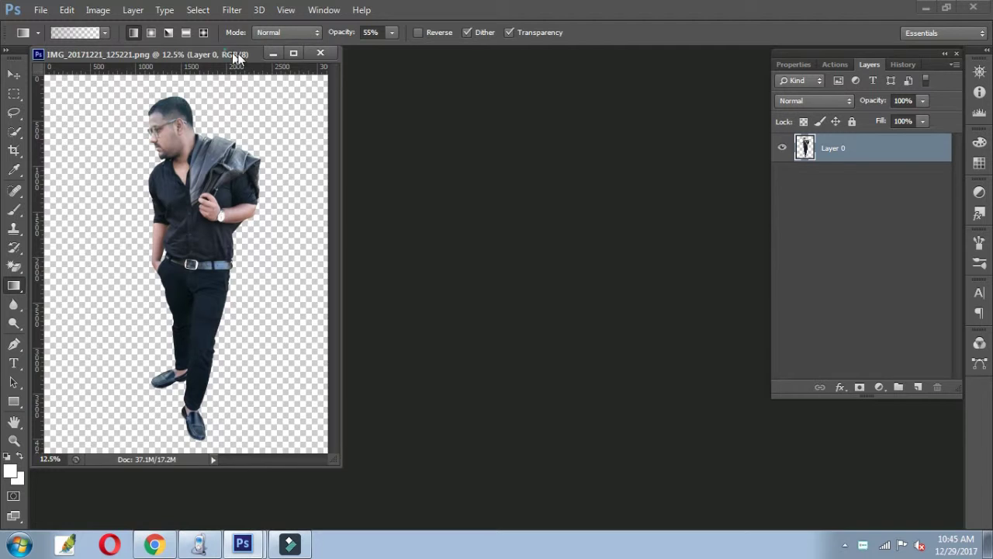
Open the foggy fenced-field background and place it on the man's canvas, scaled up.
drag(239, 58, 291, 59)
key(ctrl+o)
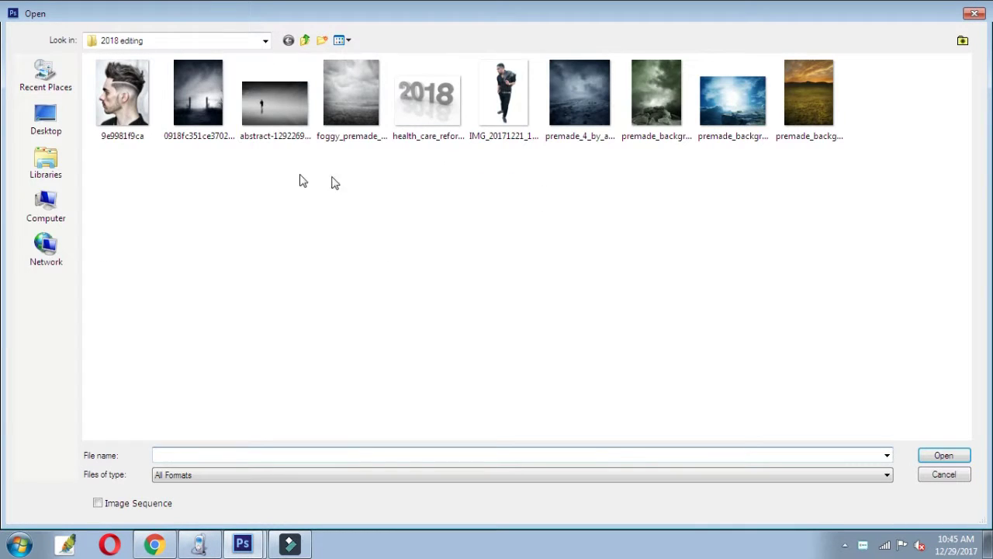
double_click(222, 105)
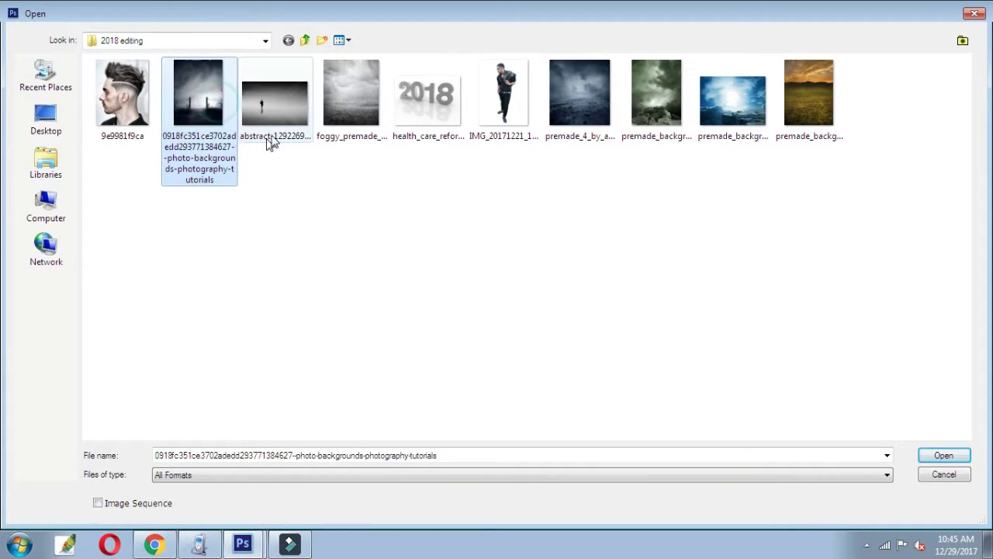
mouse_move(447, 280)
mouse_down()
mouse_move(445, 148)
mouse_move(665, 439)
mouse_up()
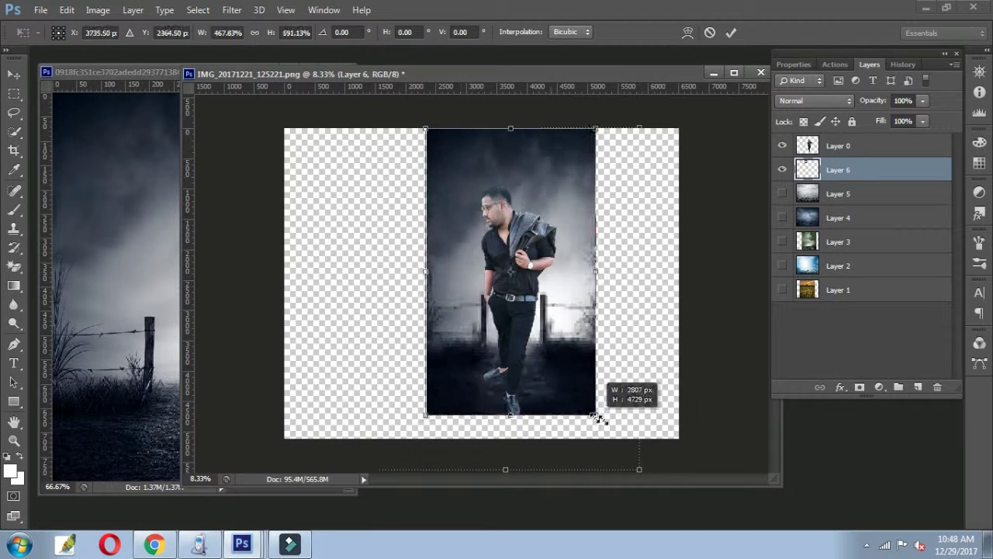
drag(426, 127, 382, 162)
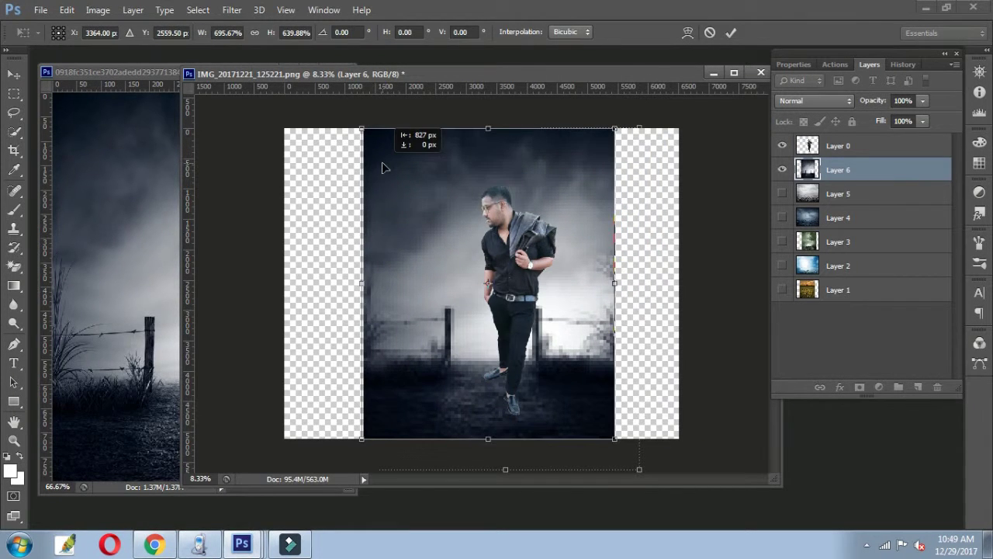
double_click(411, 200)
drag(618, 279, 627, 279)
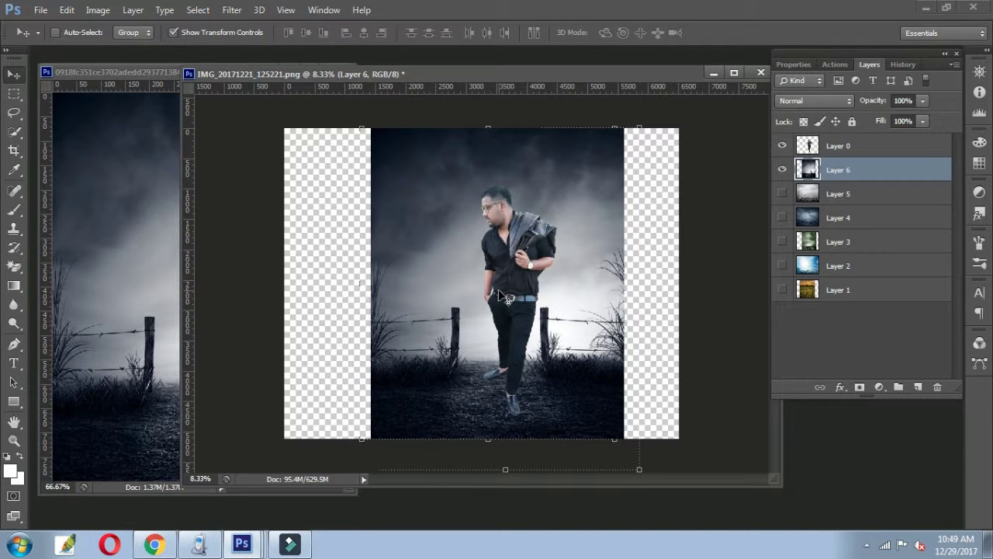
Narrow the background layer to 88.50% width, align it, and apply the transform.
scroll(505, 293, up, 1)
scroll(504, 293, up, 1)
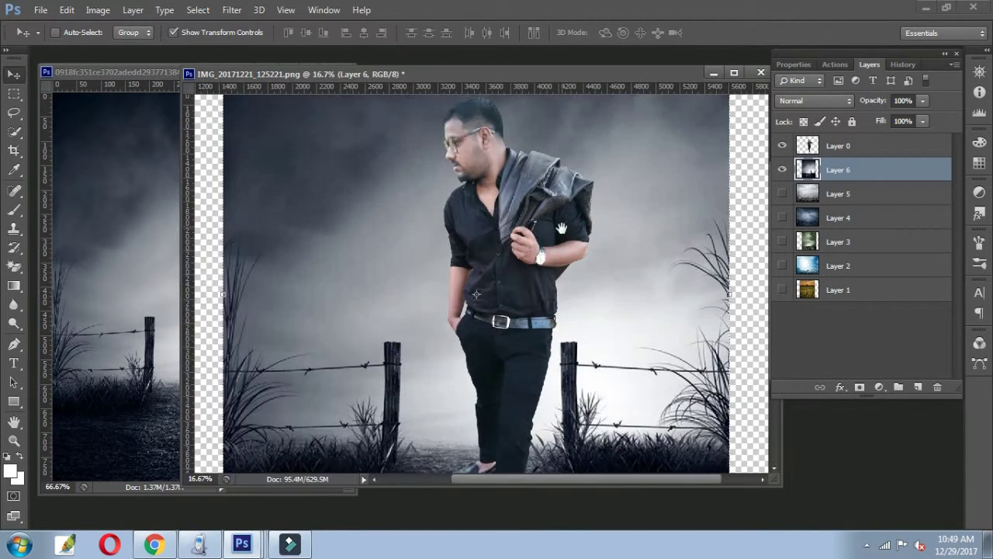
drag(555, 214, 556, 335)
scroll(556, 335, down, 2)
scroll(558, 334, down, 1)
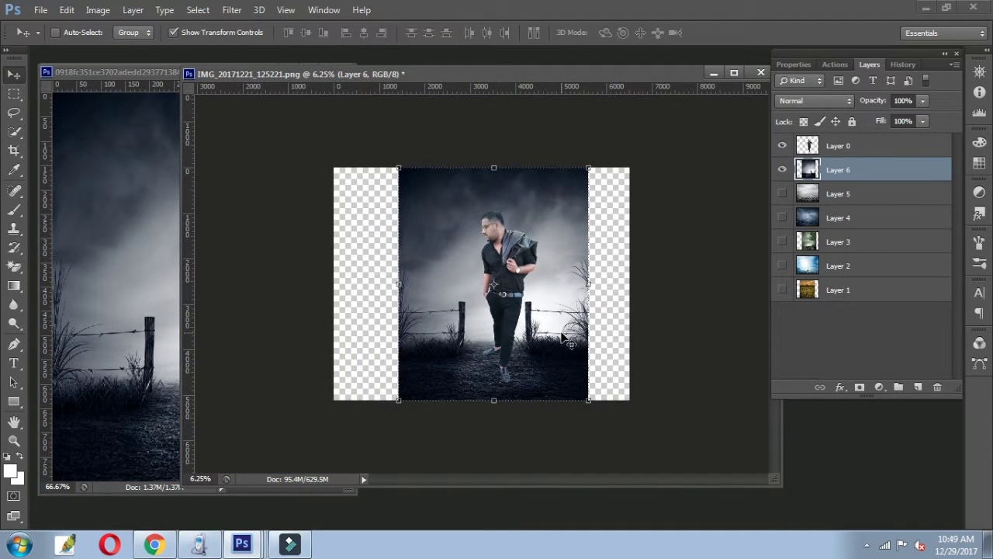
drag(582, 287, 567, 285)
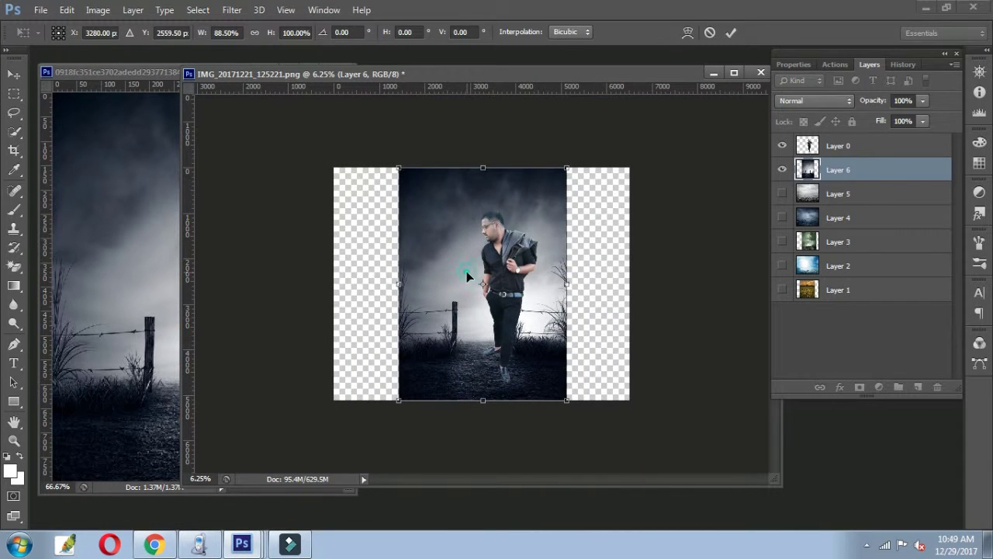
drag(466, 271, 457, 271)
key(Return)
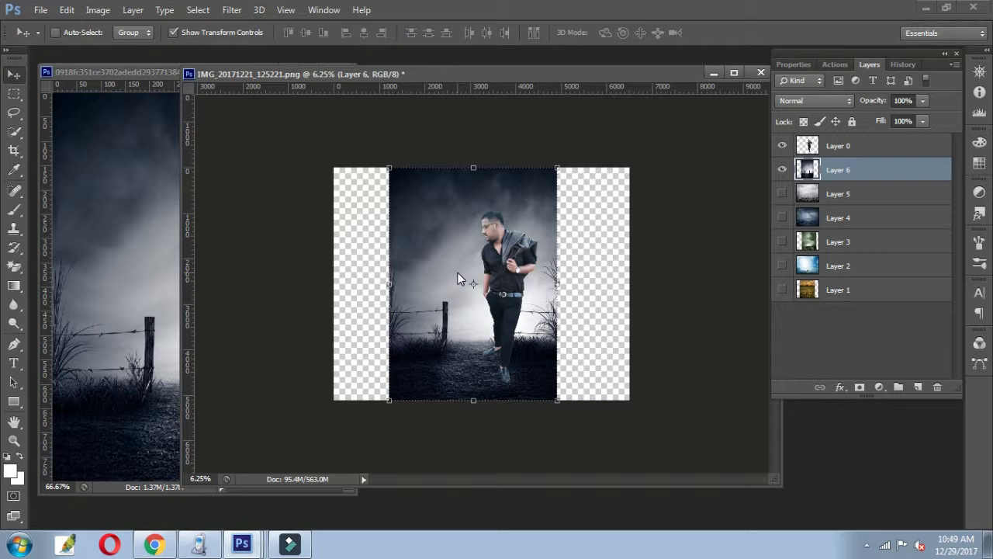
click(456, 281)
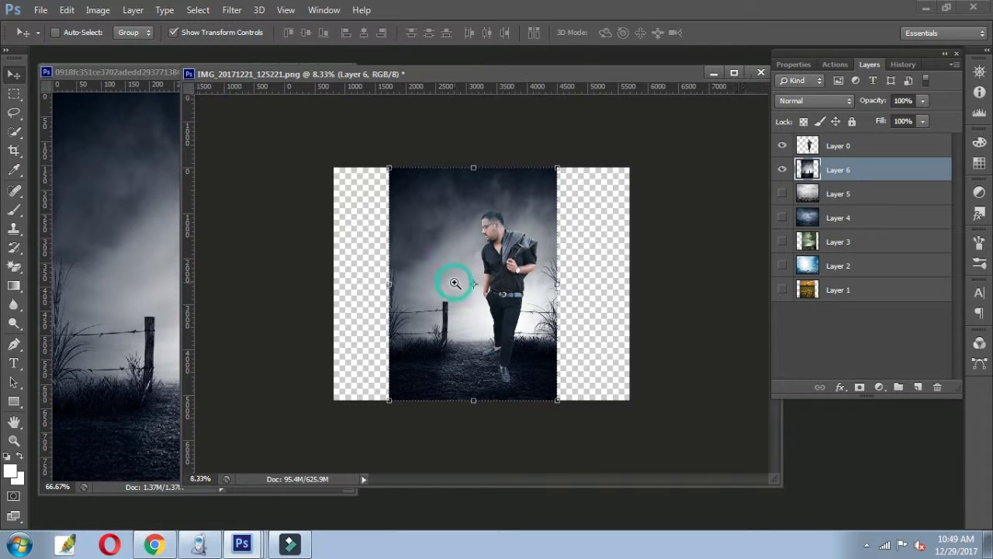
click(479, 323)
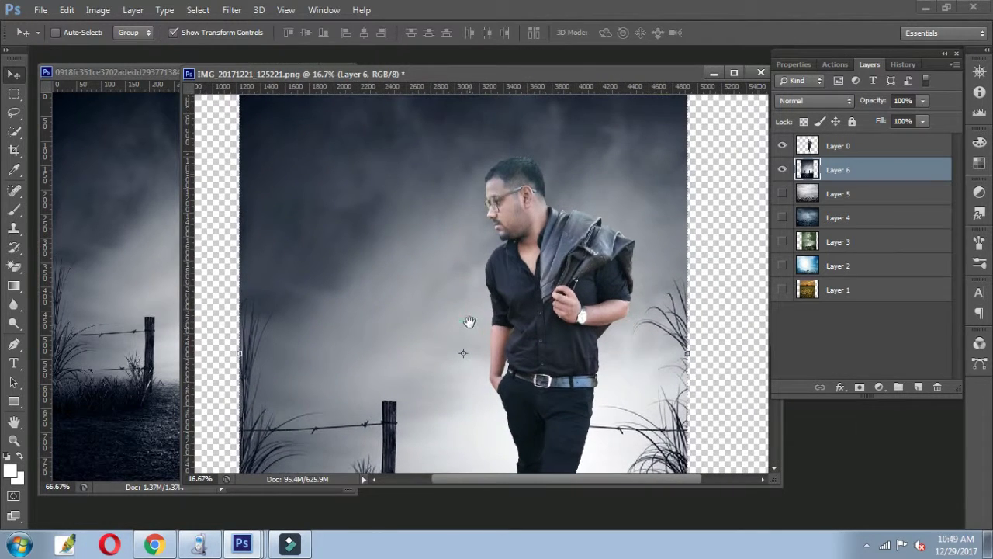
key(ctrl+minus)
key(ctrl+minus)
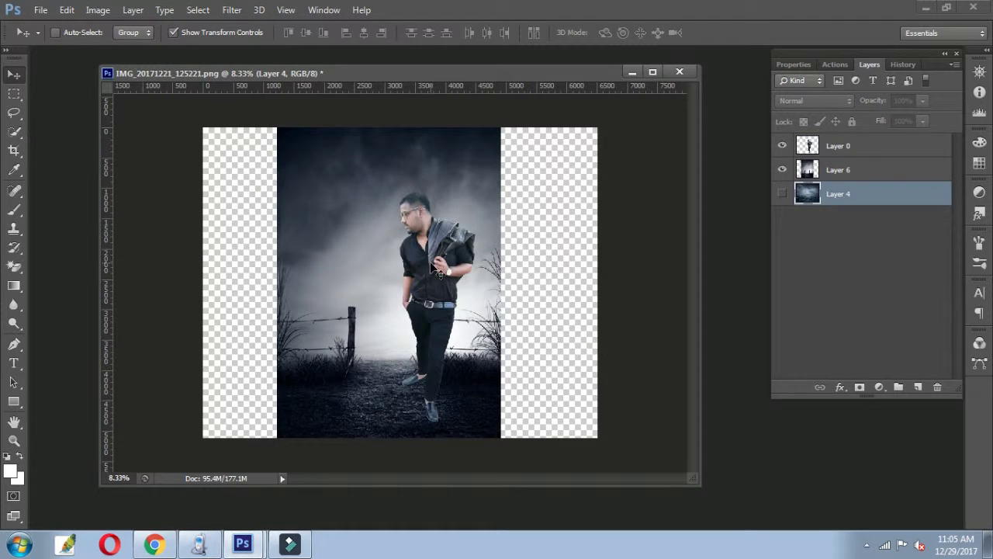
Duplicate the man's layer and set its Hue/Saturation lightness to -100 for a black silhouette.
ctrl+click(432, 264)
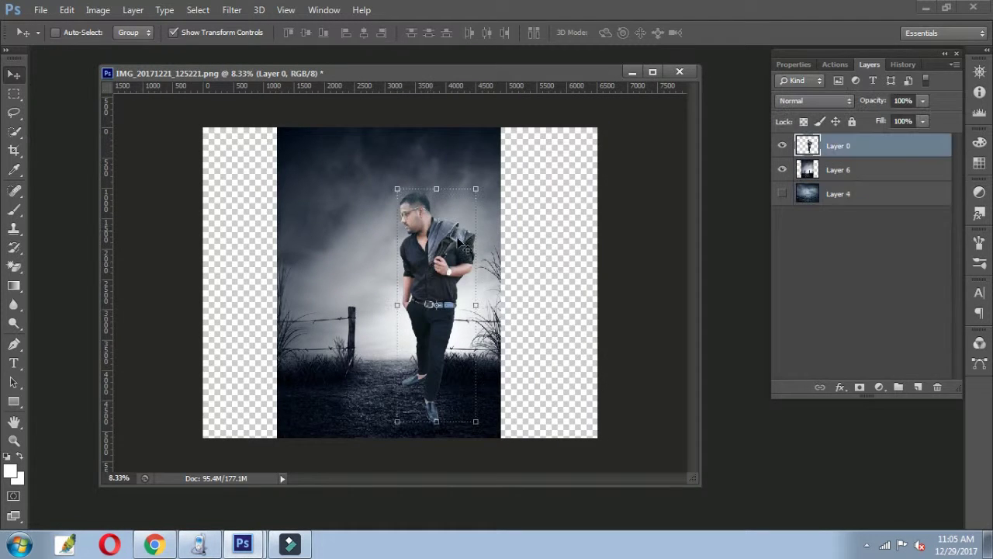
drag(440, 256, 489, 253)
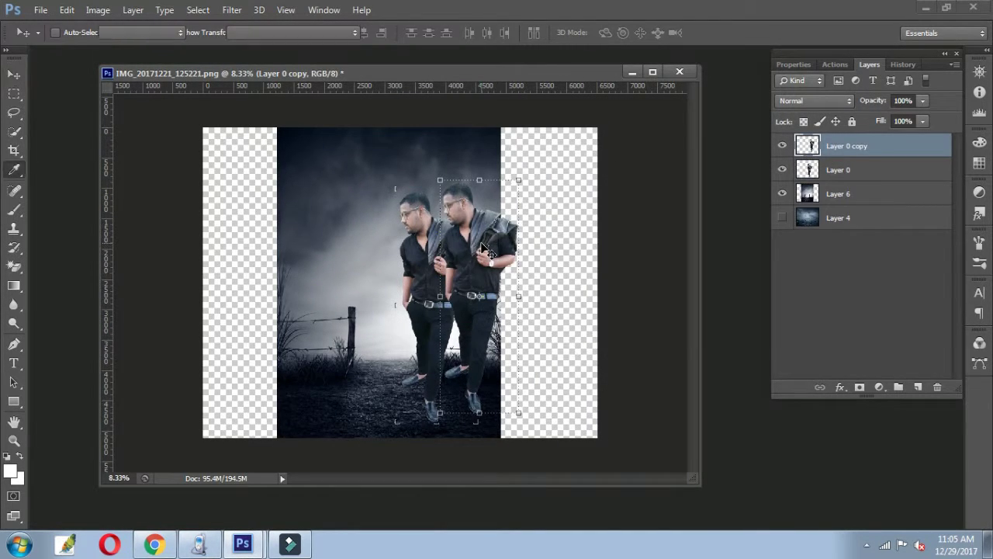
key(ctrl+u)
key(Tab)
text(-100)
key(Tab)
drag(714, 268, 621, 272)
key(Return)
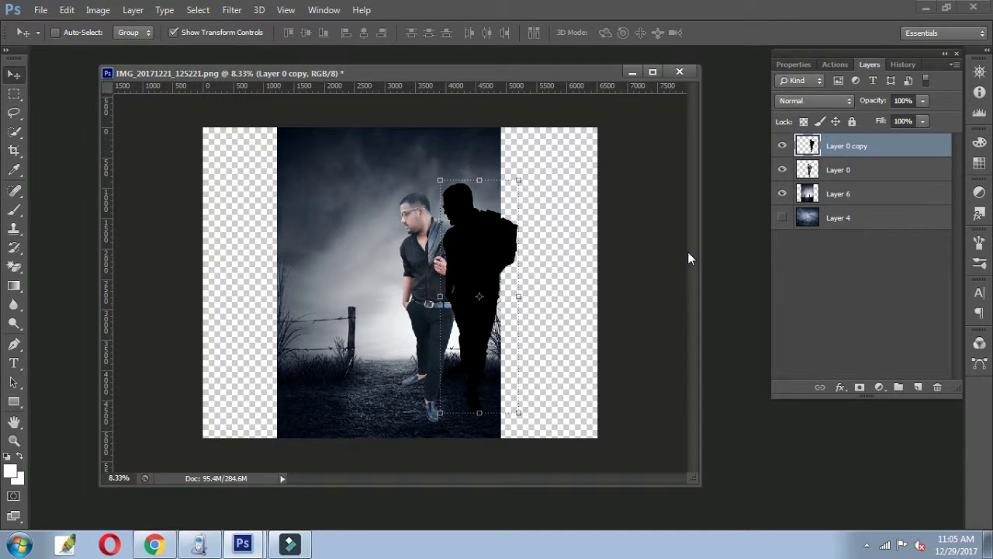
Move the silhouette below the man's layer and rotate it upside down under his feet.
key(5)
drag(477, 201, 434, 198)
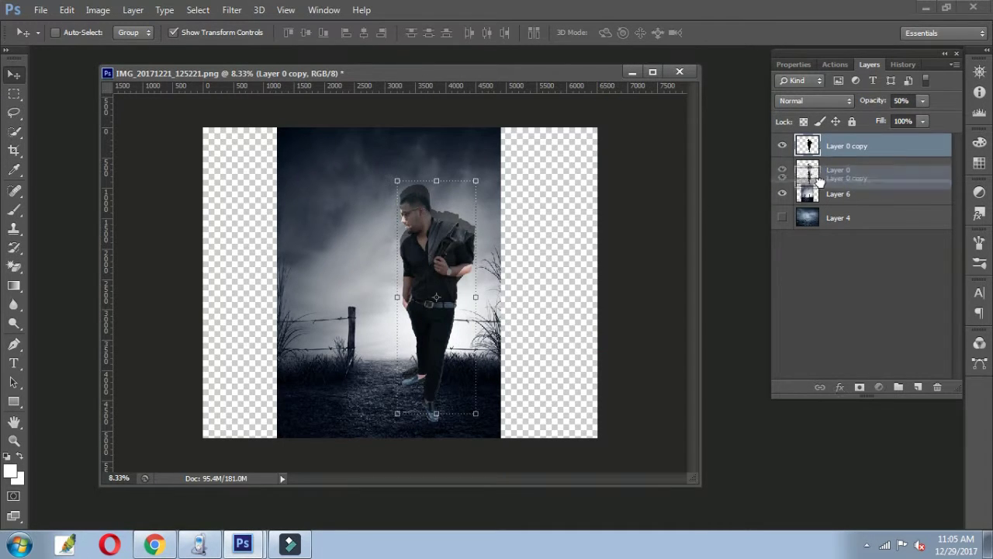
drag(823, 160, 822, 180)
mouse_move(443, 216)
mouse_down()
mouse_move(401, 208)
mouse_move(532, 215)
mouse_up()
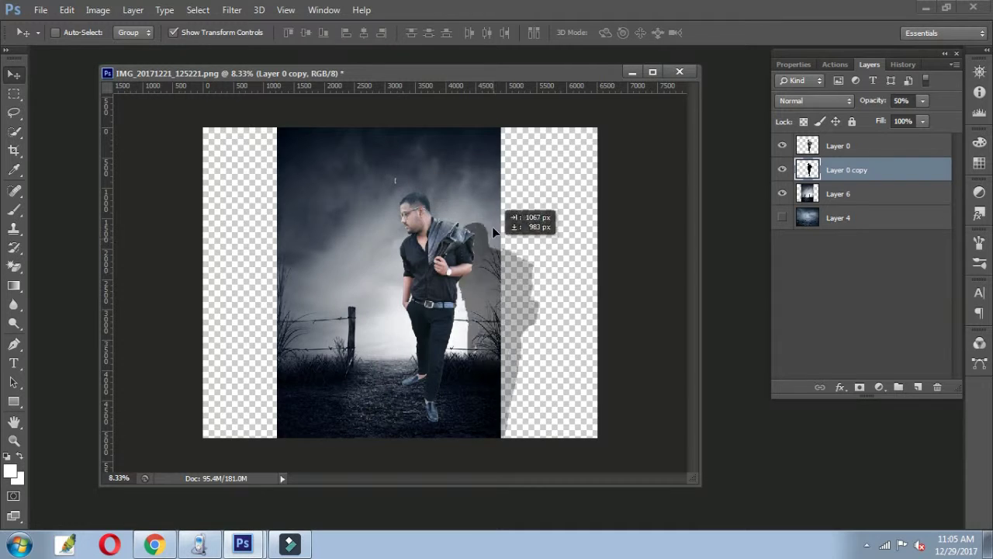
key(ctrl+t)
mouse_move(602, 236)
mouse_down()
mouse_move(532, 394)
mouse_move(406, 436)
mouse_move(416, 439)
mouse_up()
click(430, 411)
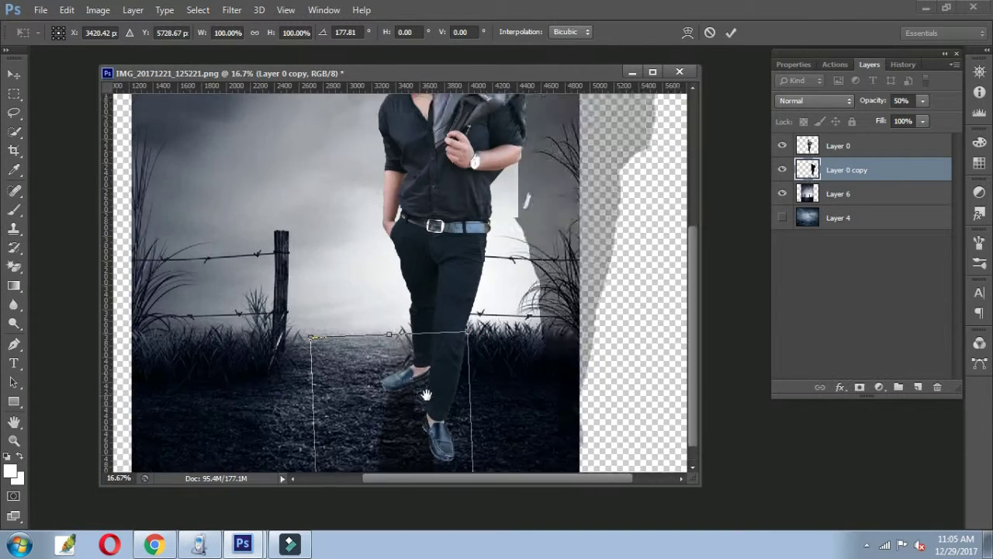
drag(506, 304, 496, 289)
drag(412, 371, 408, 381)
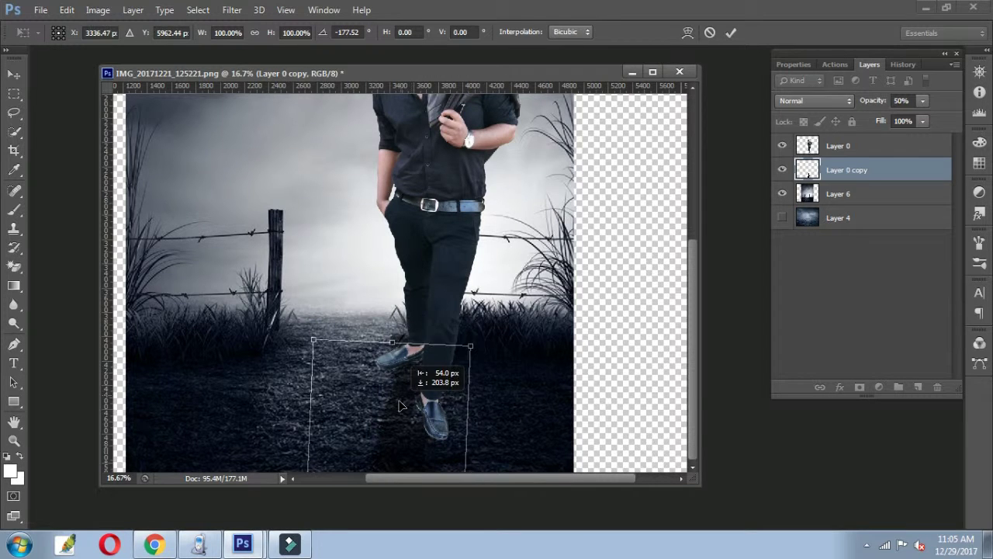
key(Return)
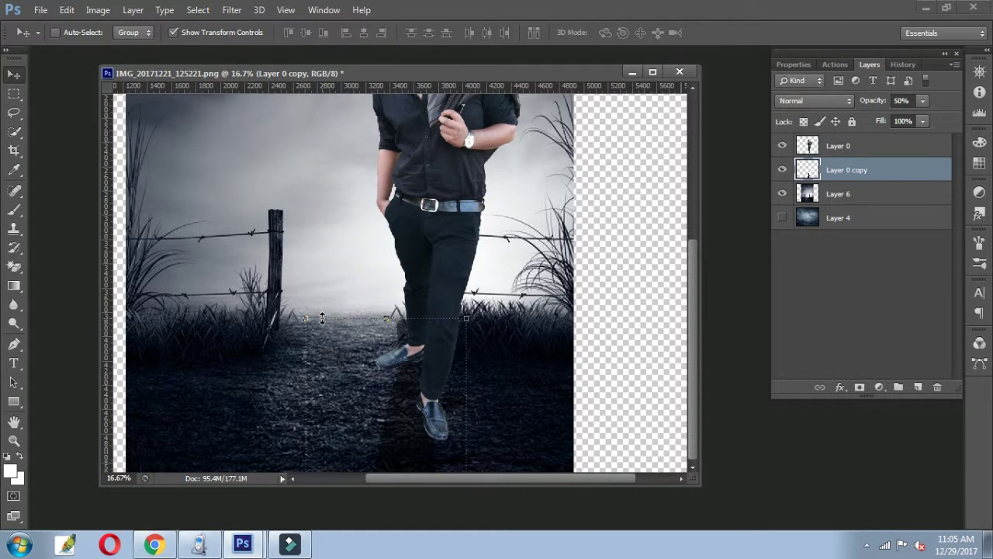
Widen the shadow slightly and set its opacity to 70%.
key(ctrl+t)
drag(318, 312, 249, 306)
drag(385, 406, 403, 406)
key(Return)
key(7)
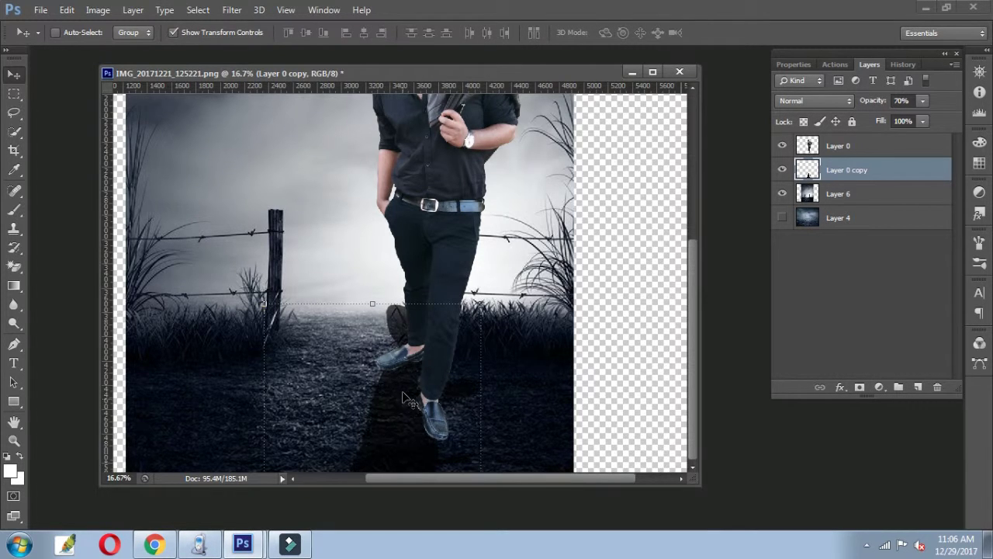
Select the Eraser tool and check its brush settings near the shadow at the shoes.
scroll(437, 406, down, 1)
scroll(417, 379, up, 3)
scroll(417, 379, up, 1)
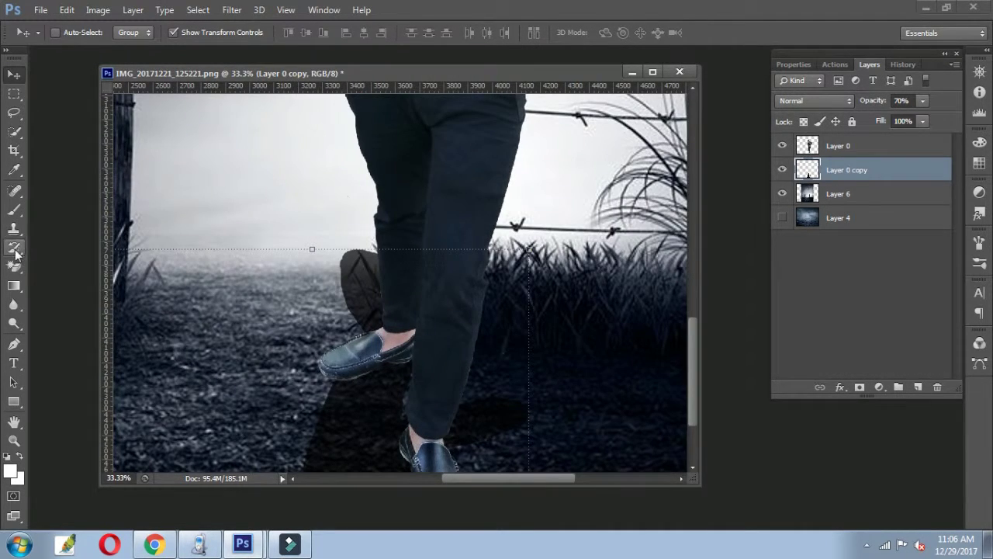
right_click(16, 256)
click(62, 262)
right_click(363, 266)
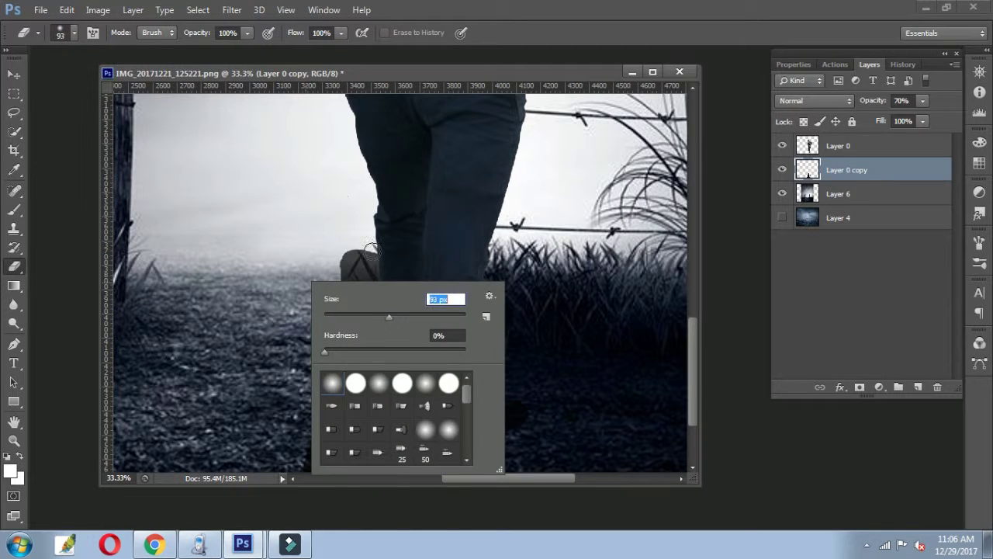
key(Return)
drag(406, 349, 351, 248)
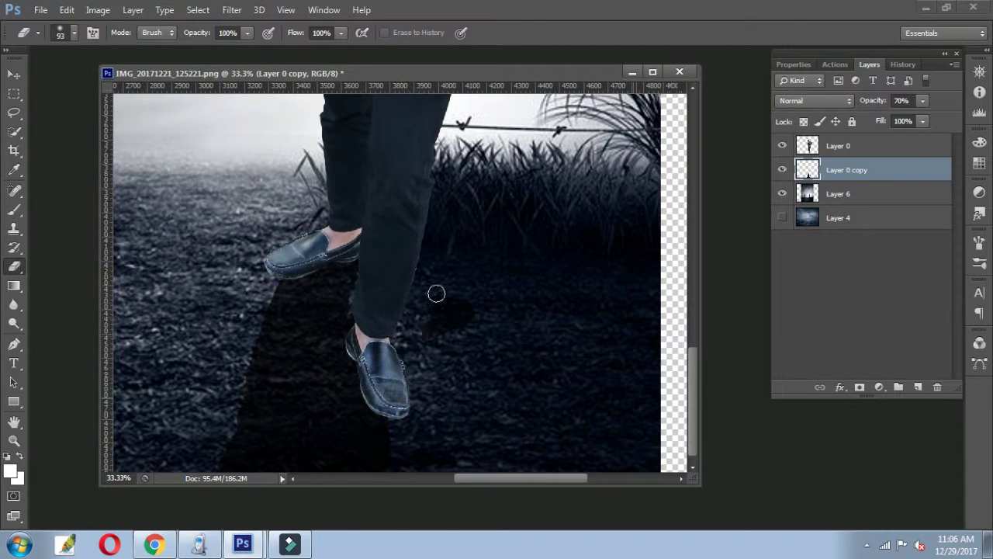
scroll(471, 298, down, 5)
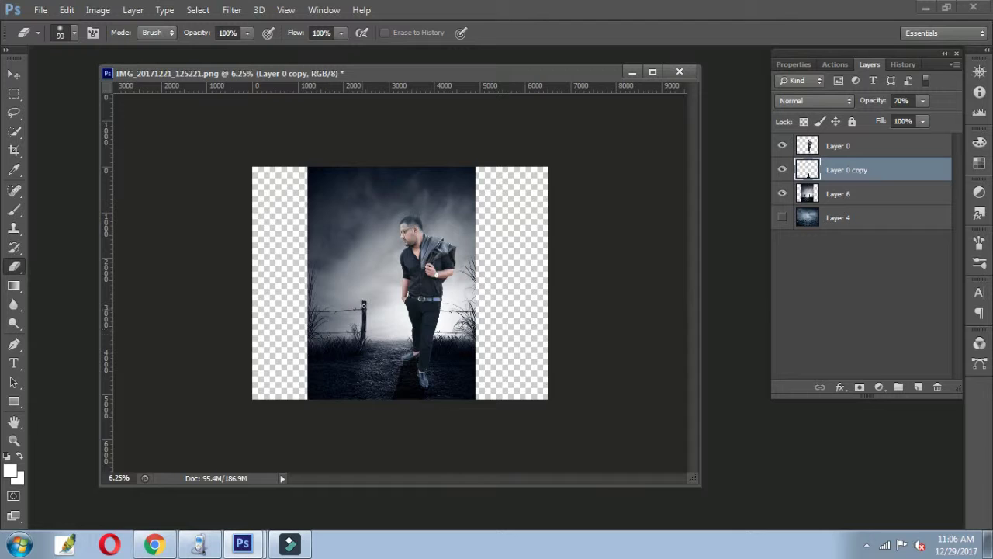
scroll(239, 327, up, 2)
scroll(239, 327, up, 1)
Add a 72 pt '2018' text layer to the left of the man.
key(t)
drag(194, 281, 423, 365)
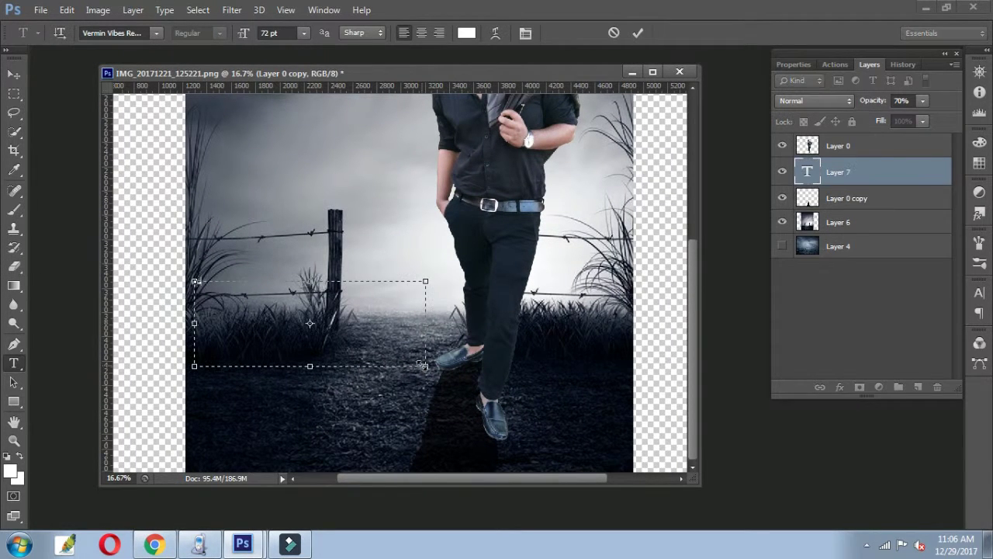
click(303, 33)
click(306, 278)
drag(425, 366, 559, 479)
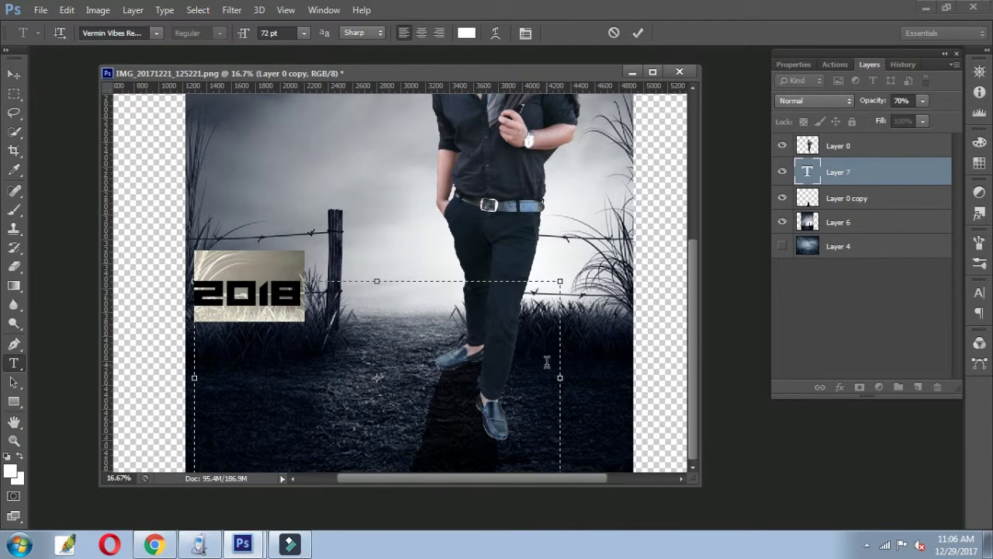
drag(559, 280, 454, 304)
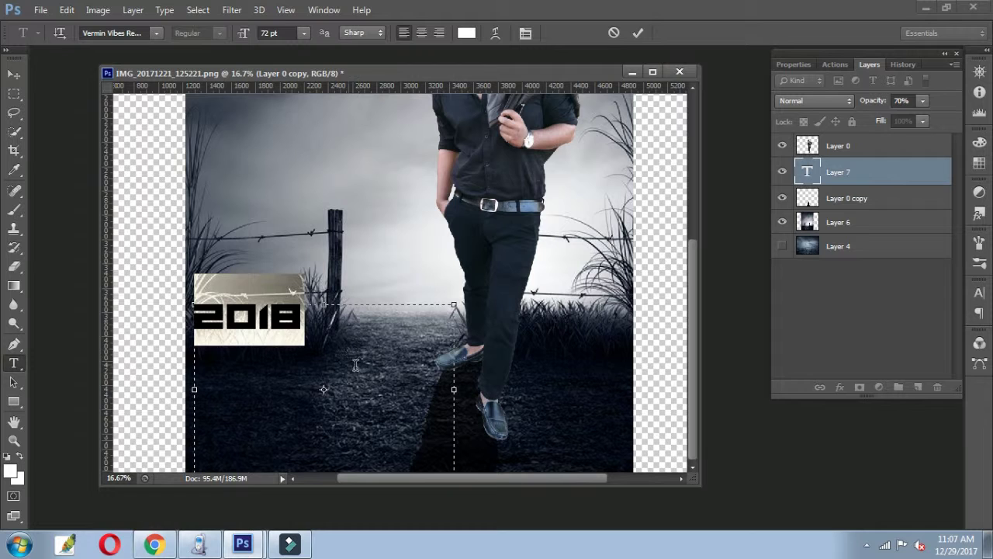
drag(454, 389, 424, 376)
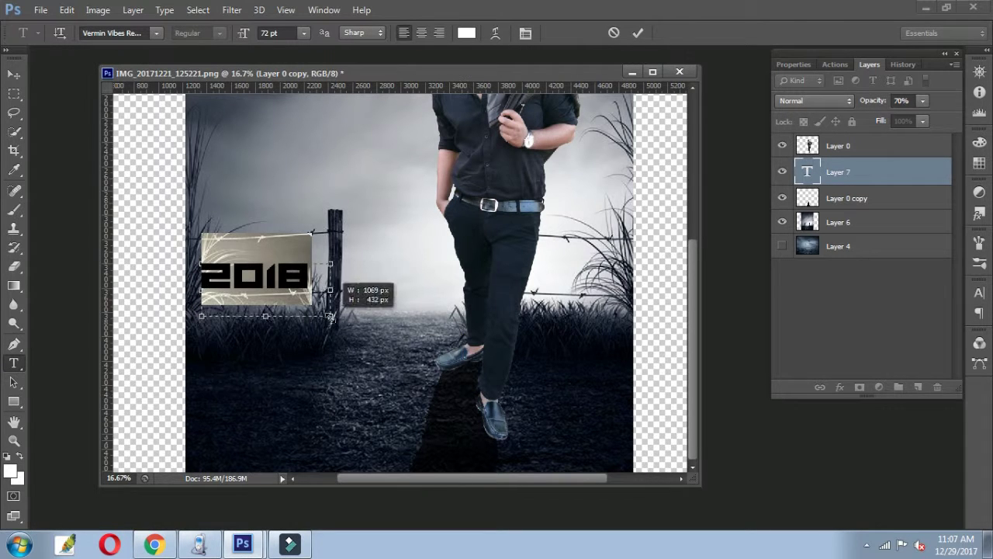
key(ctrl+Return)
Move the 2018 text lower and change its font to Haettenschweiler.
key(v)
drag(332, 301, 335, 349)
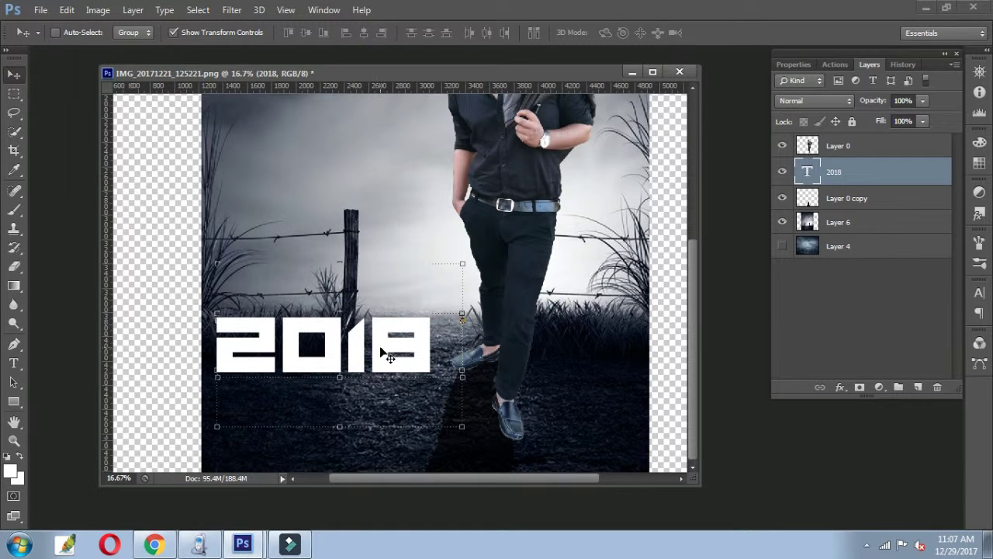
drag(458, 287, 482, 277)
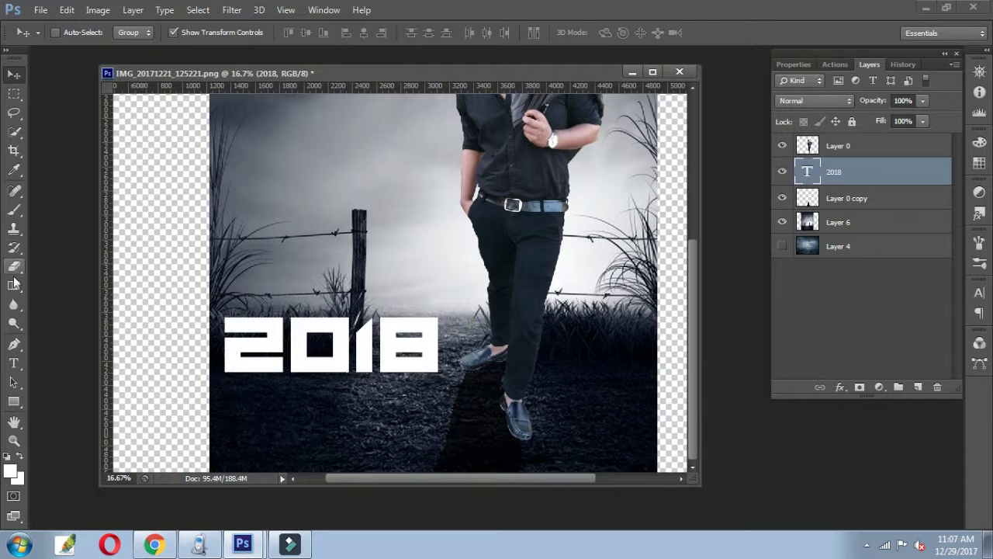
click(14, 362)
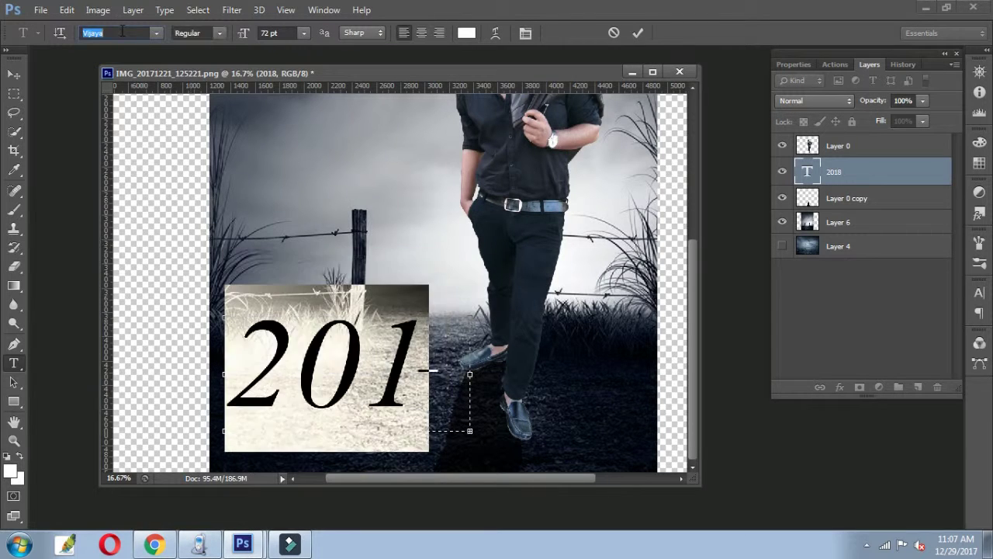
key(Return)
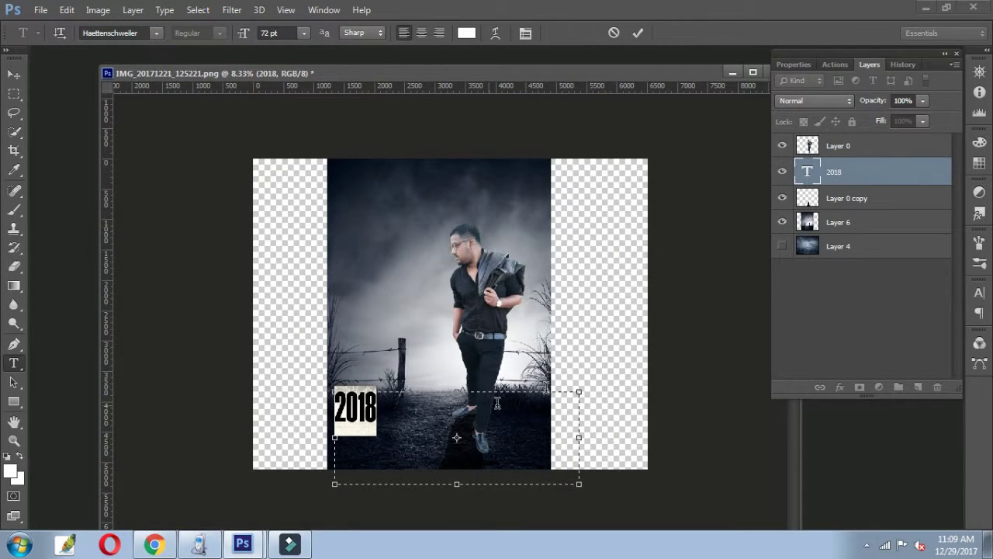
mouse_move(582, 484)
mouse_down()
mouse_move(425, 424)
mouse_move(537, 440)
mouse_up()
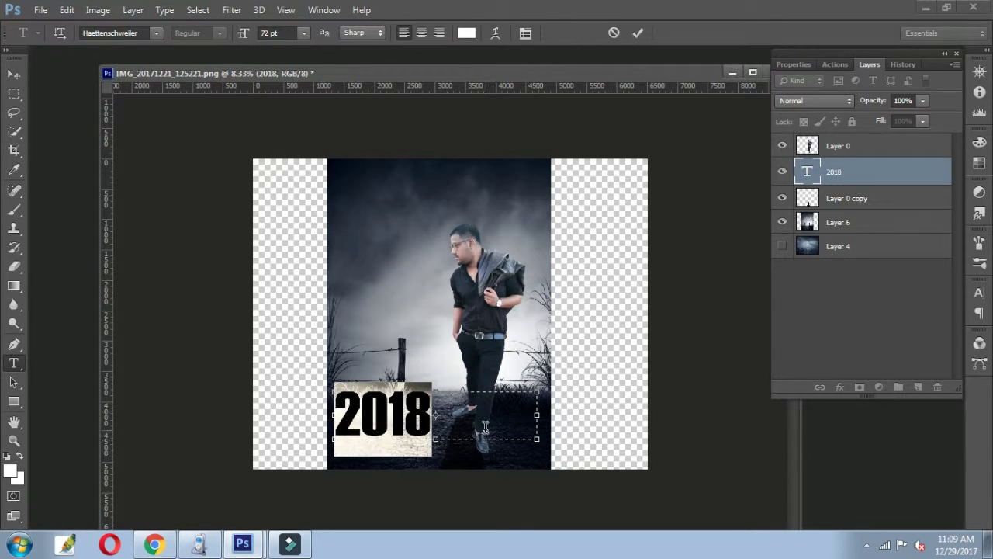
Stretch the 2018 lettering to 124% and reposition it on the ground.
key(ctrl+t)
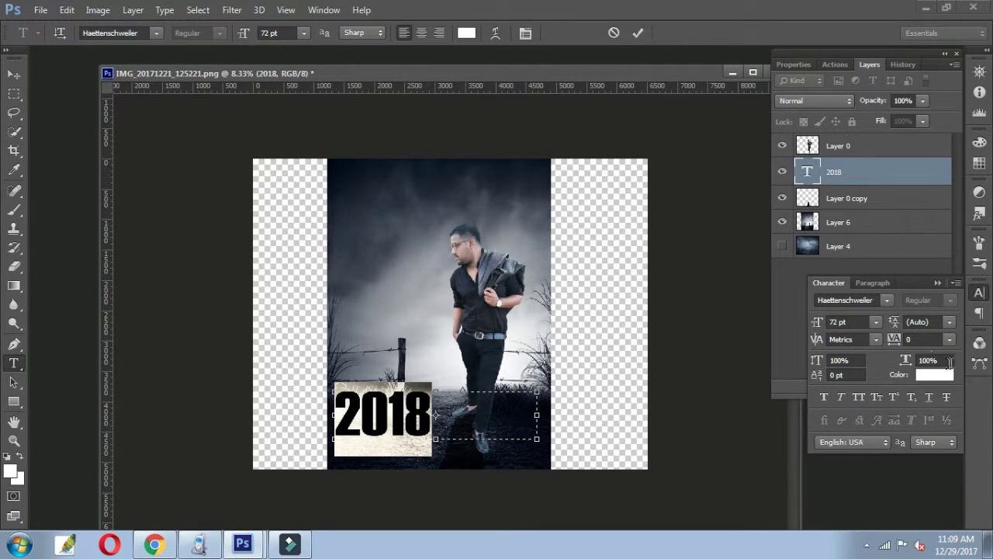
scroll(928, 360, up, 6)
scroll(928, 360, up, 6)
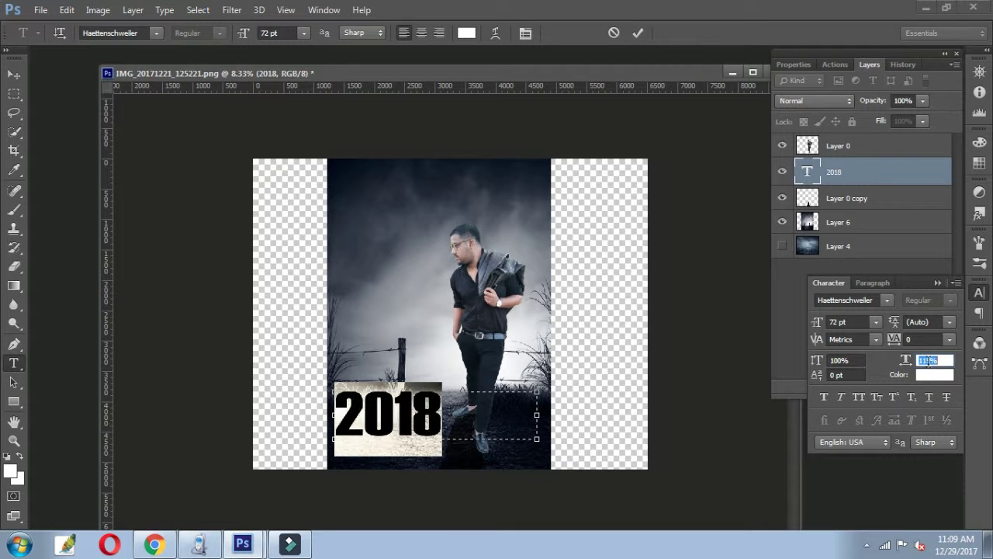
scroll(928, 361, up, 6)
scroll(928, 362, up, 6)
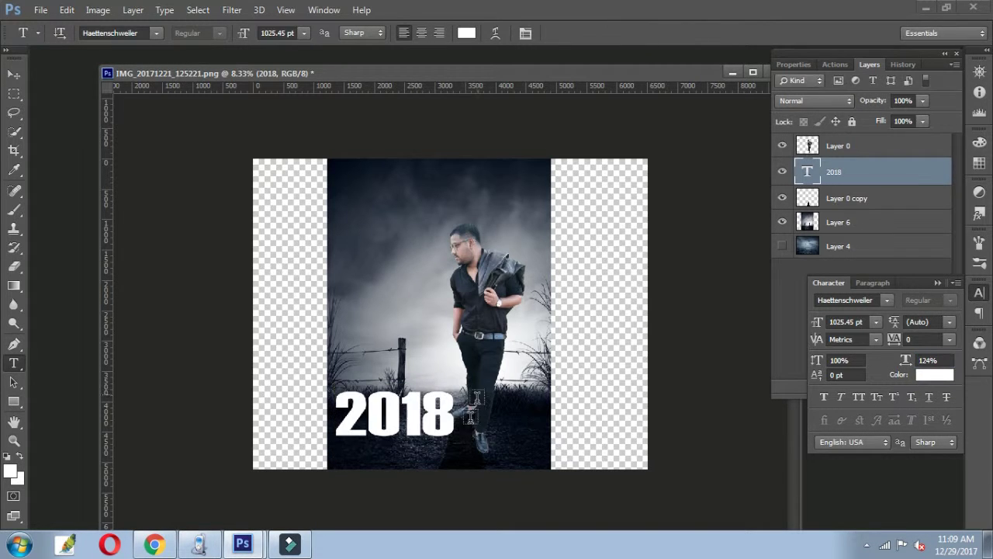
drag(537, 439, 510, 436)
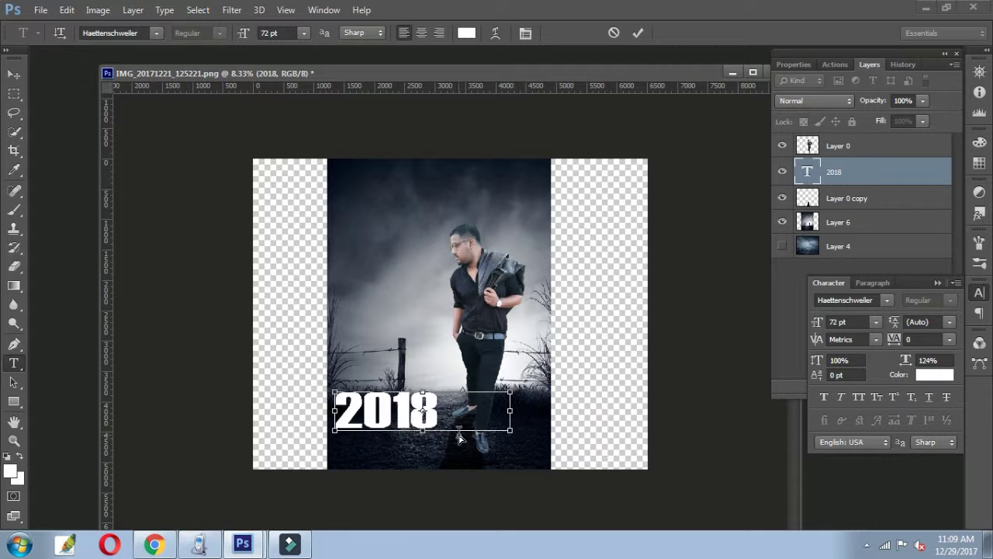
click(15, 75)
key(ctrl+plus)
key(ctrl+plus)
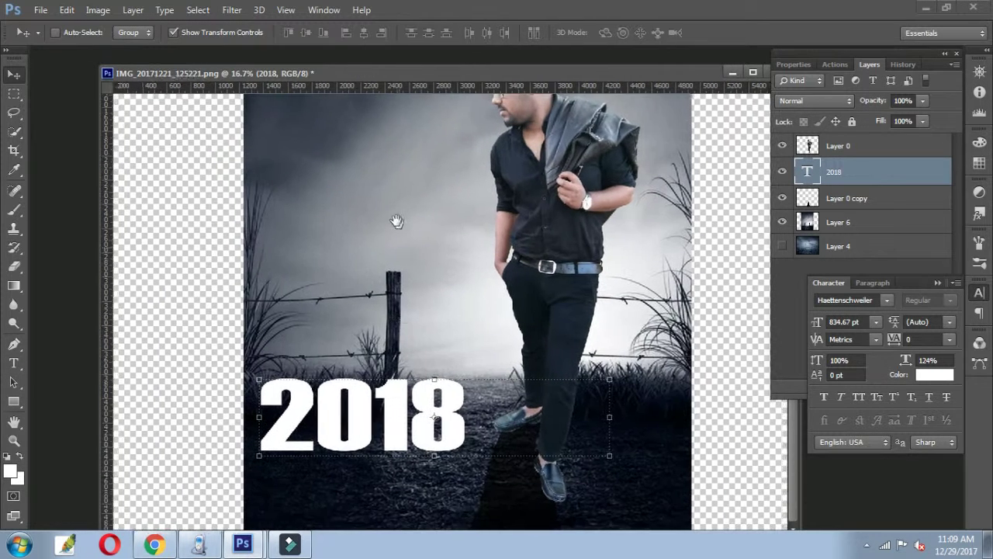
drag(604, 458, 554, 442)
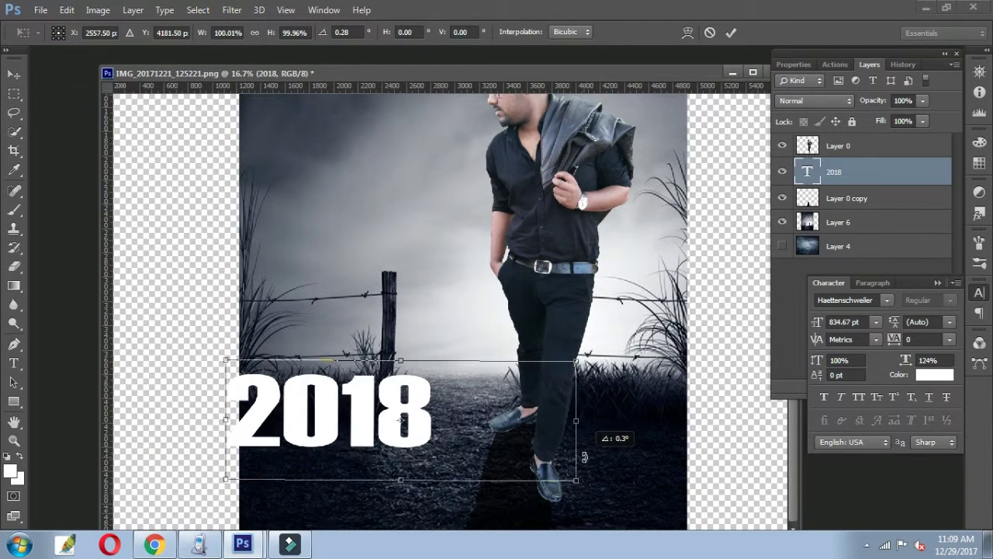
Revert to the earlier text state in History and confirm the 2018 transform.
click(903, 64)
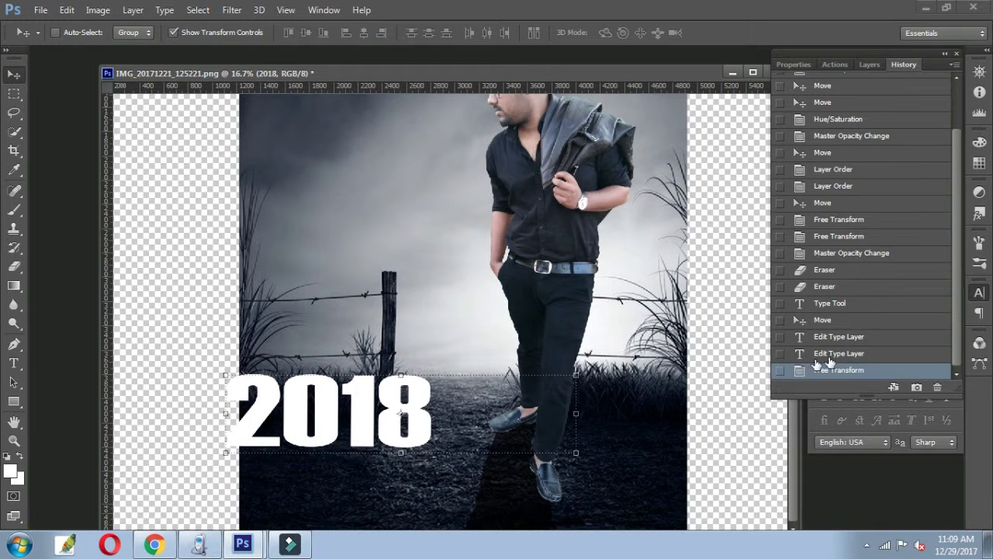
click(838, 353)
key(Return)
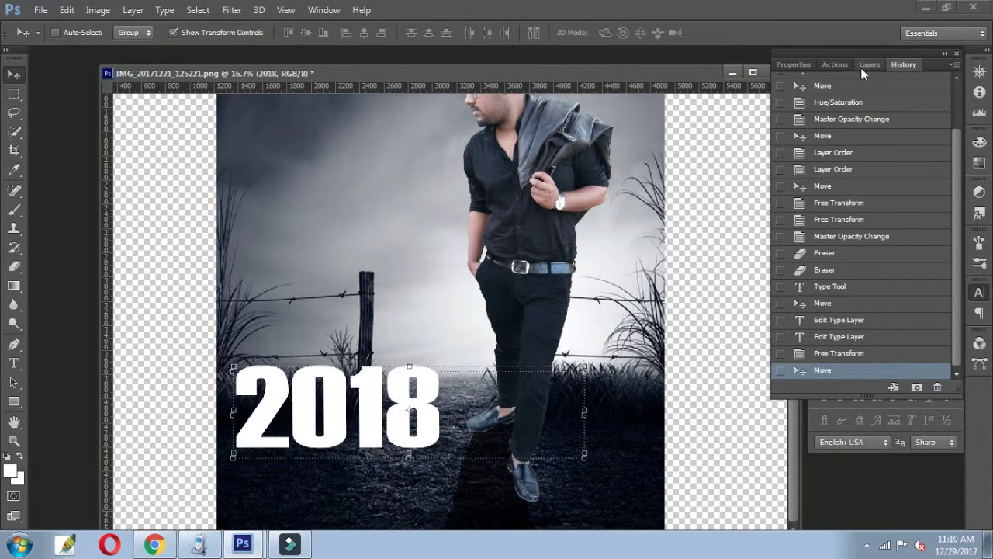
click(863, 66)
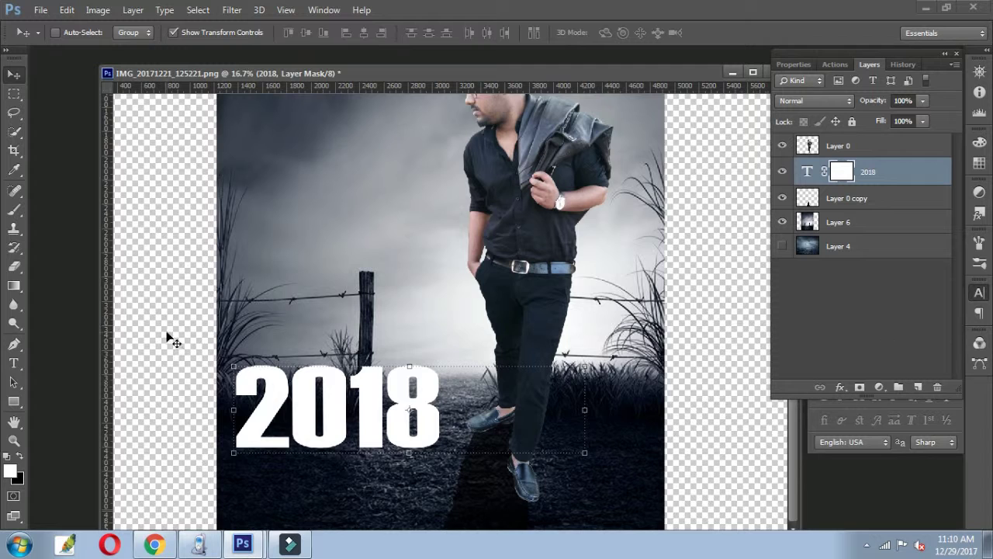
Try a rectangle over the 0, undo it, and switch to the Gradient tool.
click(14, 400)
drag(318, 463, 330, 392)
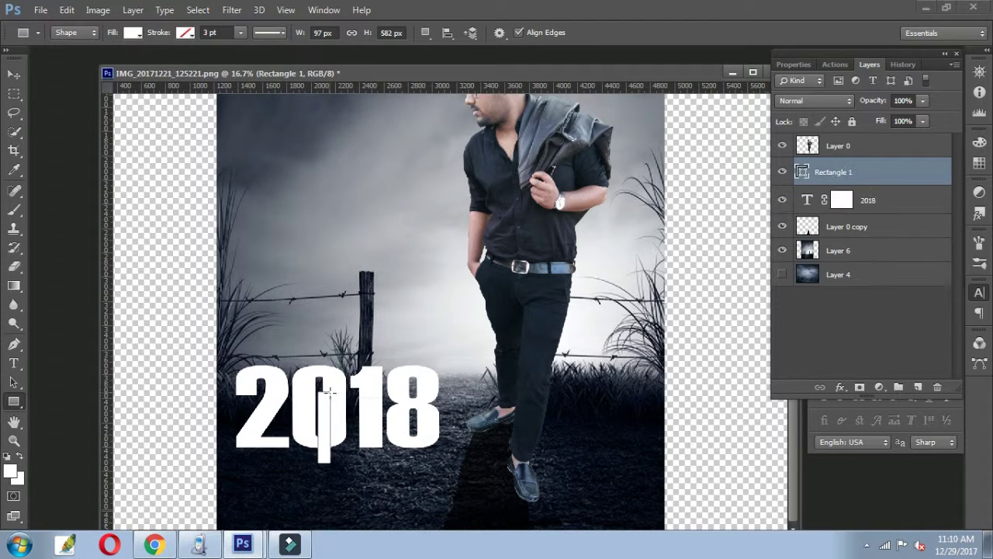
key(ctrl+z)
right_click(318, 461)
key(Escape)
key(g)
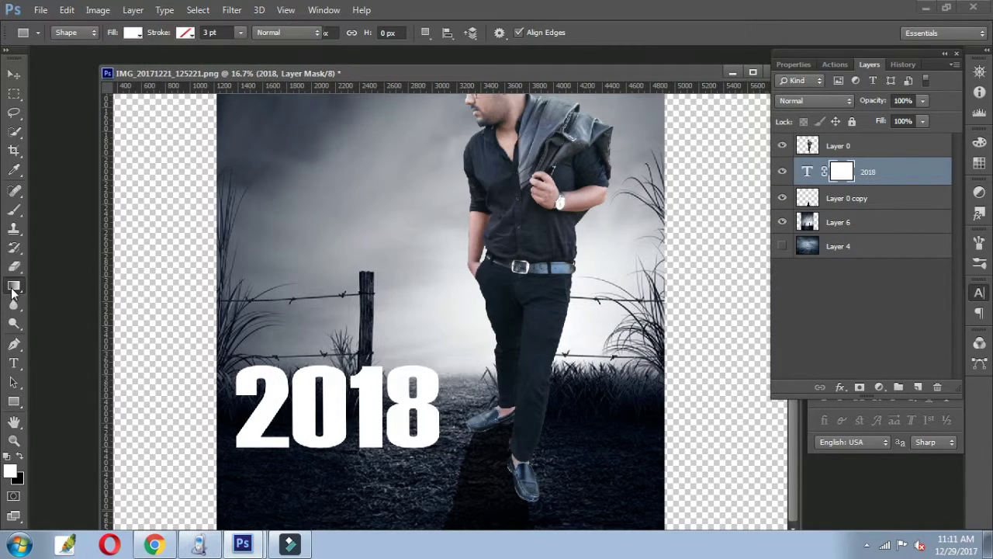
Fade the bottom of the 2018 letters with gradients on the mask, then move the 2018 copy.
mouse_move(322, 467)
mouse_down()
mouse_move(316, 476)
mouse_move(340, 460)
mouse_up()
drag(322, 353, 318, 390)
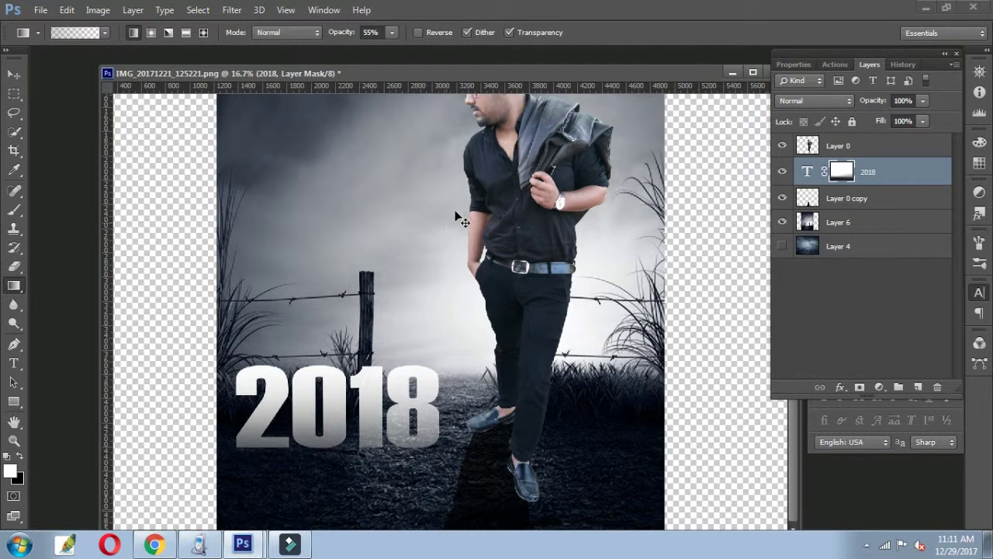
key(ctrl+minus)
key(ctrl+minus)
scroll(416, 419, up, 1)
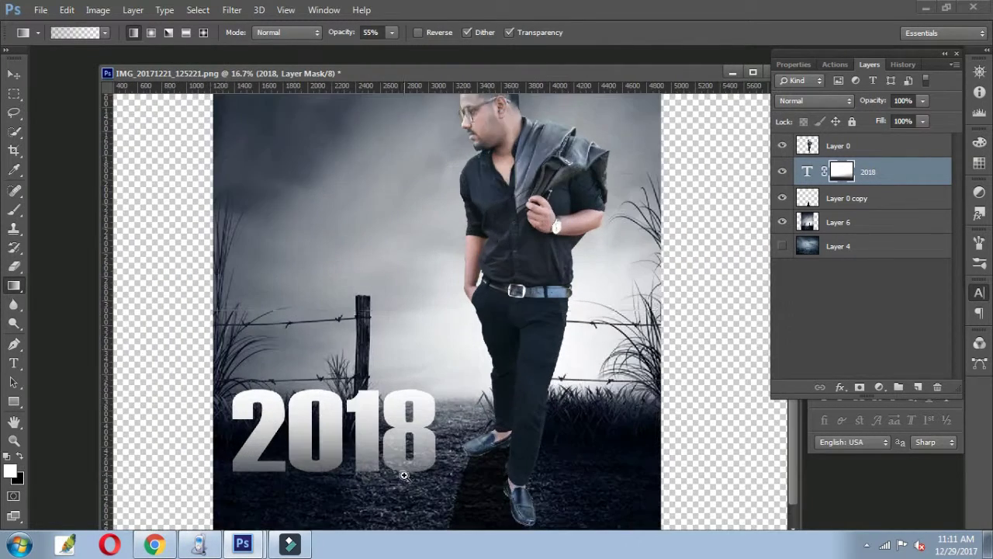
scroll(416, 419, up, 1)
drag(360, 436, 360, 373)
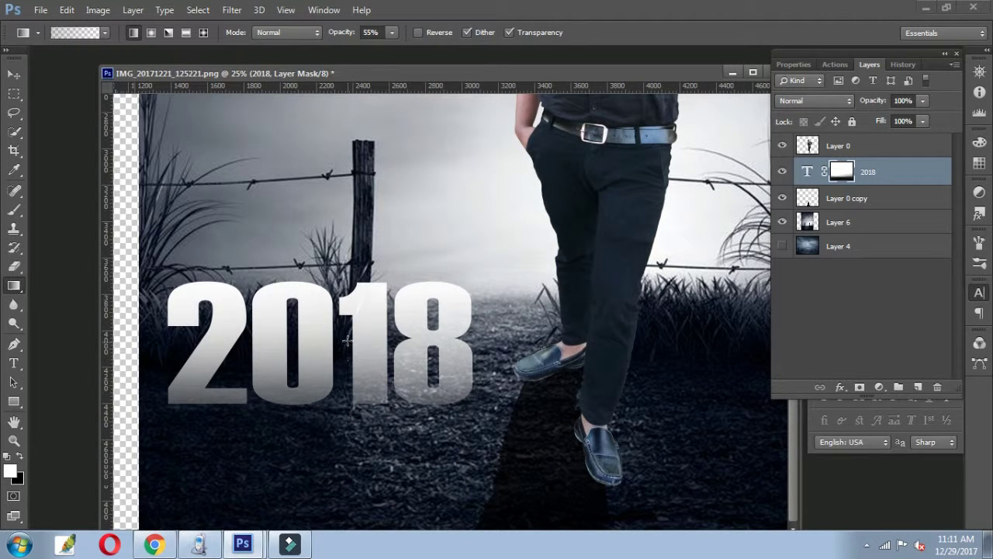
drag(347, 339, 332, 400)
key(v)
mouse_move(310, 347)
mouse_down()
mouse_move(317, 396)
mouse_move(321, 333)
mouse_up()
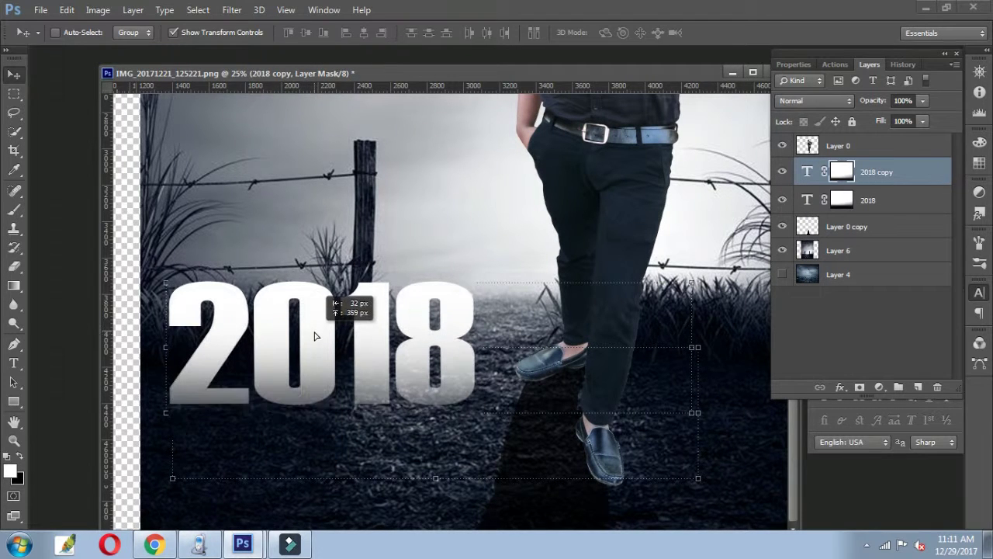
Flip the 2018 copy upside down beneath the original lettering.
key(Right)
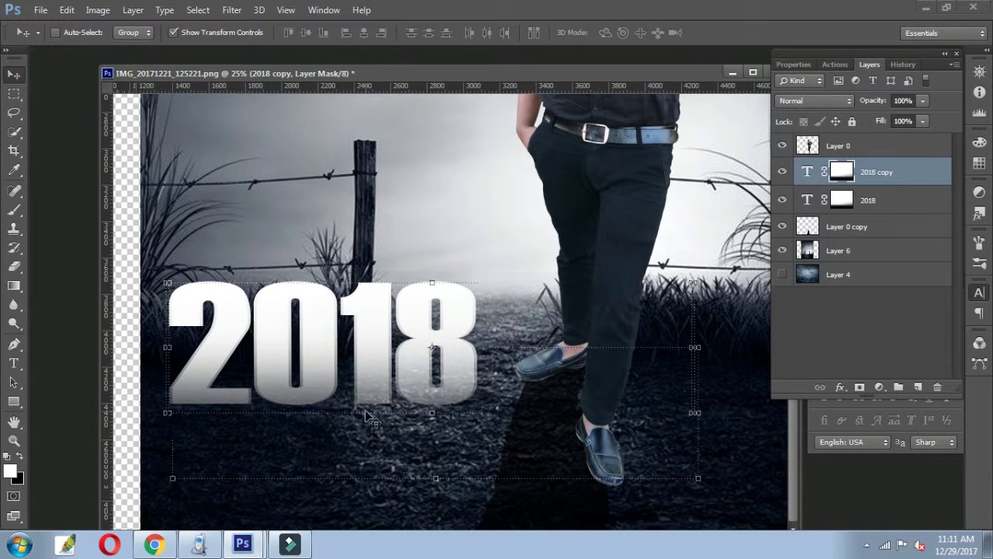
key(ctrl+i)
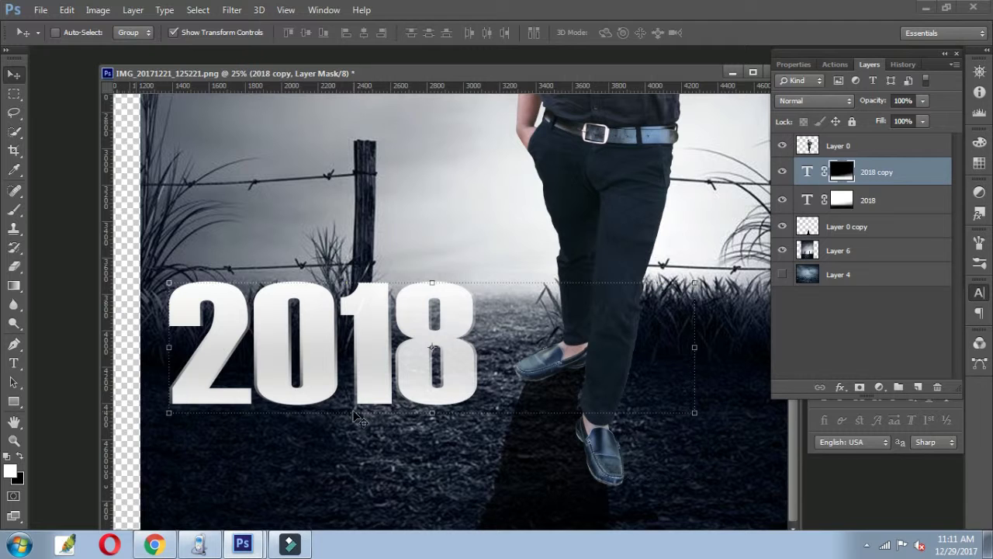
key(ctrl+0)
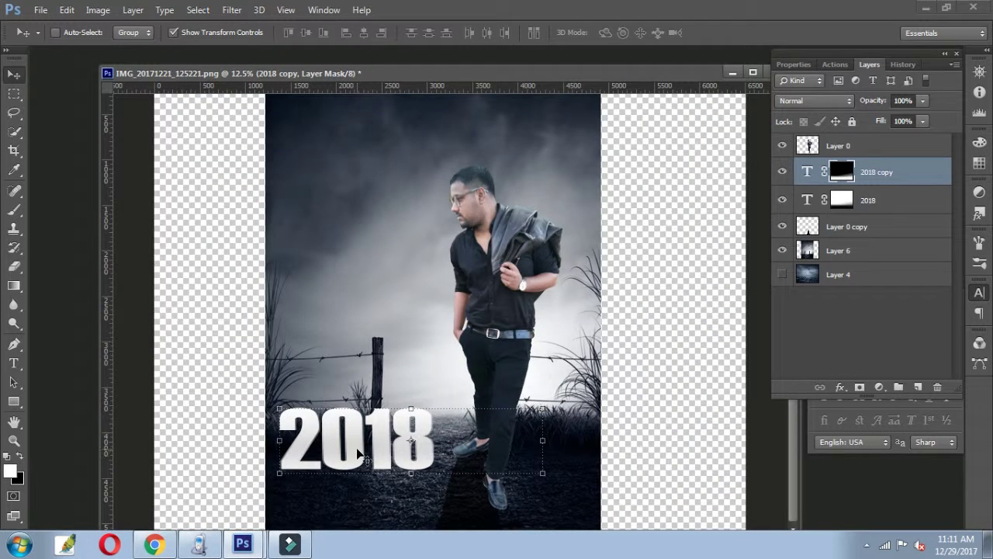
key(ctrl+i)
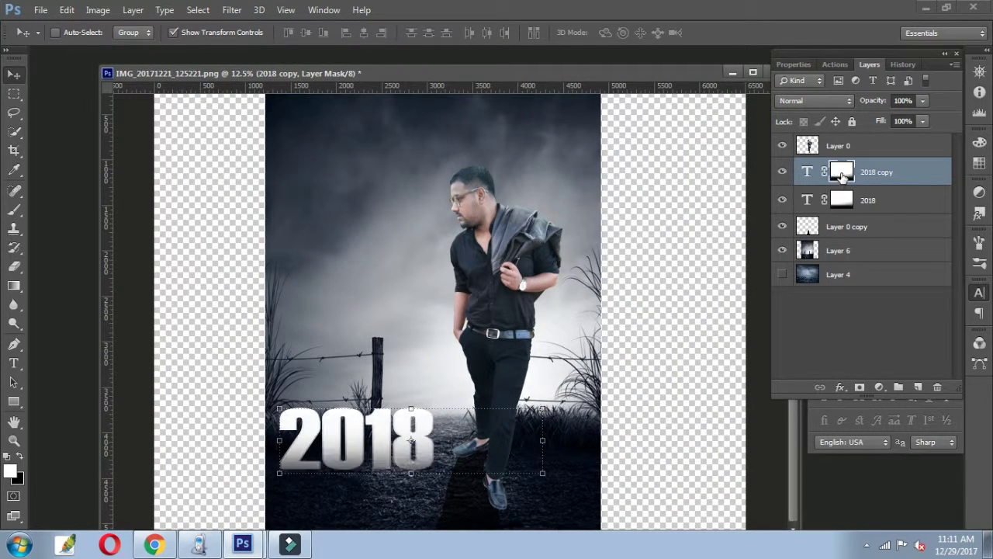
drag(636, 259, 155, 531)
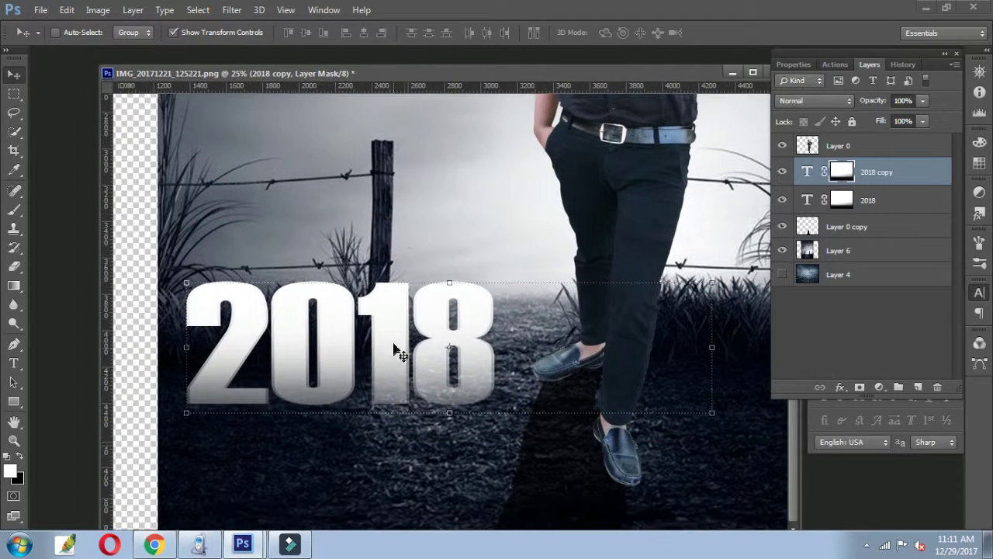
drag(395, 329, 398, 359)
drag(452, 318, 442, 553)
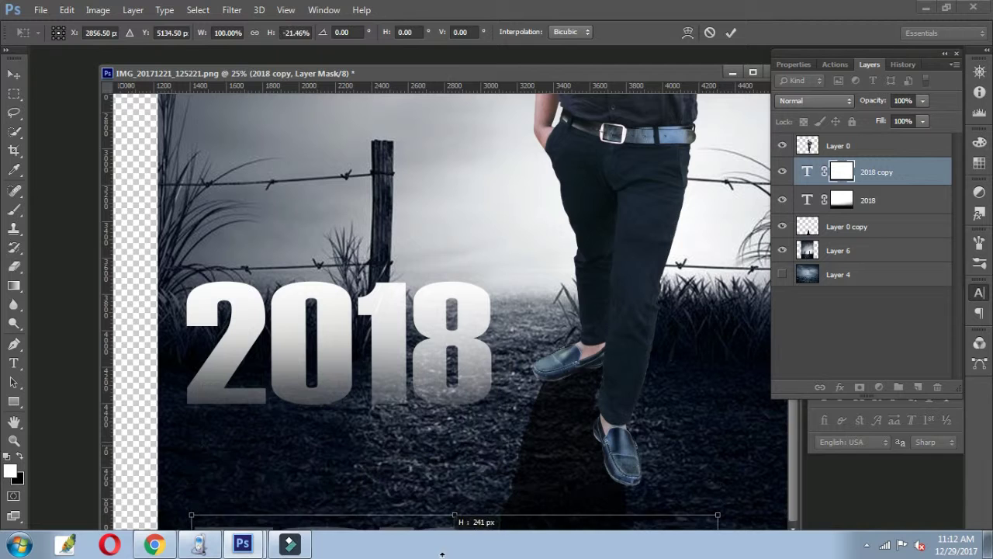
drag(456, 516, 394, 422)
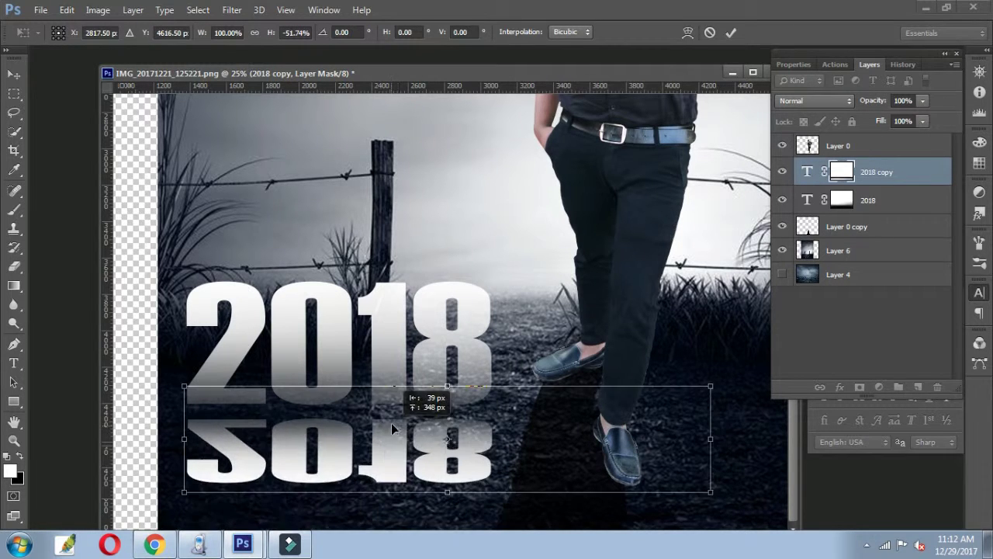
key(Return)
Delete the copy's layer mask and stretch the reflection taller under the original.
right_click(841, 172)
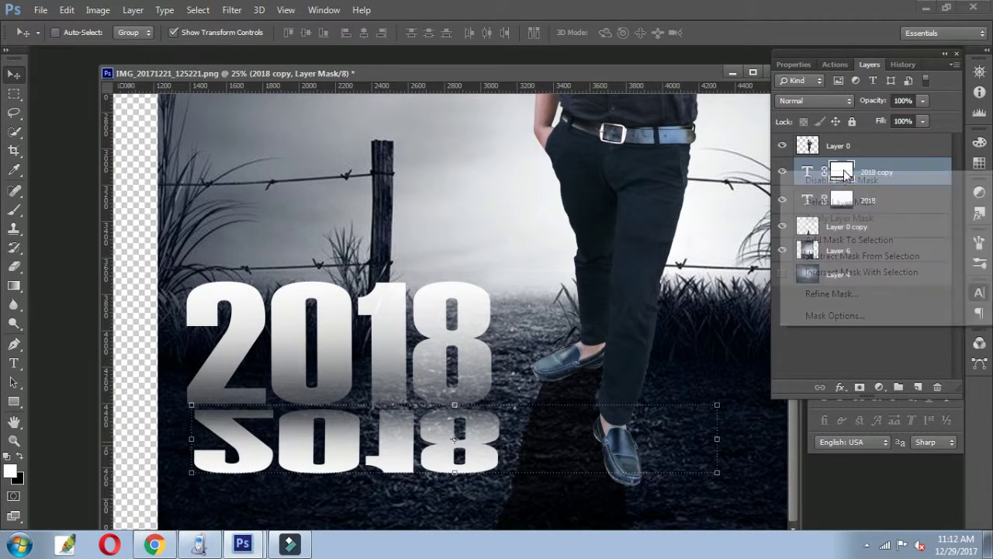
click(855, 203)
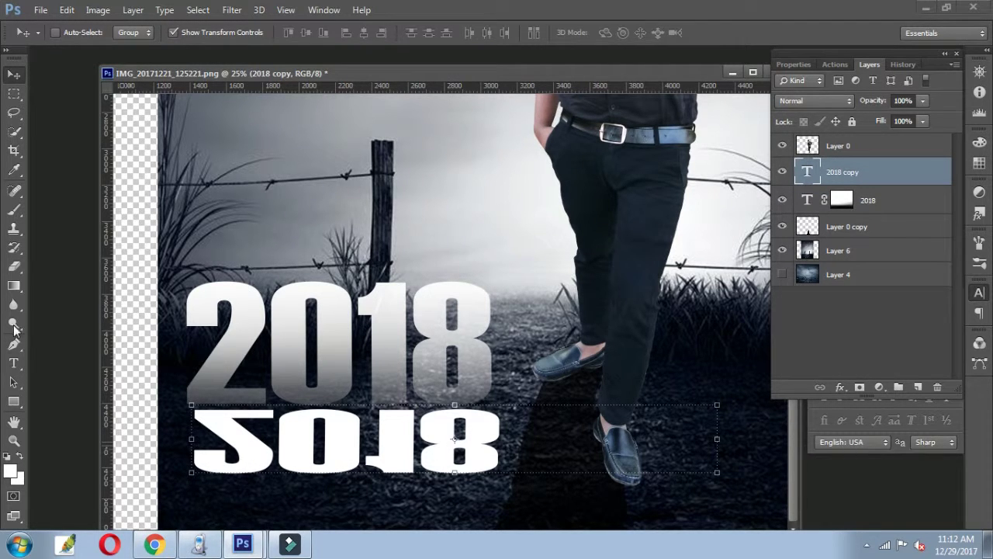
drag(454, 473, 432, 519)
drag(326, 442, 339, 436)
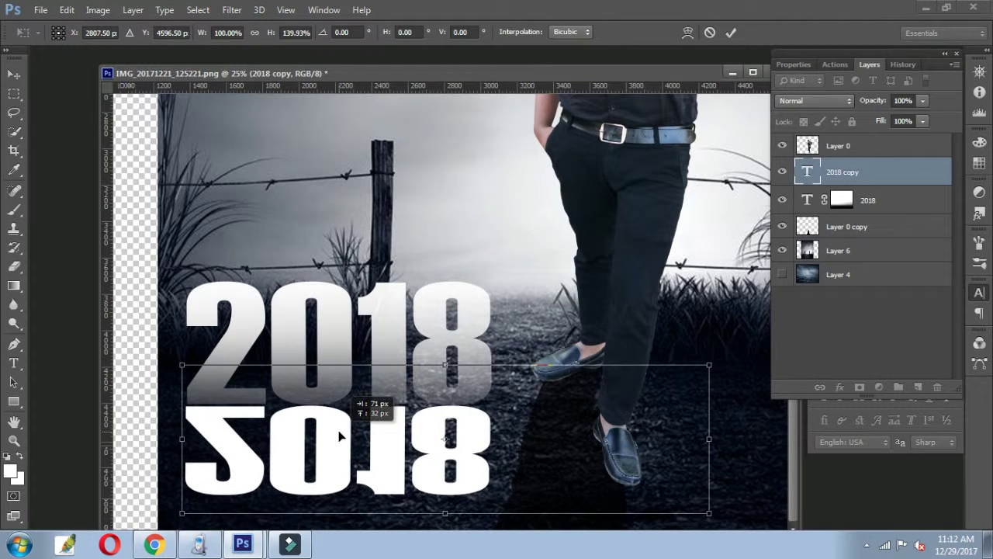
key(Return)
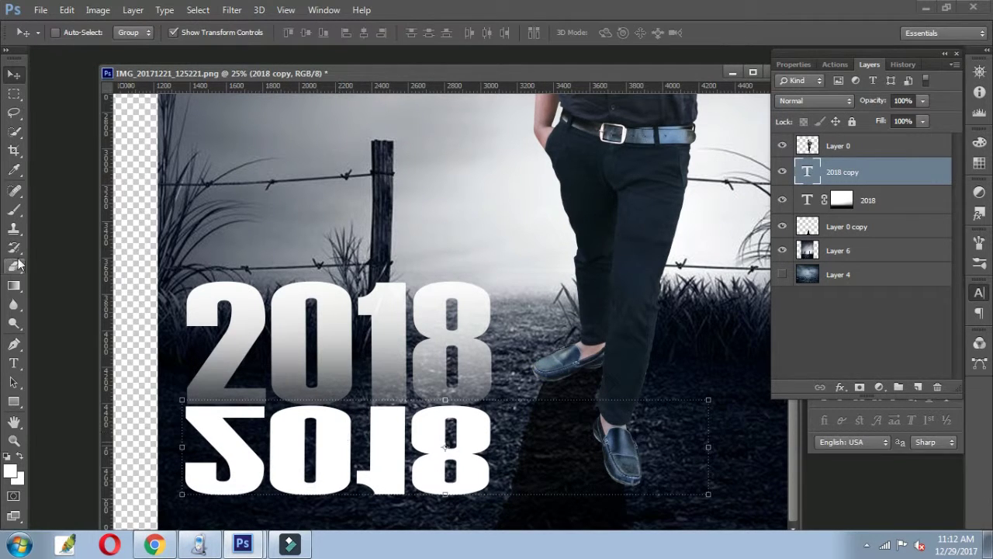
Colour the reflected 2018 text #000000 and lower its layer opacity.
click(13, 363)
double_click(477, 470)
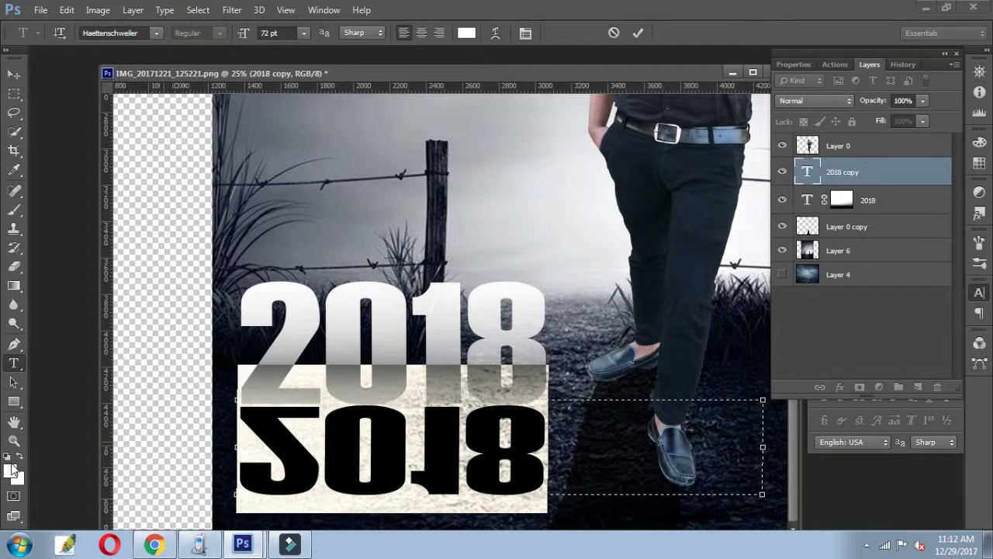
click(10, 467)
text(000000)
click(636, 121)
click(14, 73)
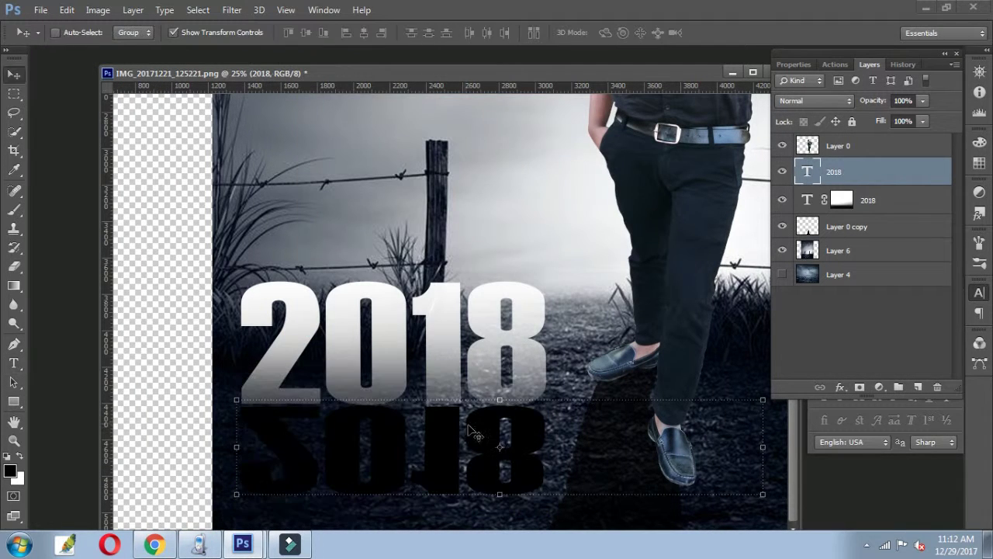
key(5)
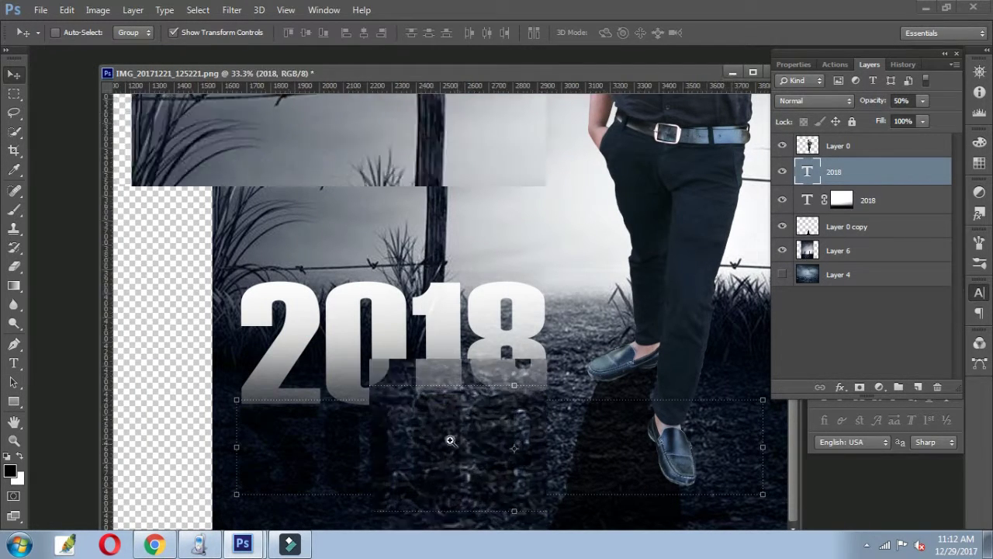
Nudge the reflected 2018 a little lower using the Down arrow keys.
scroll(457, 442, up, 2)
drag(409, 352, 413, 354)
key(Down)
key(Down)
key(Down)
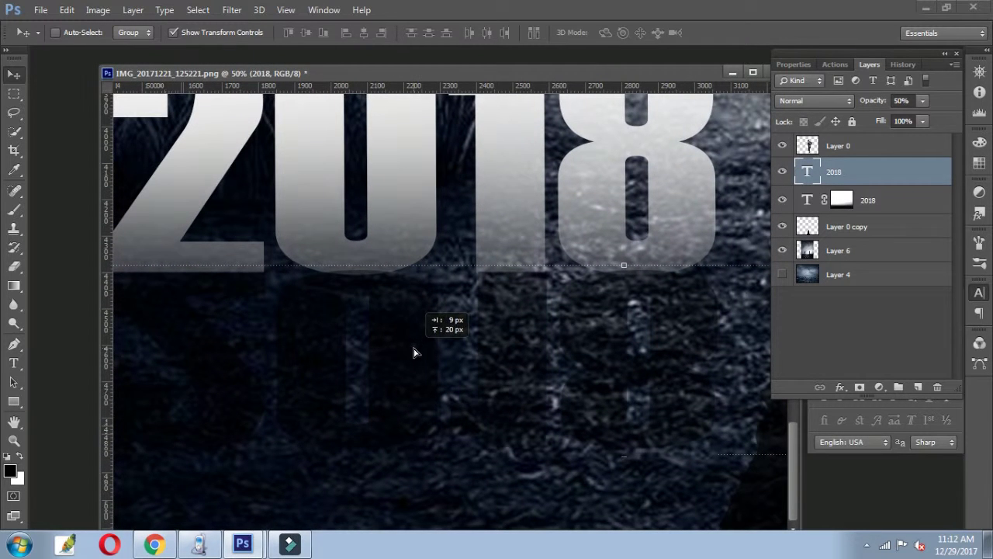
key(Down)
key(Down)
key(Down)
key(Down)
key(Down)
key(Down)
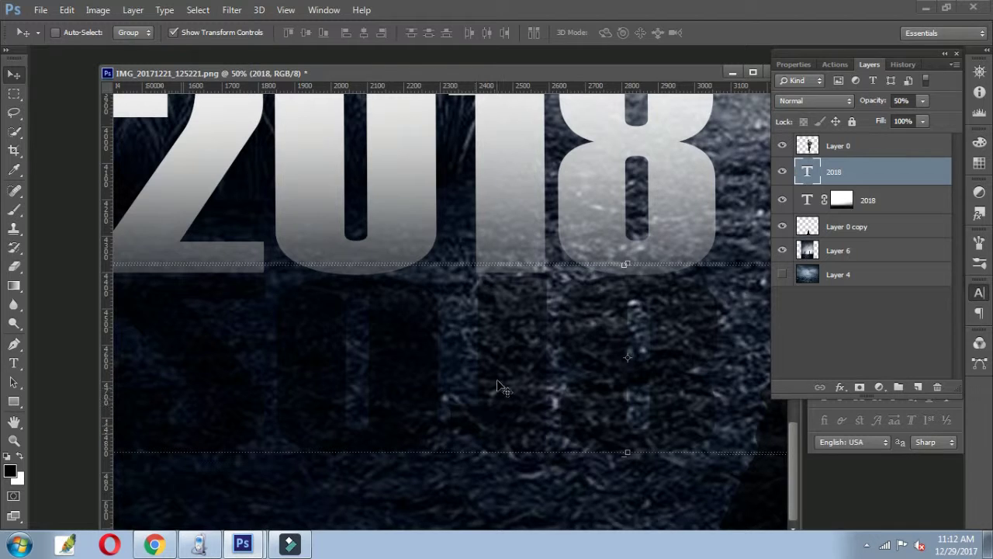
key(ctrl+minus)
key(ctrl+minus)
key(ctrl+minus)
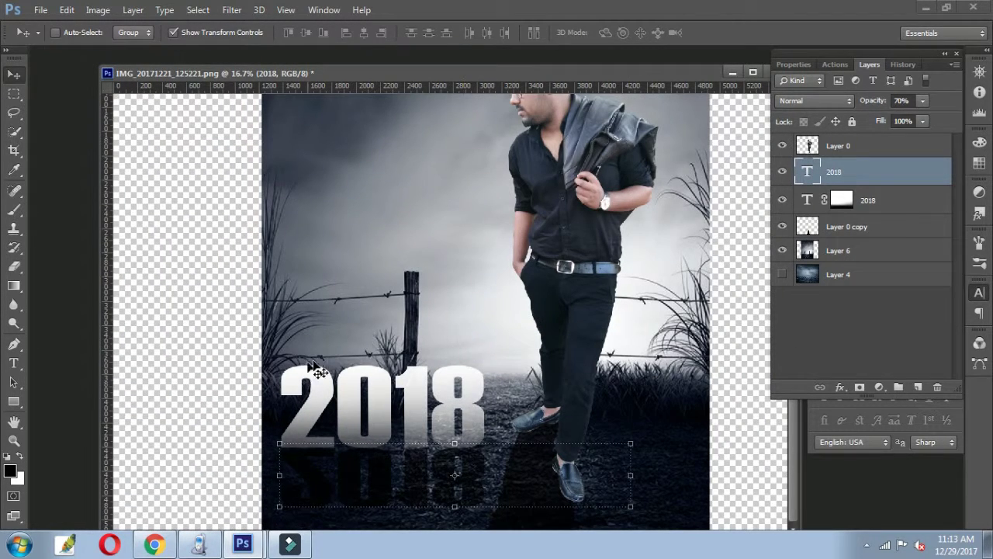
Zoom out and scroll to review the whole poster with its reflection.
click(14, 94)
key(ctrl+minus)
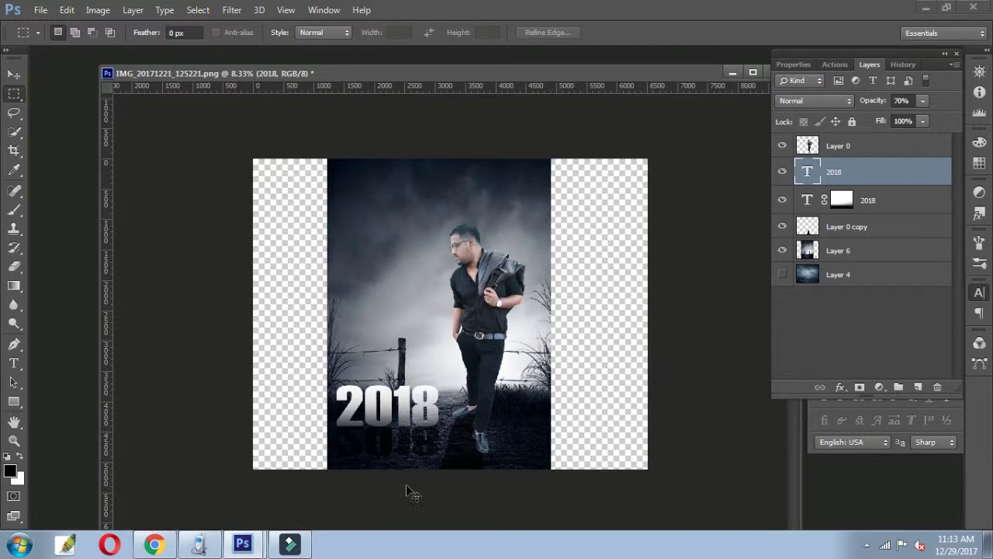
scroll(401, 415, up, 1)
scroll(397, 396, up, 1)
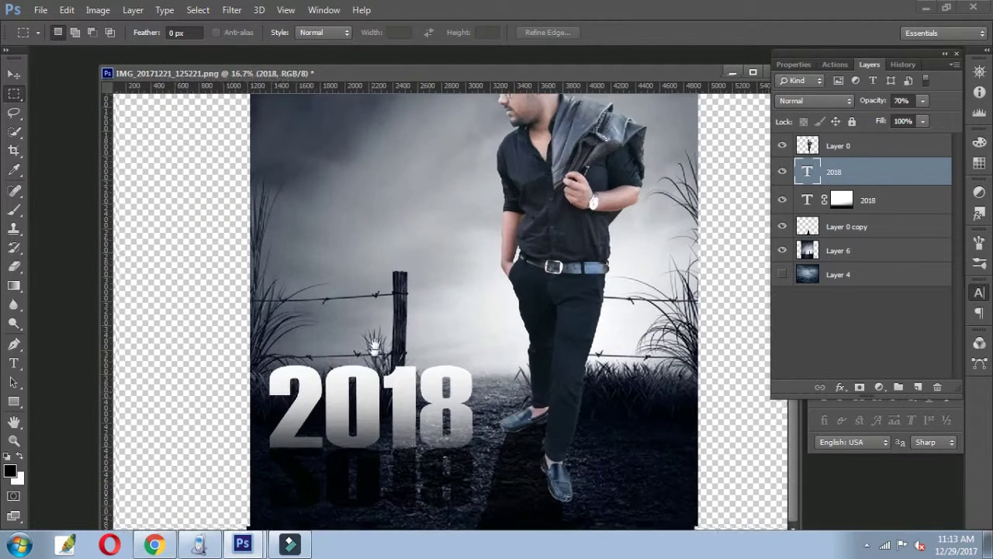
scroll(401, 413, down, 2)
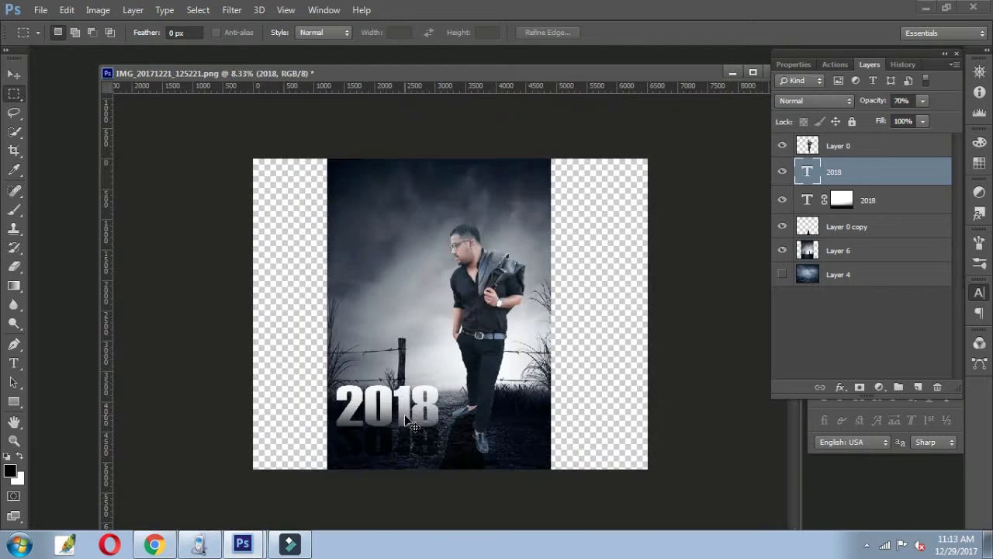
scroll(390, 444, up, 1)
scroll(399, 450, up, 1)
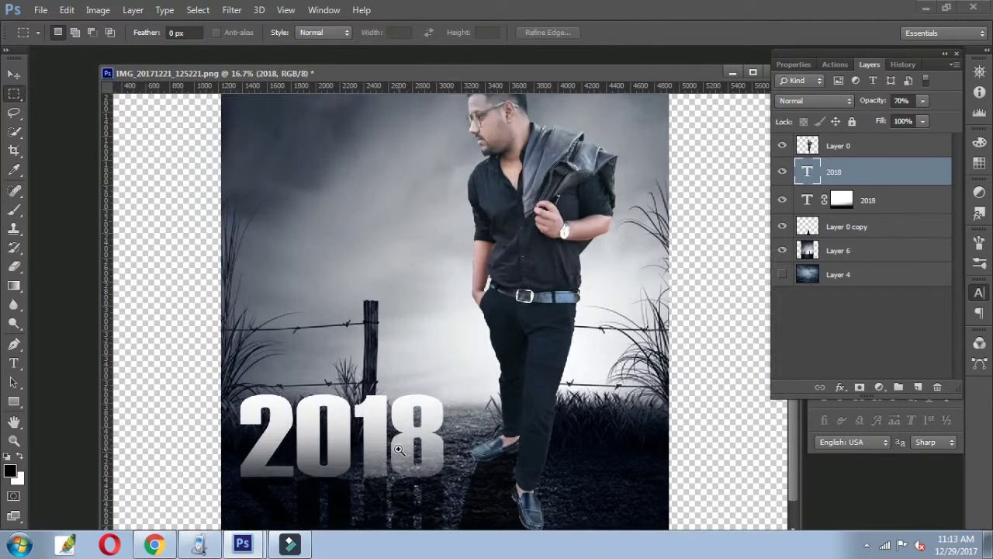
scroll(313, 332, up, 1)
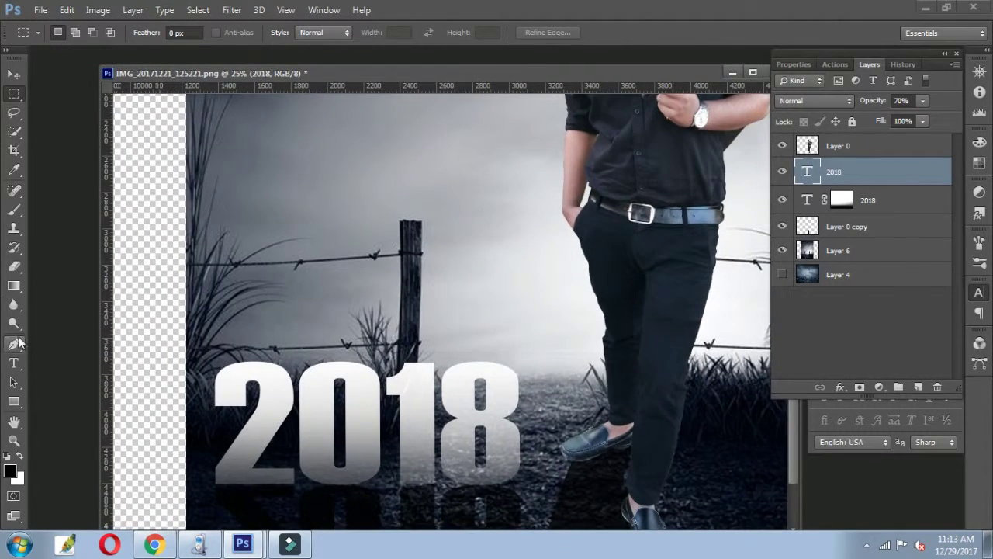
click(14, 363)
Add large HAPPY NEW YEAR text positioned just above the 2018 title.
mouse_move(233, 269)
mouse_down()
mouse_move(586, 329)
mouse_move(203, 272)
mouse_up()
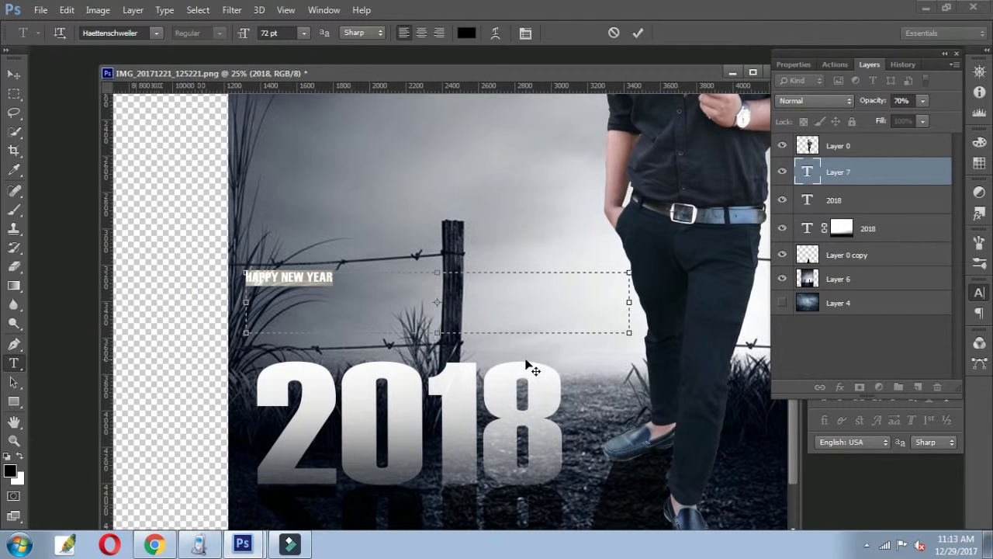
mouse_move(627, 334)
mouse_down()
mouse_move(521, 299)
mouse_move(495, 350)
mouse_move(603, 341)
mouse_up()
key(ctrl+a)
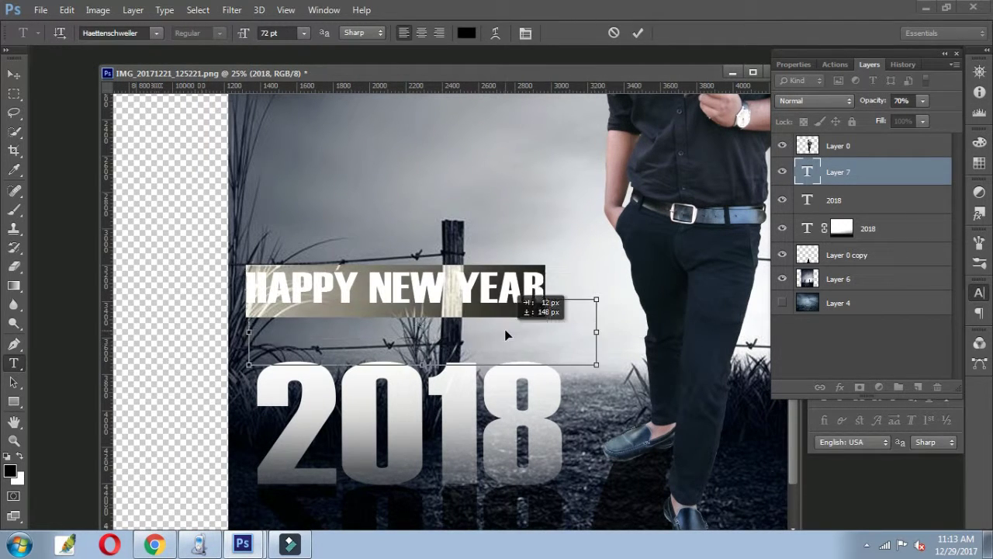
drag(505, 329, 512, 348)
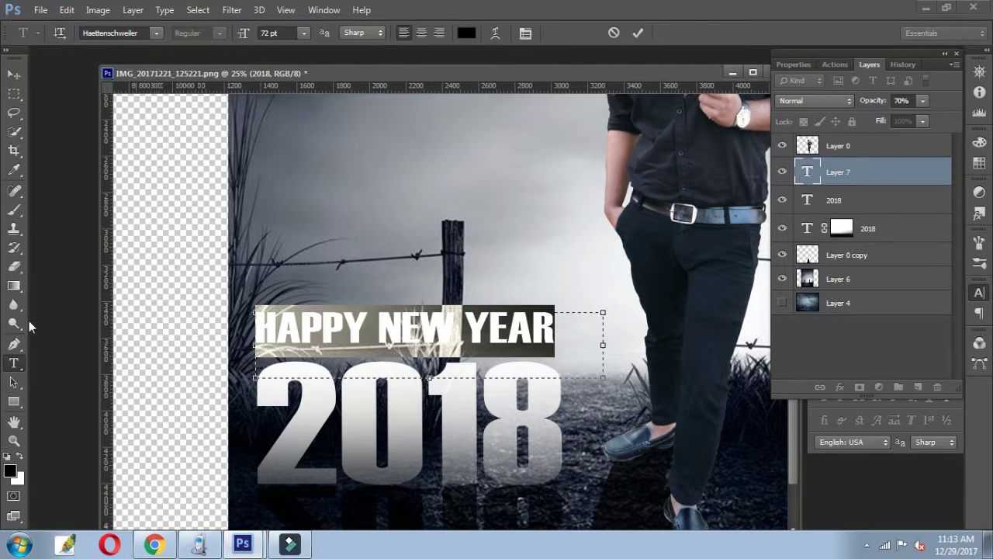
Colour the HAPPY NEW YEAR text white, nudge it into place, and add a layer mask.
click(10, 470)
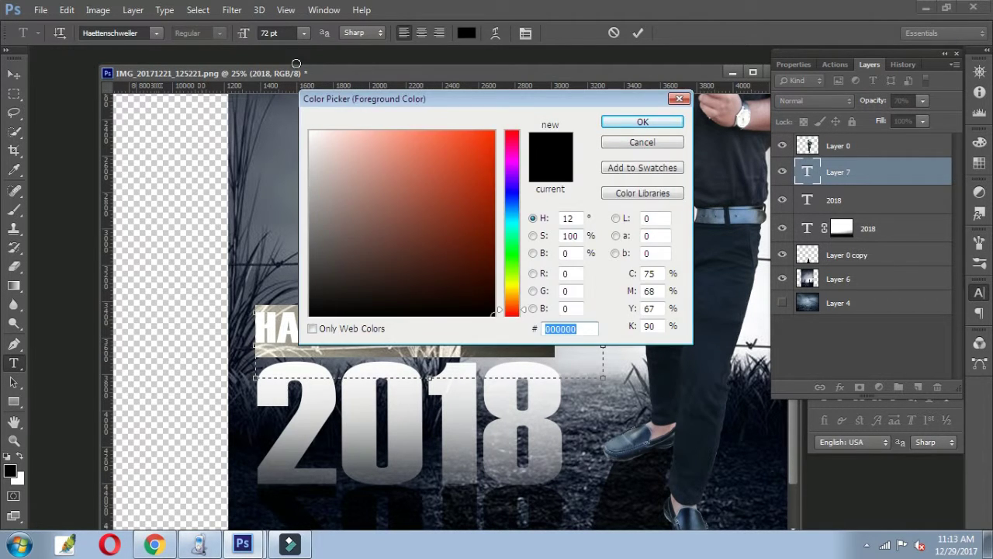
click(305, 129)
key(Return)
click(13, 74)
drag(472, 329, 478, 336)
key(shift+Down)
key(shift+Down)
click(859, 387)
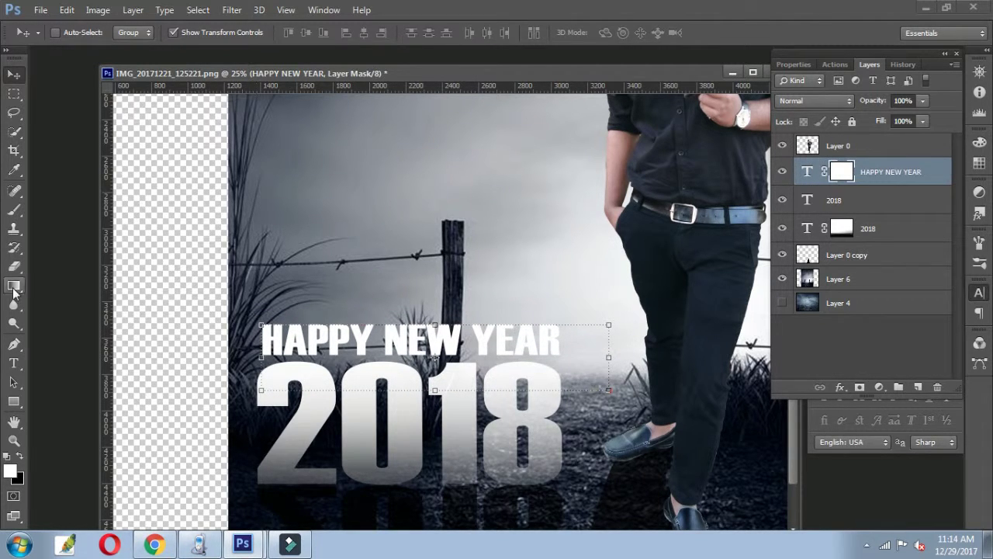
Choose the Gradient tool with a fading gradient preset.
click(13, 289)
ctrl+click(384, 388)
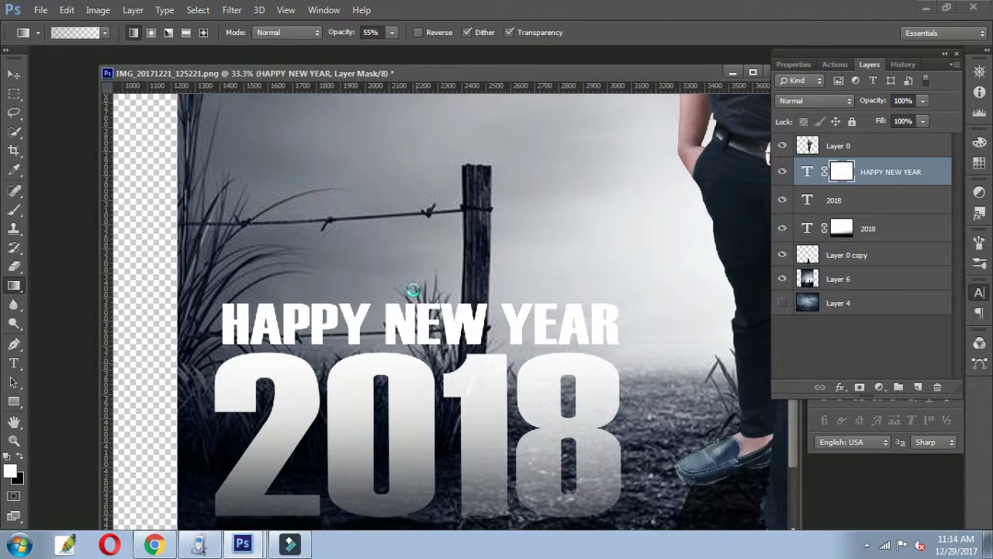
right_click(412, 347)
click(480, 374)
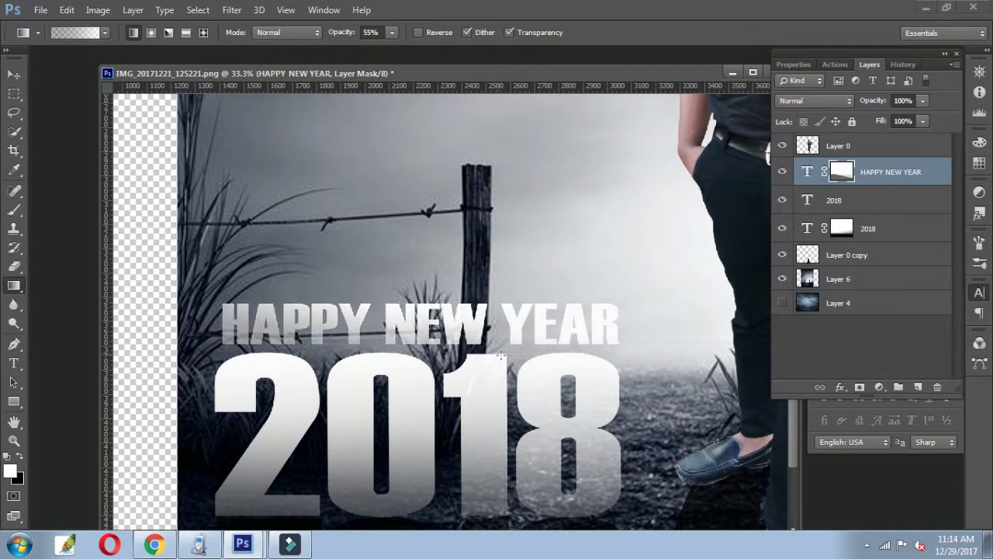
Give the HAPPY NEW YEAR layer a drop shadow with increased spread and size.
right_click(808, 171)
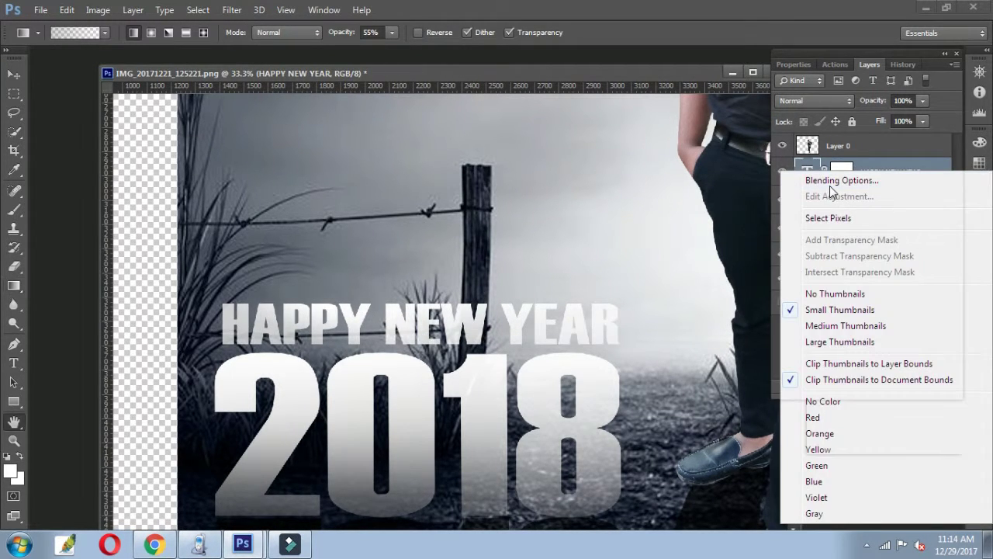
click(829, 186)
click(569, 486)
drag(715, 254, 770, 208)
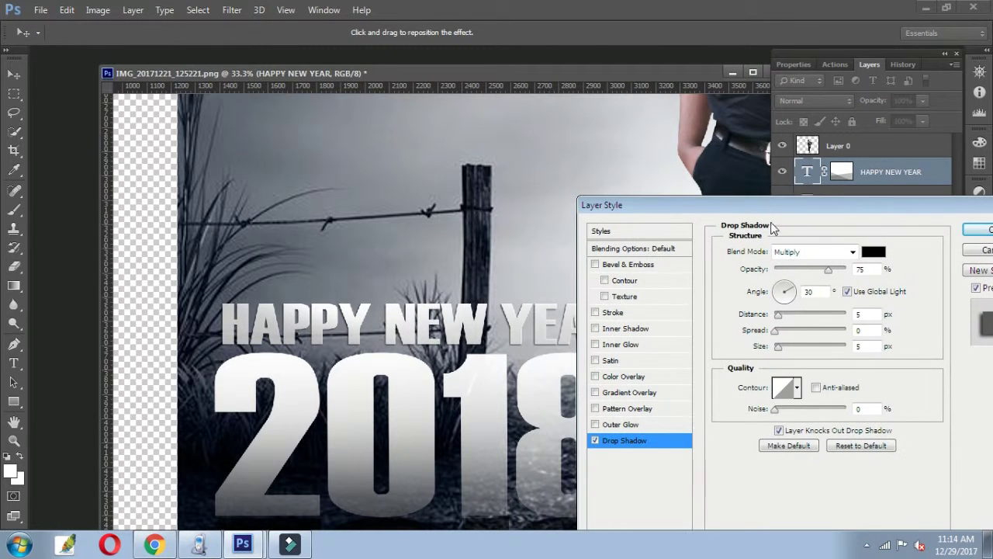
mouse_move(807, 331)
mouse_down()
mouse_move(790, 329)
mouse_move(776, 353)
mouse_move(783, 332)
mouse_up()
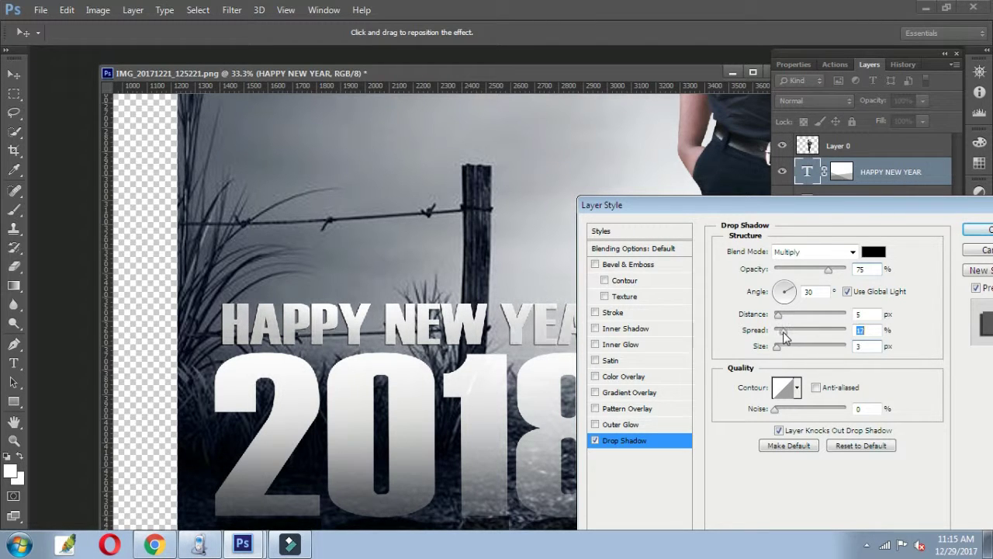
click(980, 230)
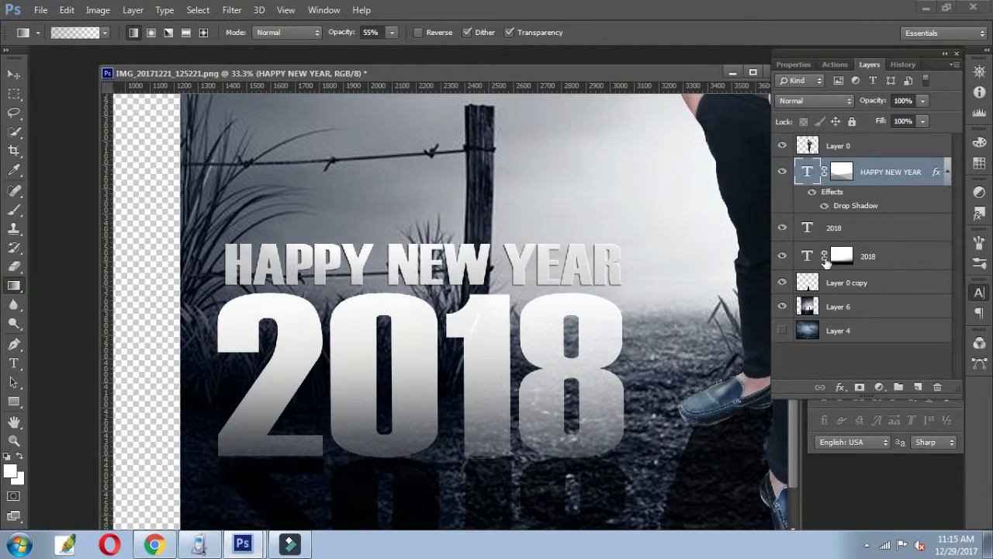
Add a drop shadow to the main masked 2018 layer.
click(807, 227)
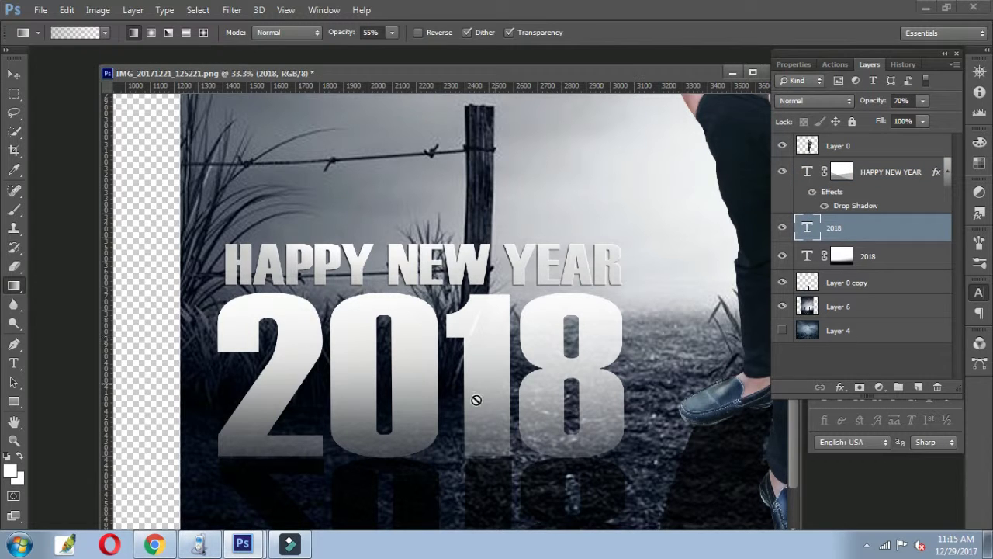
click(804, 256)
click(14, 76)
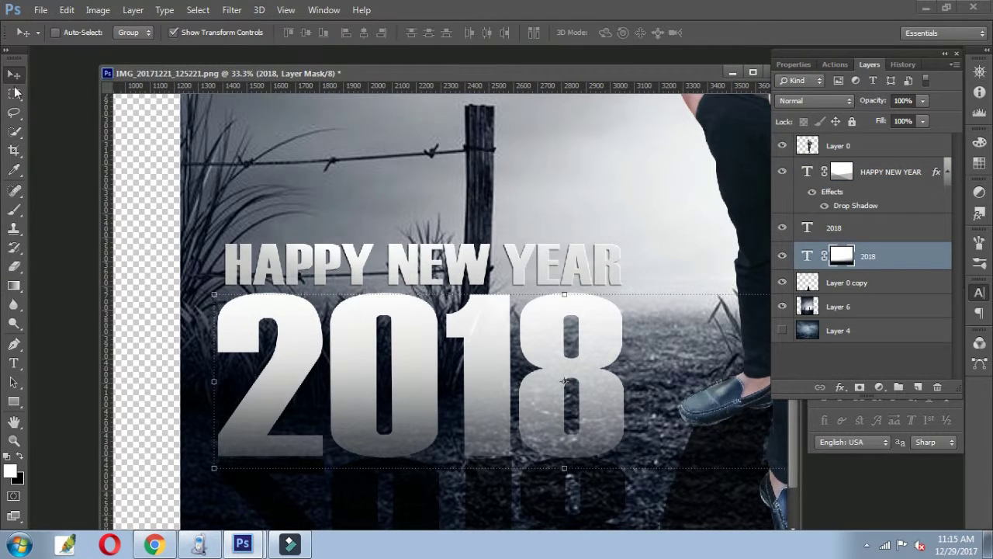
right_click(807, 261)
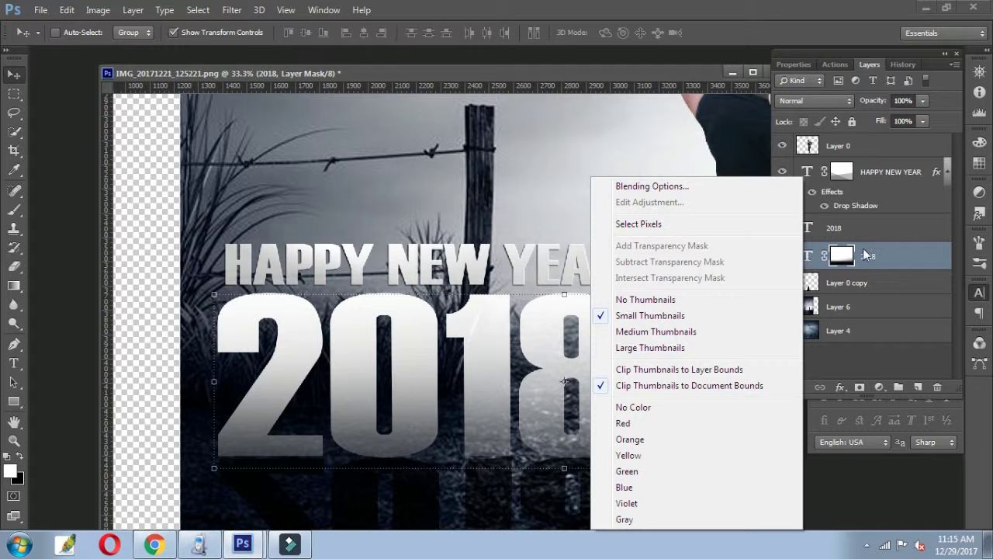
click(650, 187)
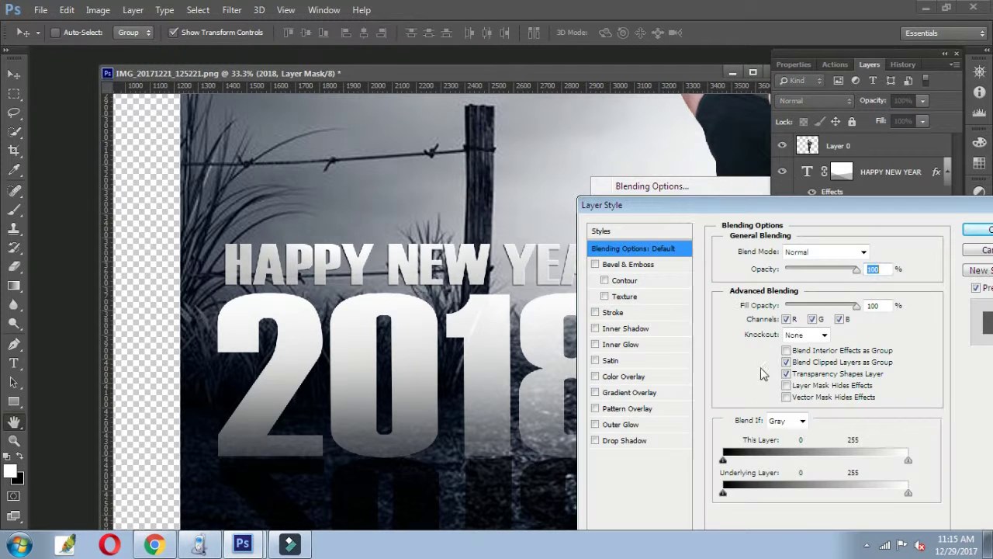
click(625, 441)
drag(784, 223, 661, 180)
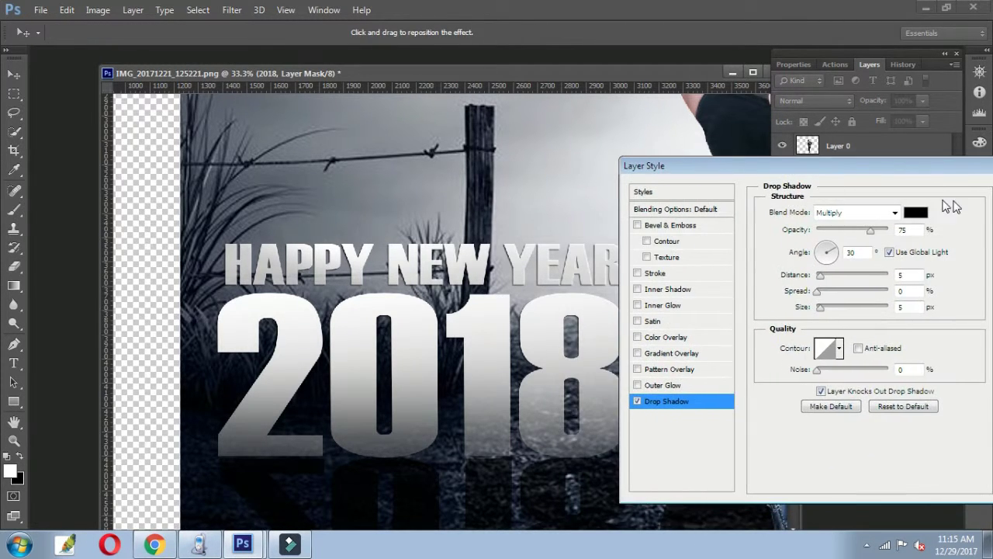
click(909, 190)
key(ctrl+minus)
key(ctrl+minus)
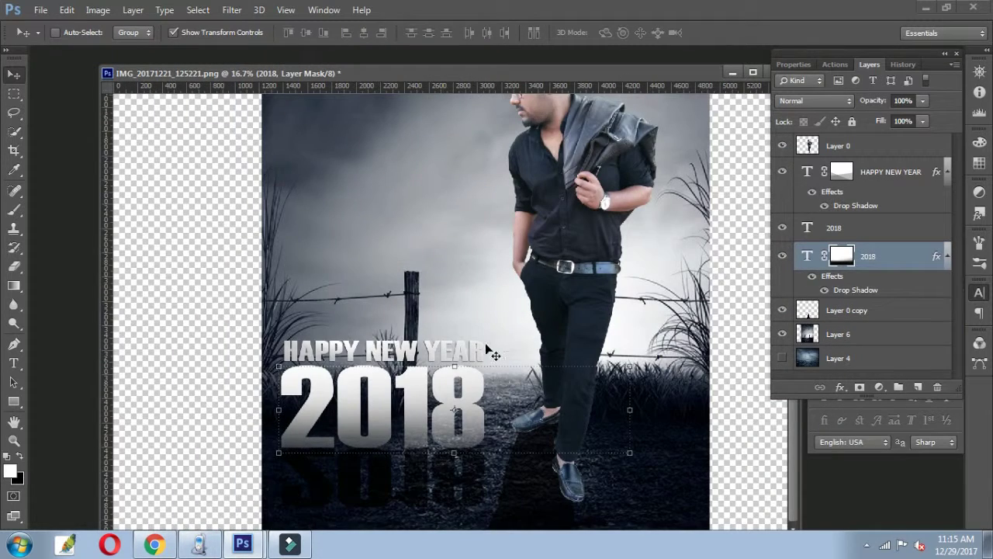
Drag a vertical gradient on the HAPPY NEW YEAR mask so its top fades out.
scroll(434, 361, up, 3)
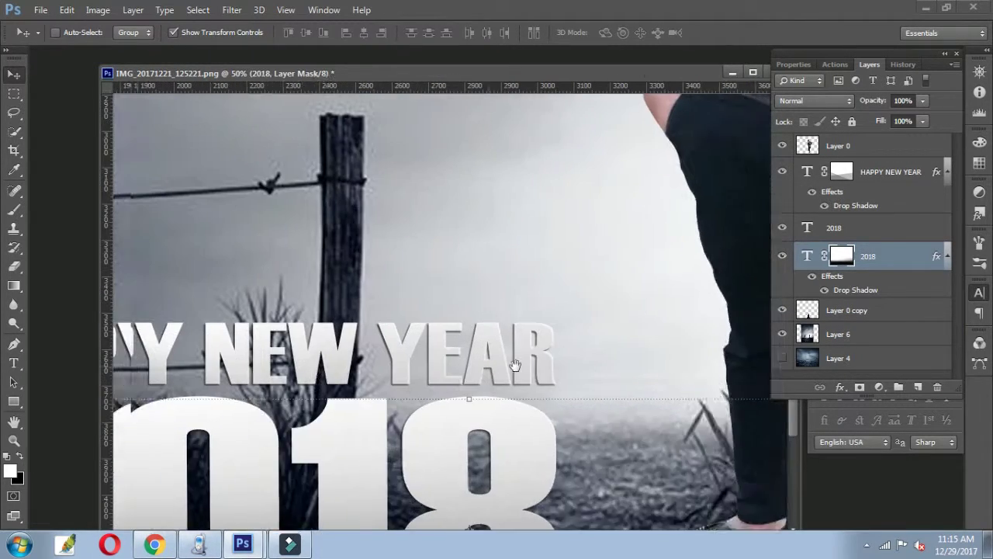
click(842, 171)
scroll(483, 288, down, 2)
scroll(483, 288, left, 3)
key(g)
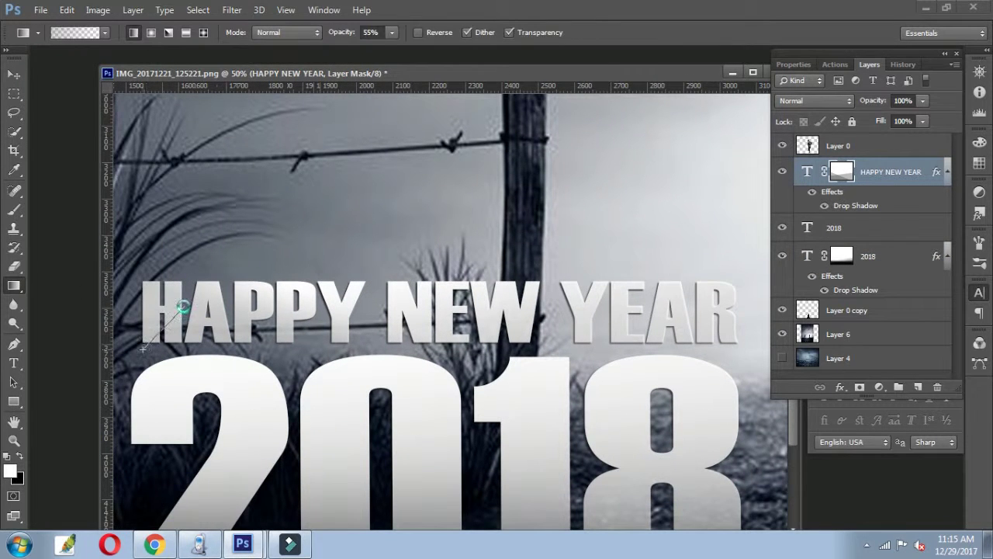
right_click(532, 372)
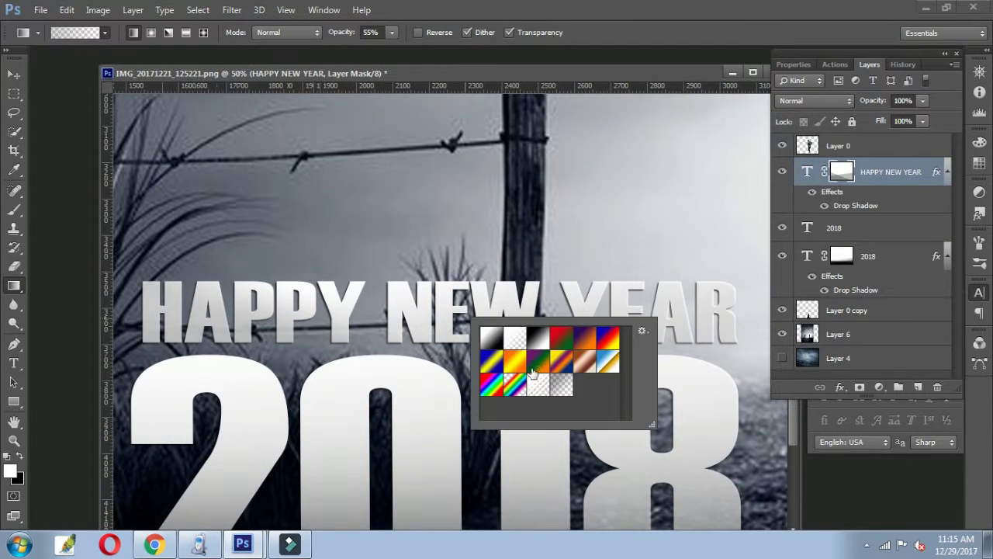
click(427, 353)
drag(427, 353, 408, 294)
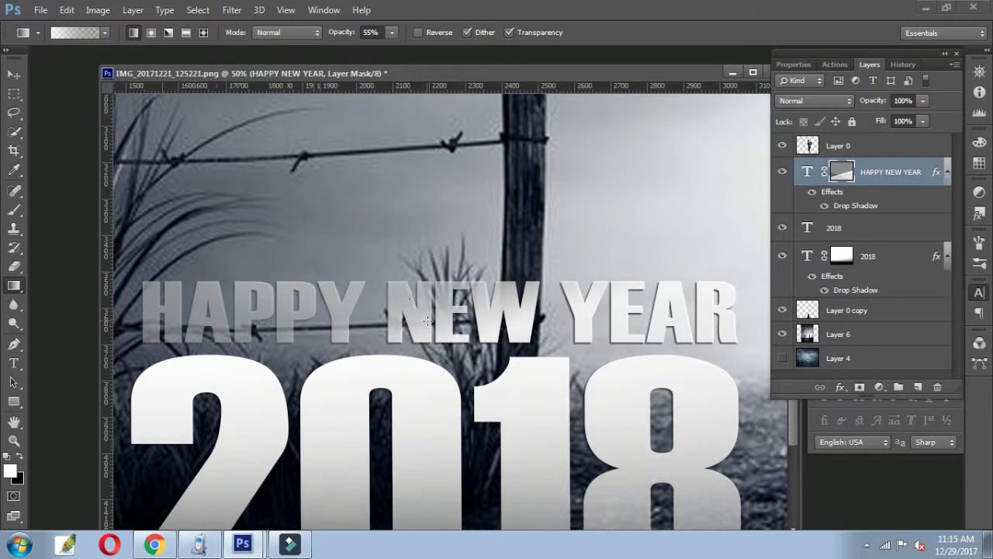
key(ctrl+z)
scroll(426, 321, up, 2)
right_click(503, 397)
key(Escape)
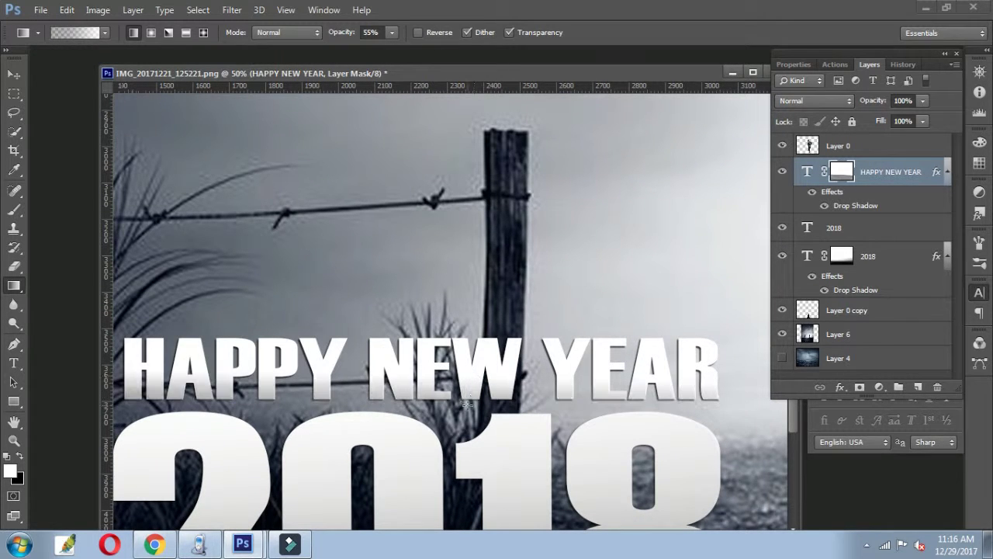
drag(466, 403, 461, 353)
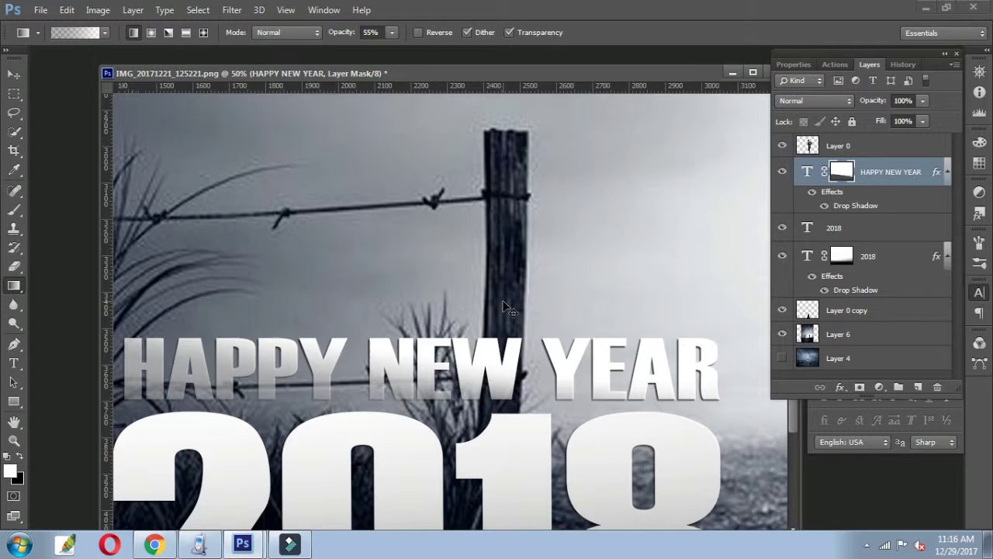
Make the man's Layer 0 active with the Eraser tool selected.
scroll(504, 307, down, 2)
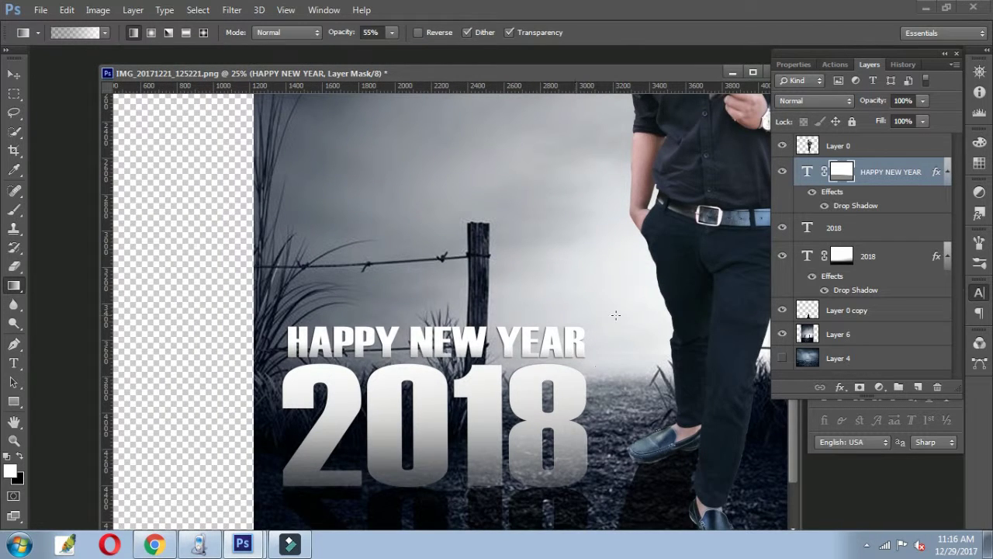
scroll(615, 314, down, 1)
scroll(636, 313, down, 1)
scroll(508, 345, down, 1)
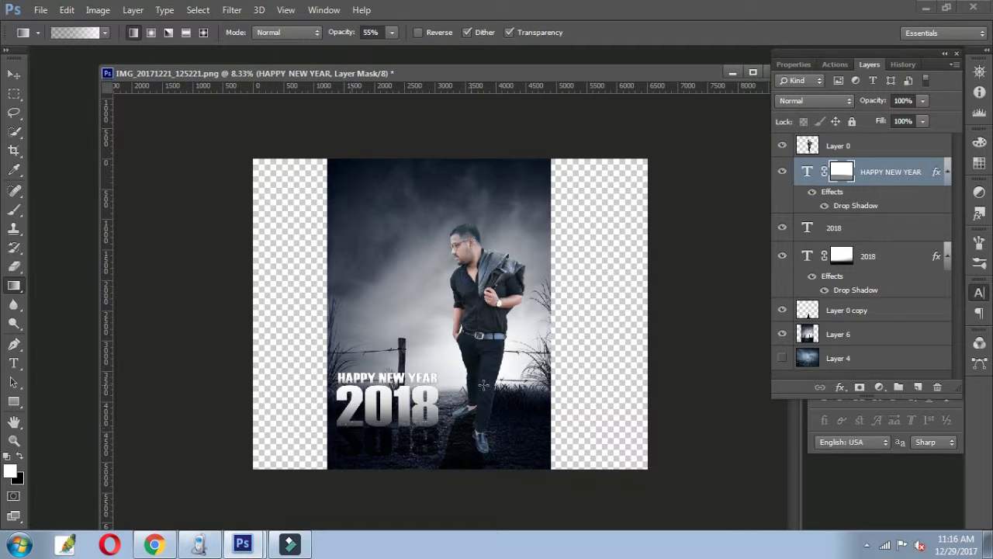
scroll(466, 299, up, 2)
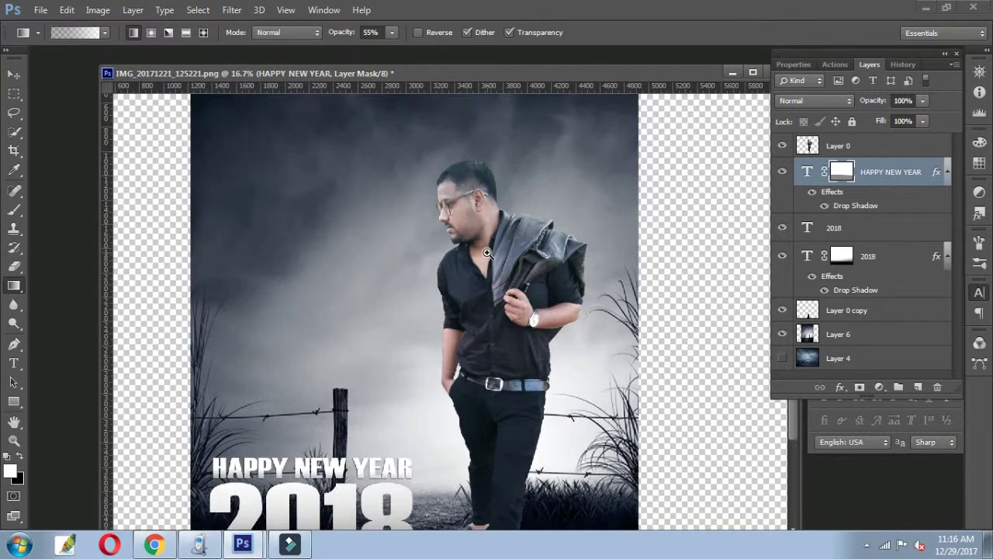
scroll(476, 448, down, 3)
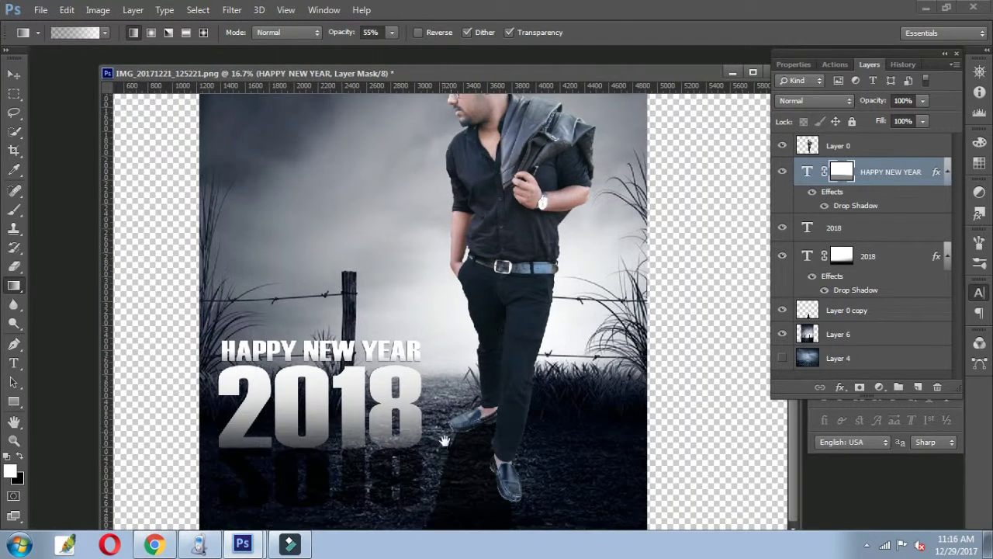
scroll(443, 436, up, 1)
scroll(538, 380, up, 5)
scroll(538, 380, up, 1)
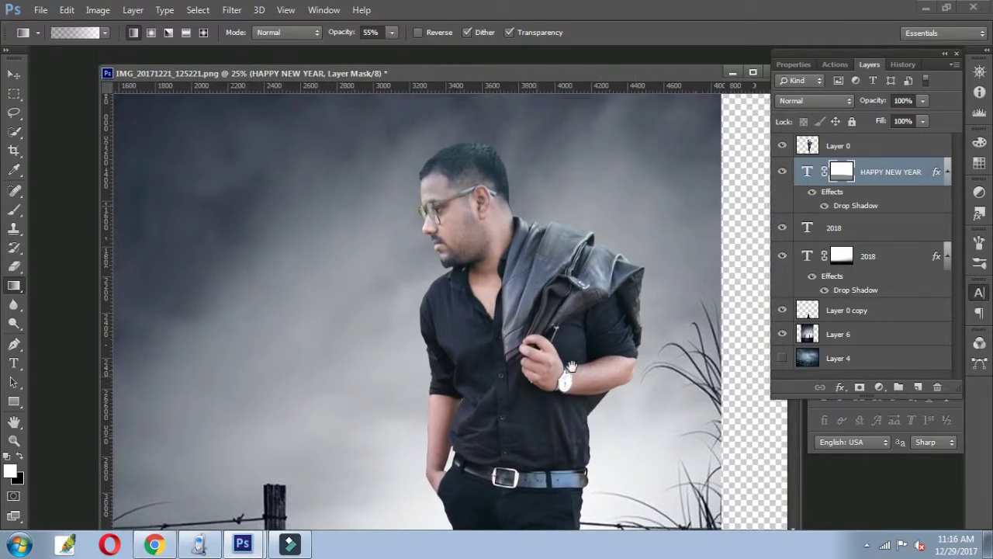
scroll(577, 415, up, 2)
scroll(582, 435, down, 5)
scroll(582, 434, down, 5)
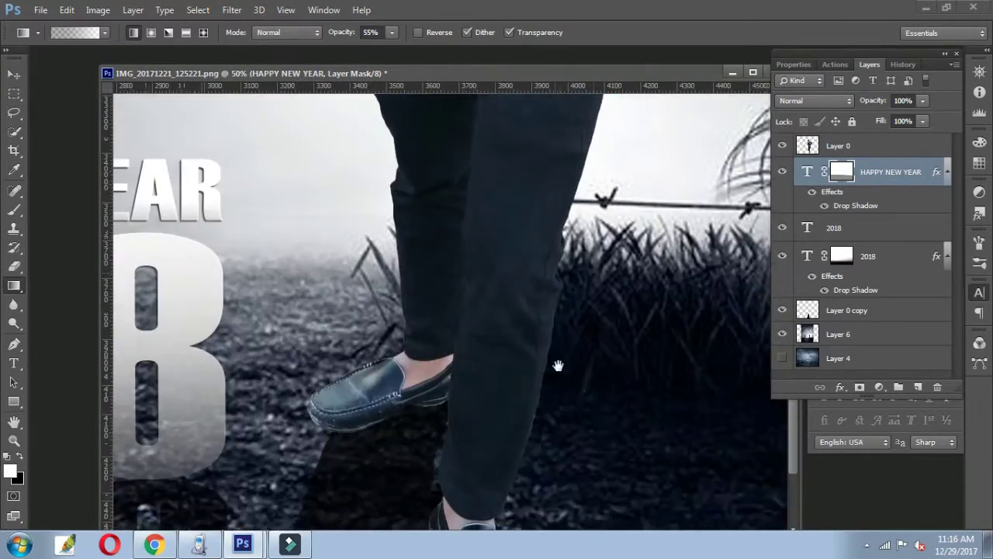
key(alt+bracketright)
key(e)
scroll(405, 472, down, 2)
scroll(406, 399, up, 1)
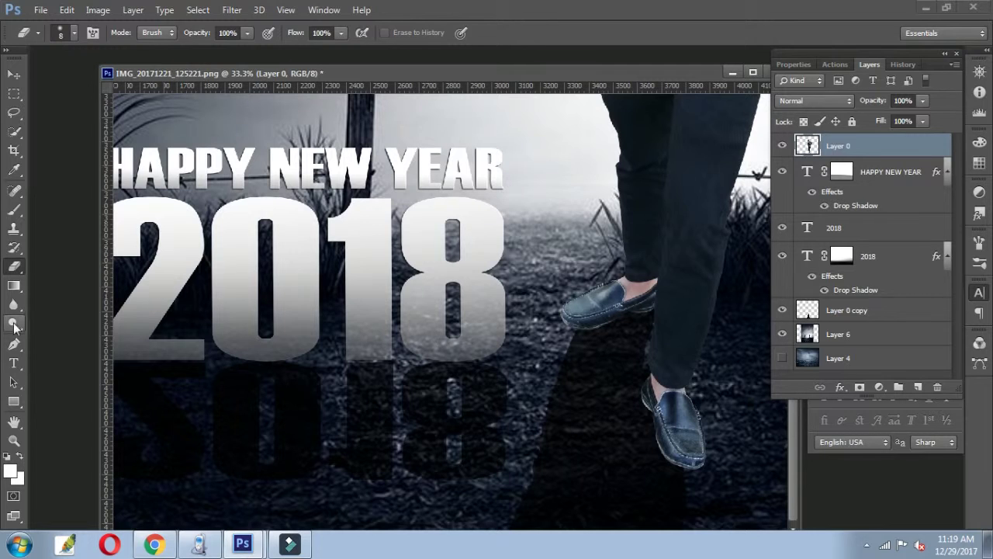
Replace the final 8 of the reflected 2018 text with 7, then zoom to fit the poster.
click(14, 362)
mouse_move(399, 399)
mouse_down()
mouse_move(493, 409)
mouse_move(431, 403)
mouse_up()
key(BackSpace)
key(BackSpace)
text(7)
click(14, 74)
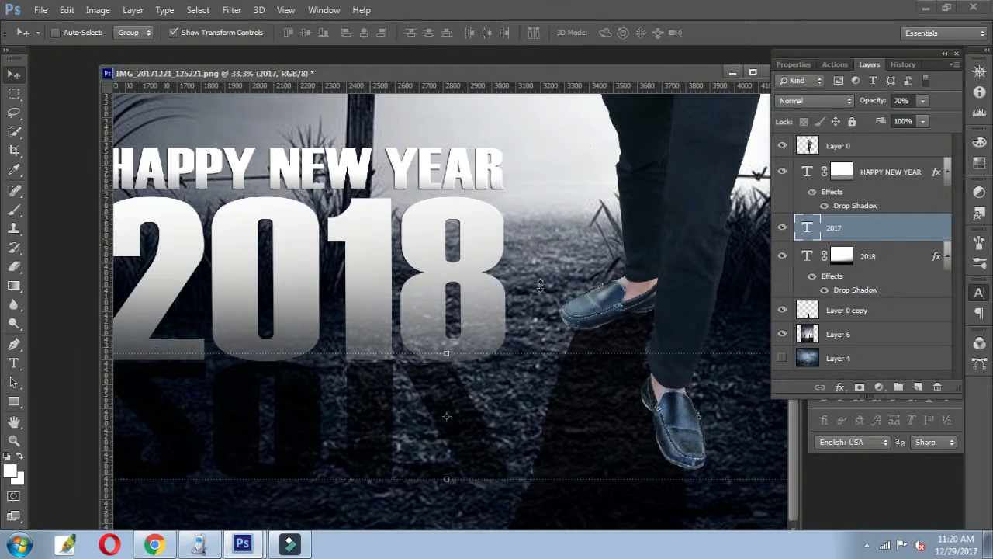
key(ctrl+minus)
key(ctrl+minus)
key(ctrl+minus)
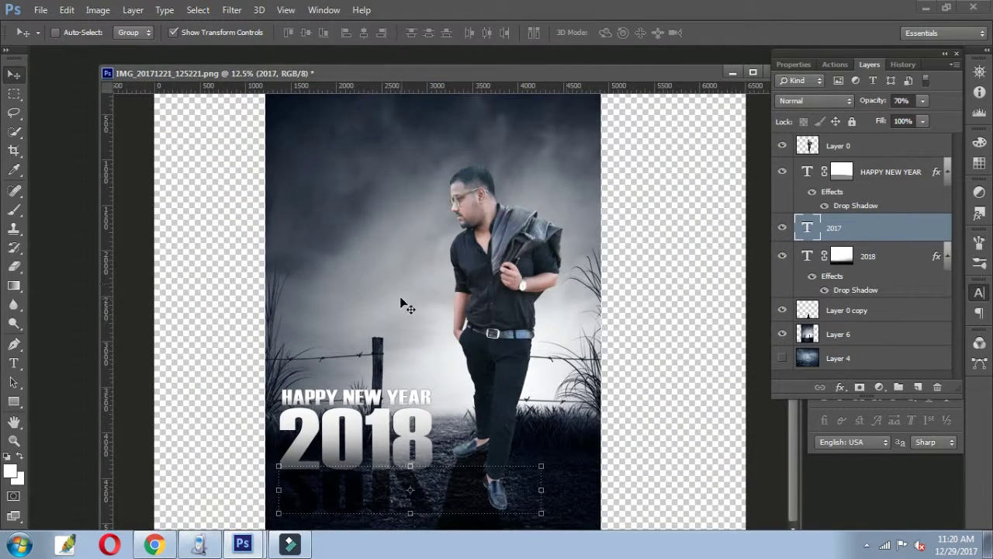
click(14, 93)
key(ctrl+minus)
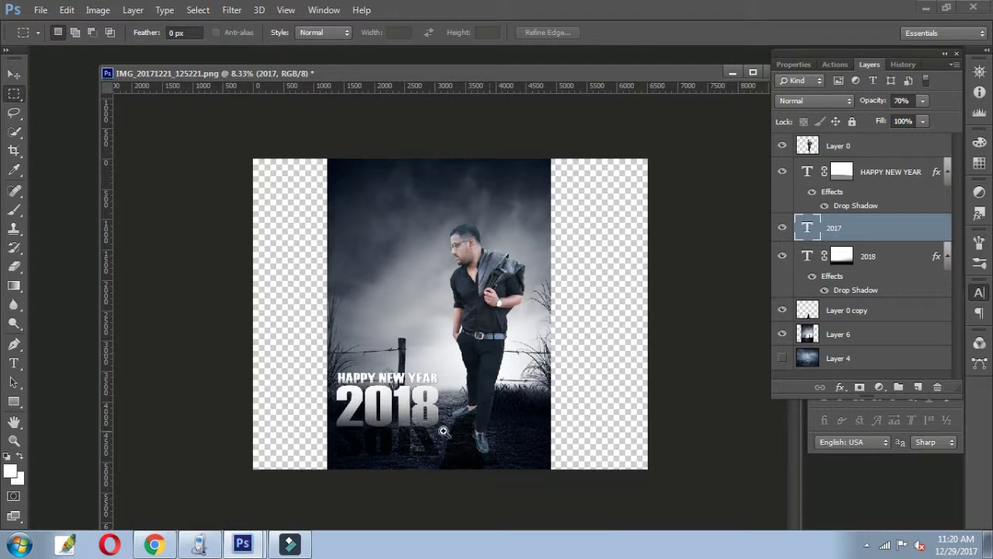
key(ctrl+plus)
ctrl+click(420, 491)
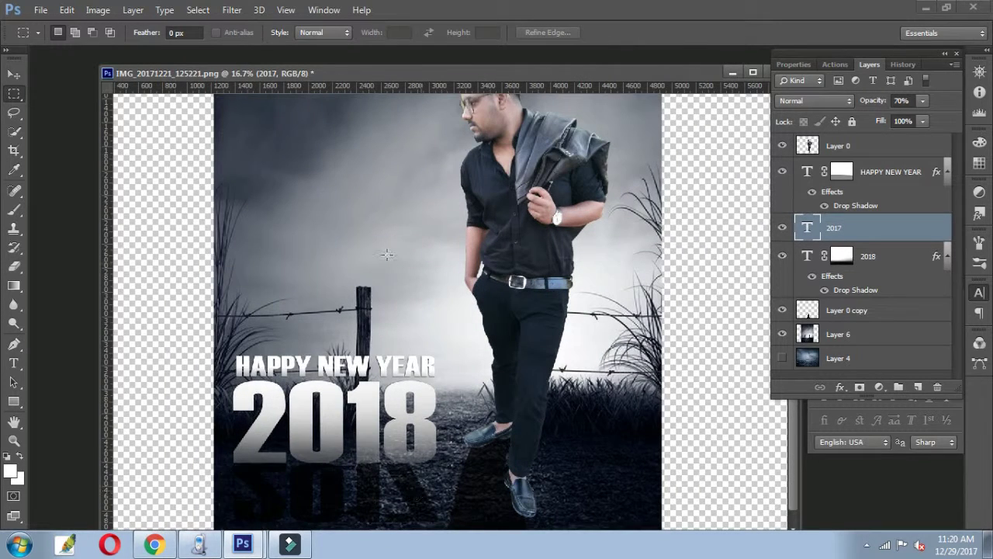
key(ctrl+minus)
key(ctrl+minus)
Crop the canvas so its left and right edges meet the photo.
click(41, 9)
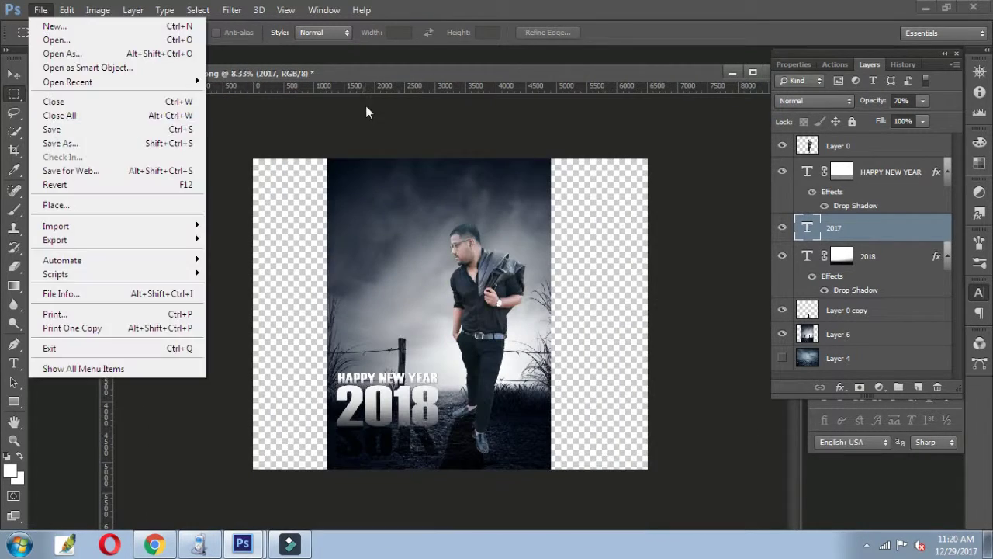
click(14, 150)
drag(298, 308, 290, 313)
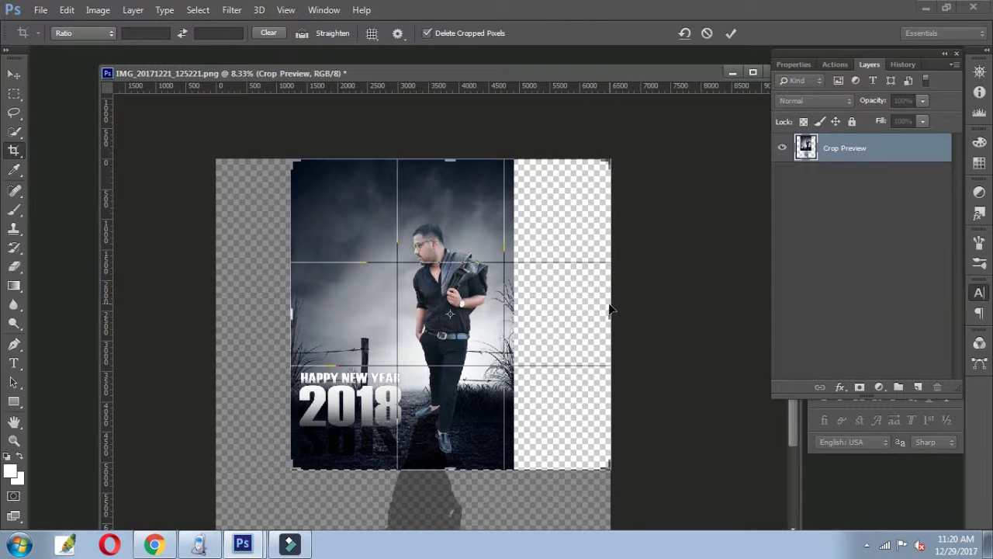
drag(612, 310, 567, 311)
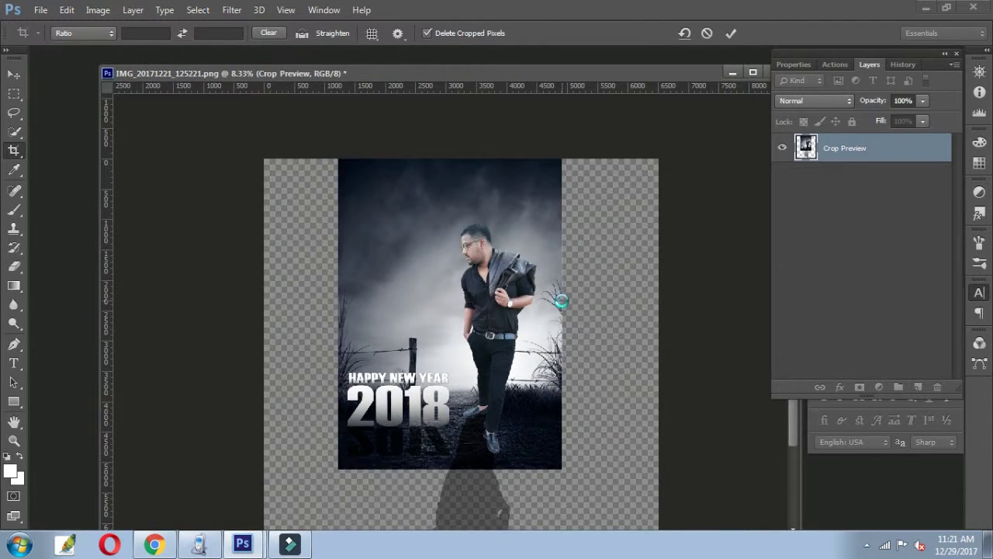
key(Return)
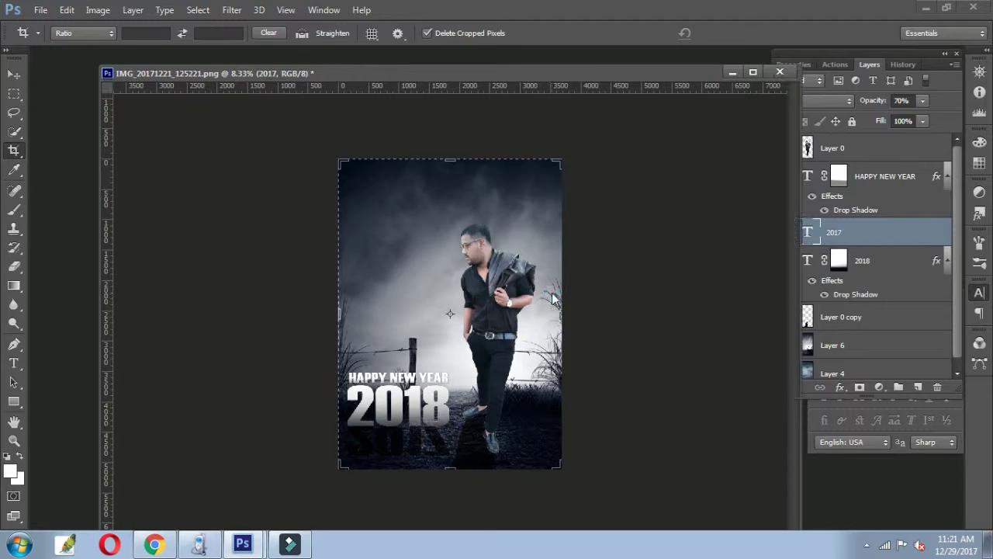
Save a JPEG copy of the poster named 2018.
key(ctrl+shift+s)
click(466, 351)
key(j)
key(Return)
click(355, 332)
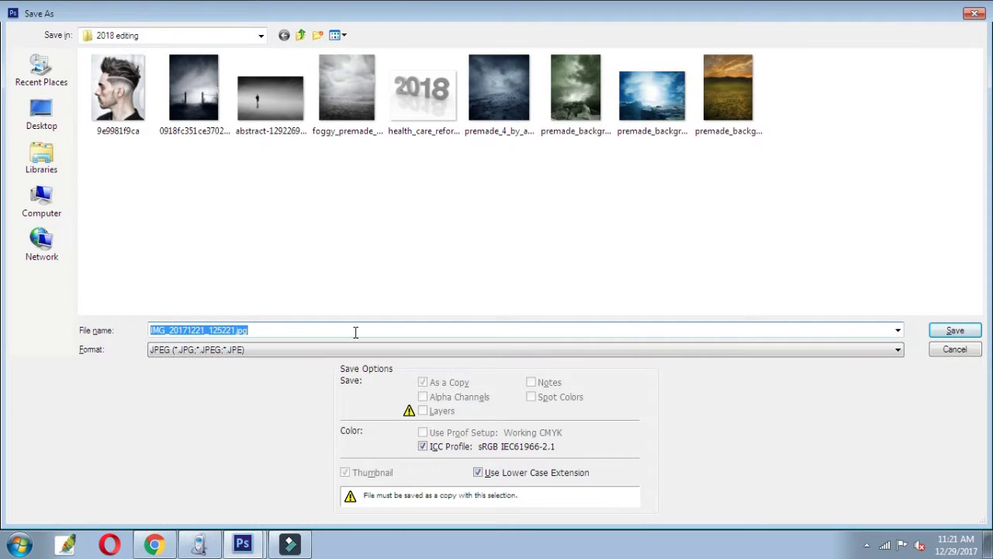
key(Return)
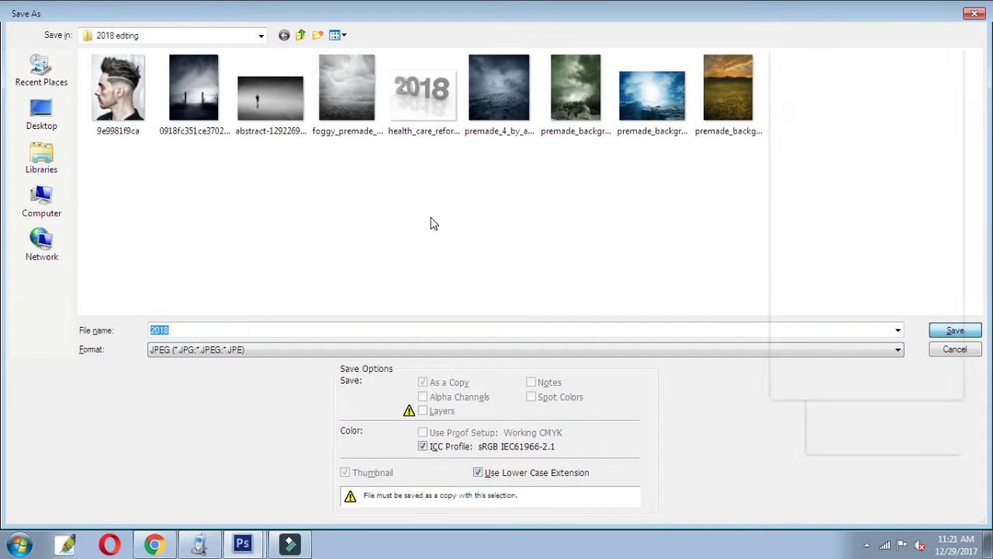
click(572, 138)
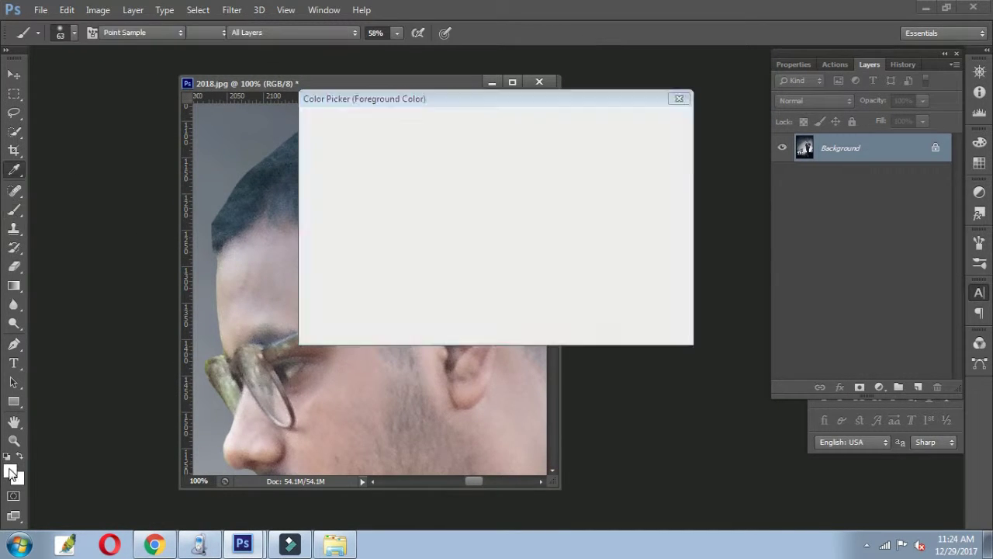
Darken the man's hair with soft black 93 px brush strokes, then zoom to fit.
drag(412, 259, 444, 265)
key(Return)
mouse_move(422, 166)
mouse_down()
mouse_move(455, 215)
mouse_move(288, 188)
mouse_move(248, 229)
mouse_move(366, 222)
mouse_up()
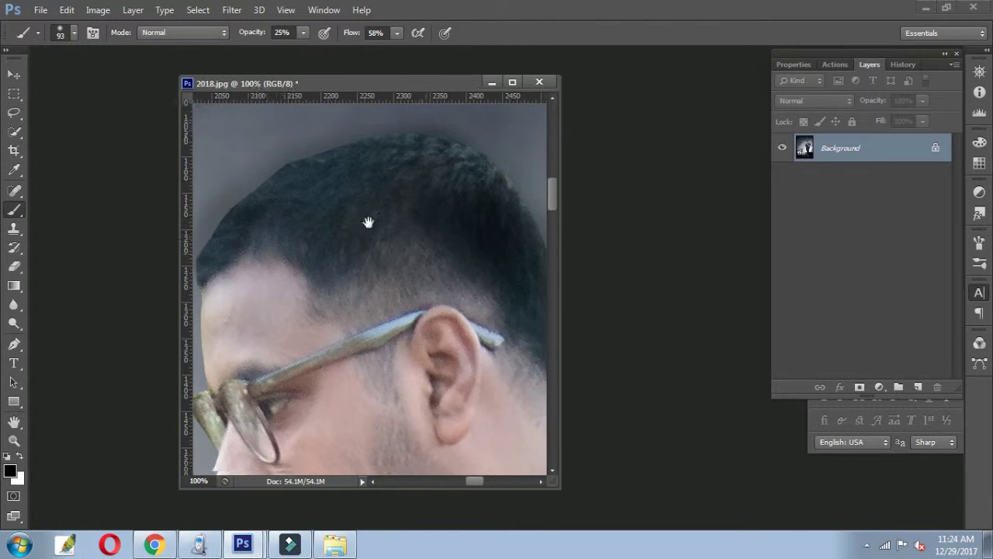
mouse_move(515, 222)
mouse_down()
mouse_move(301, 204)
mouse_move(262, 232)
mouse_move(394, 217)
mouse_up()
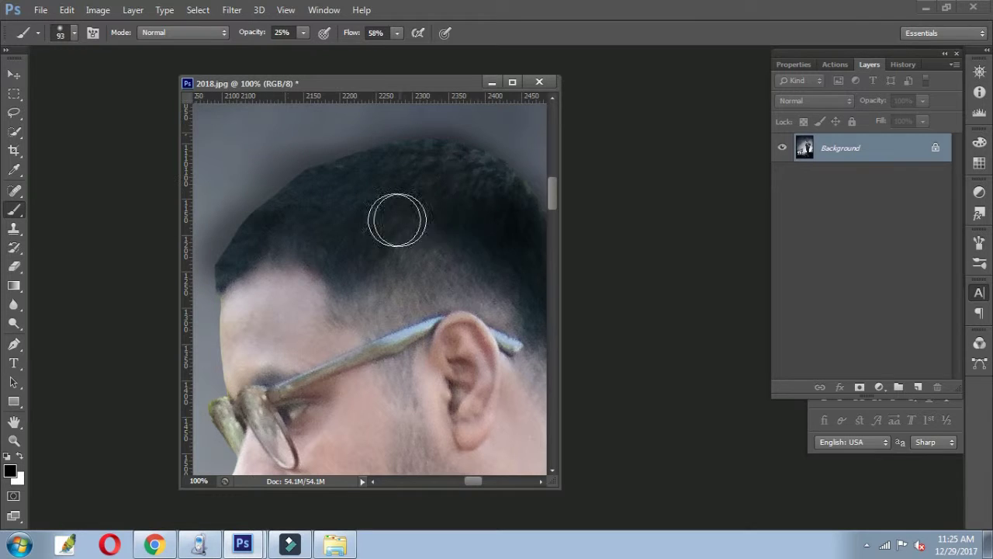
scroll(450, 232, right, 3)
key(ctrl+minus)
key(ctrl+minus)
key(ctrl+minus)
key(ctrl+minus)
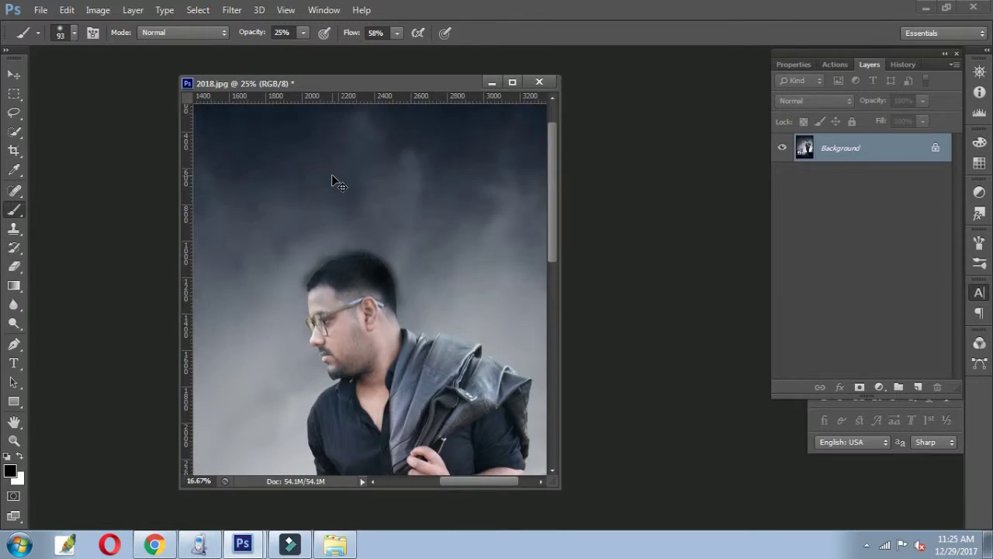
key(ctrl+minus)
key(ctrl+minus)
key(ctrl+minus)
key(ctrl+plus)
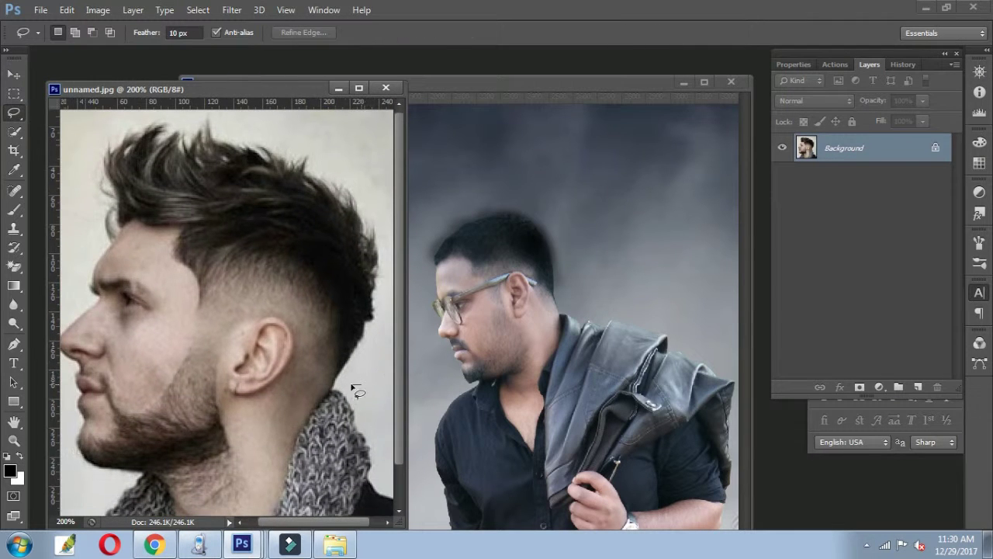
Select the reference hairstyle and move it onto the poster image.
drag(266, 106, 143, 110)
key(v)
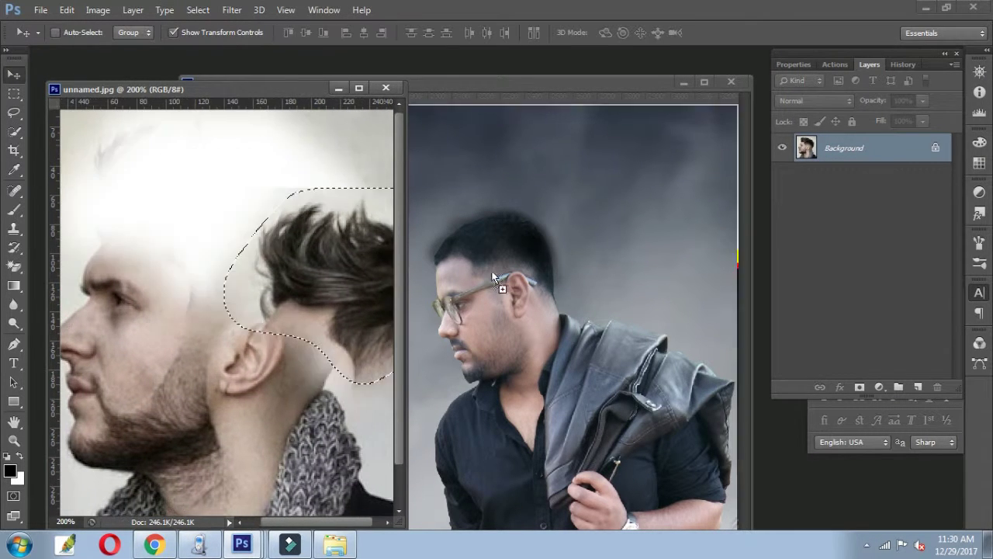
mouse_move(233, 194)
mouse_down()
mouse_move(497, 271)
mouse_move(657, 266)
mouse_move(632, 259)
mouse_up()
scroll(516, 289, up, 1)
key(Escape)
Rotate, enlarge and position the pasted hair over the man's head.
key(ctrl+t)
drag(429, 220, 460, 220)
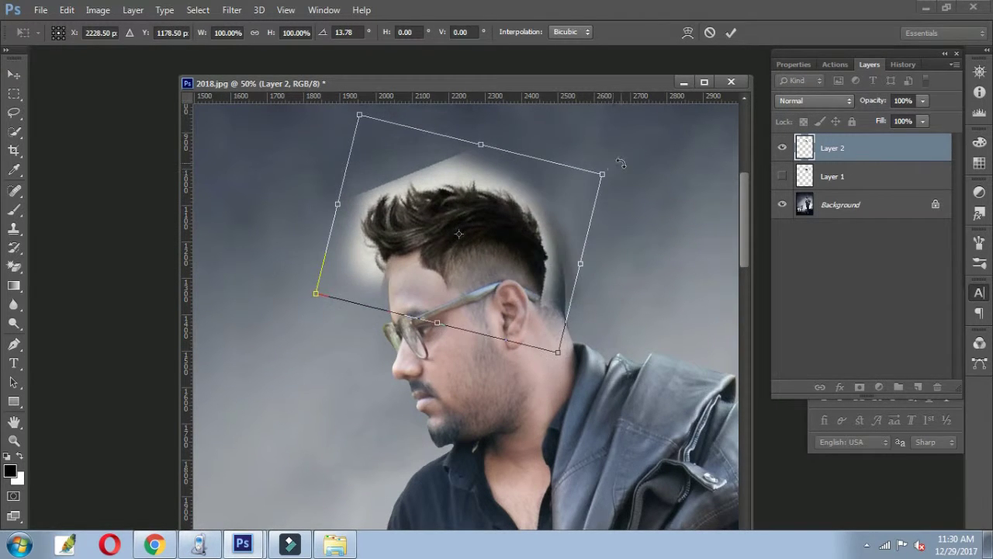
drag(618, 162, 561, 172)
drag(581, 331, 643, 332)
drag(467, 271, 477, 233)
drag(622, 216, 603, 220)
key(Return)
drag(602, 326, 596, 344)
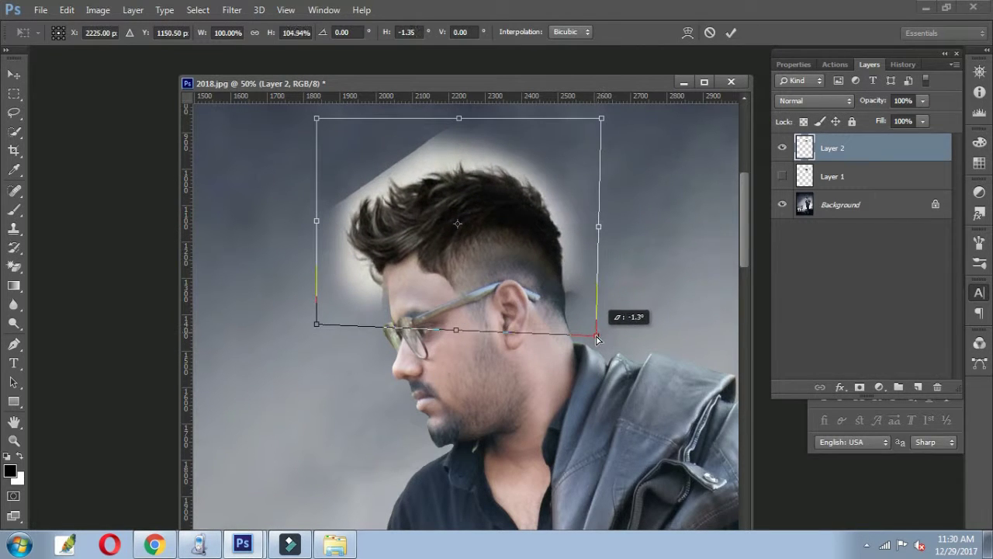
mouse_move(606, 176)
mouse_down()
mouse_move(619, 102)
mouse_move(664, 98)
mouse_up()
key(Return)
Set the hair layer's blend mode to Overlay.
right_click(838, 155)
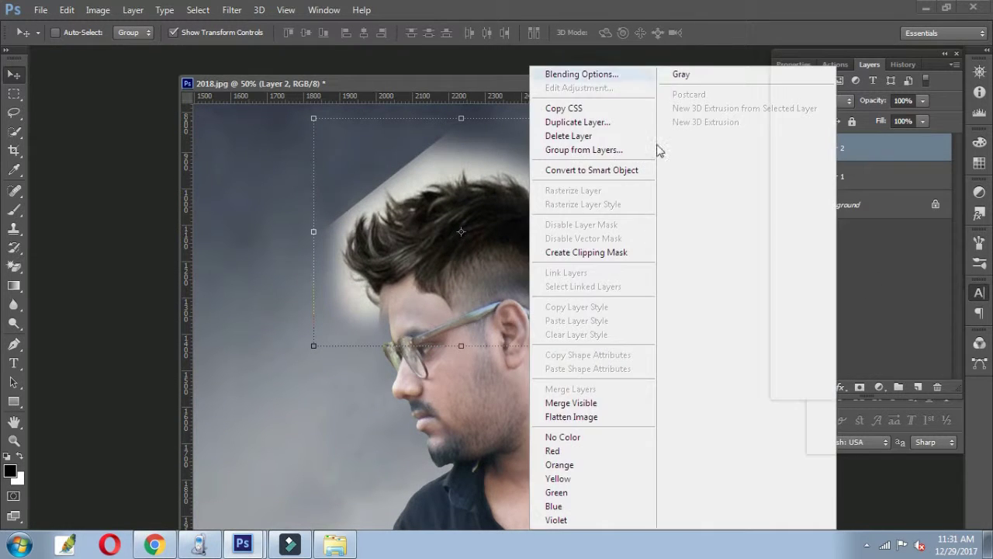
click(576, 73)
click(749, 207)
click(730, 48)
drag(739, 160, 841, 123)
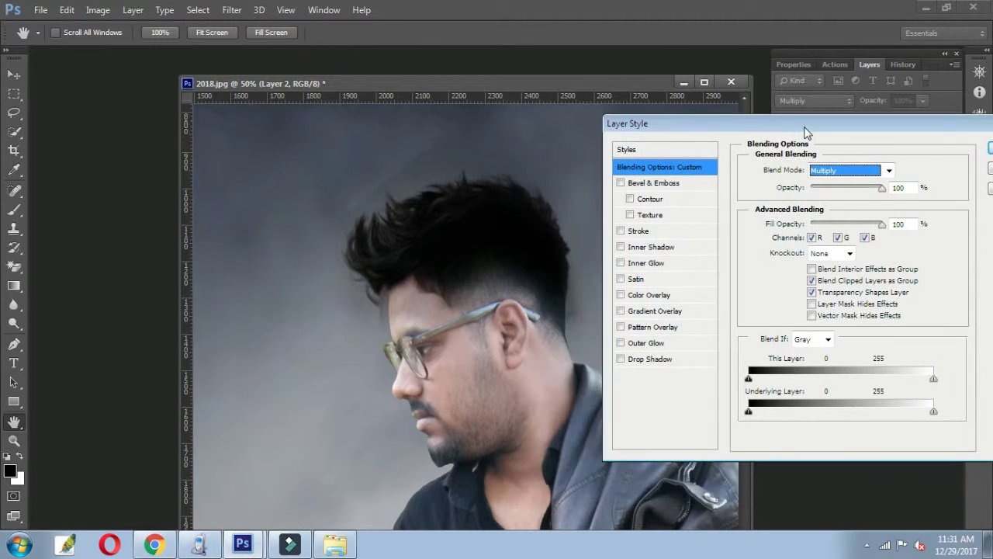
key(ctrl+minus)
key(ctrl+minus)
key(ctrl+minus)
key(Tab)
click(849, 170)
click(838, 205)
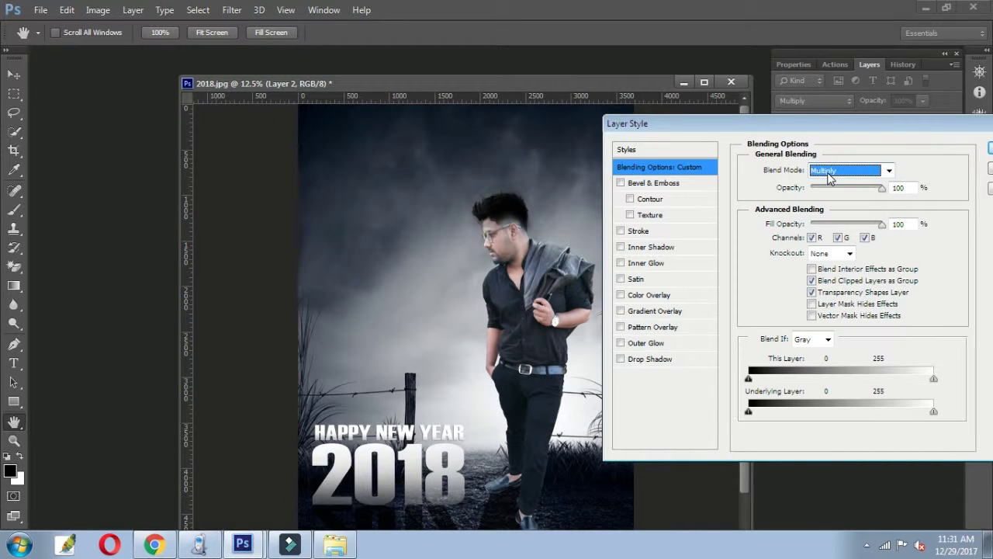
key(Down)
key(Down)
key(Down)
key(ctrl+plus)
key(ctrl+plus)
key(ctrl+plus)
key(Down)
key(Up)
key(Return)
Erase the white glow around the pasted hair.
click(14, 266)
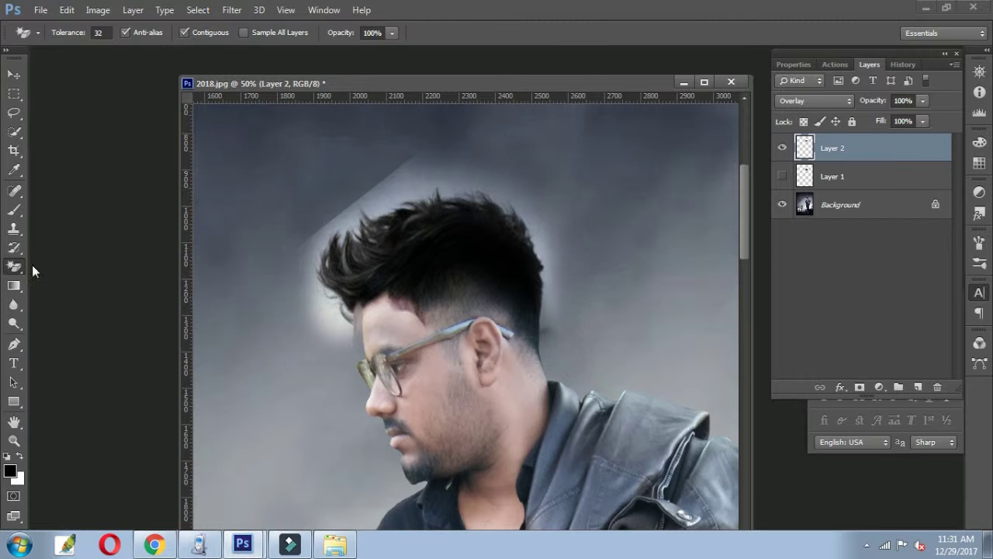
click(386, 188)
key(ctrl+minus)
key(ctrl+minus)
key(ctrl+minus)
key(ctrl+minus)
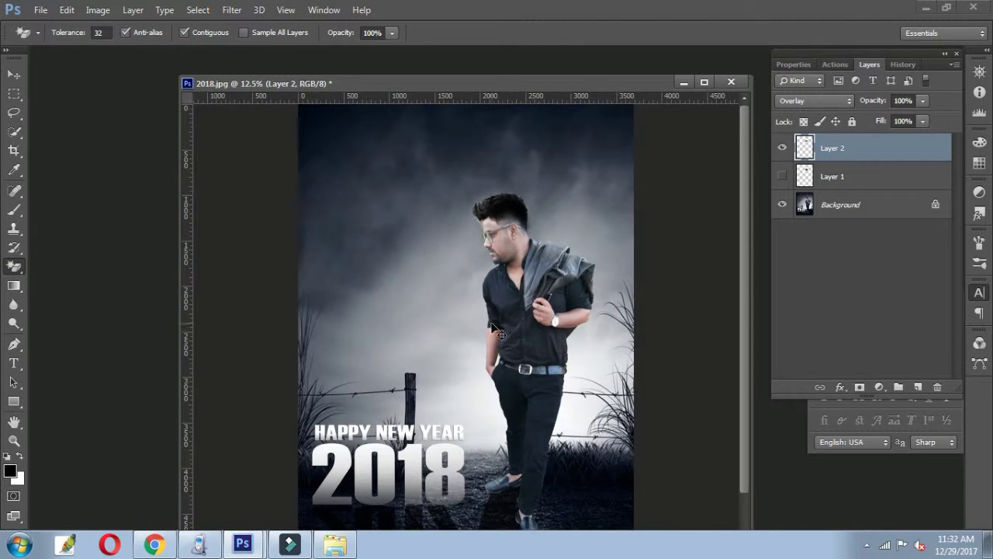
key(ctrl+plus)
key(ctrl+plus)
key(ctrl+plus)
key(ctrl+plus)
key(ctrl+plus)
Reshape the hair overlay's corners to fit the head and apply the transform.
key(ctrl+t)
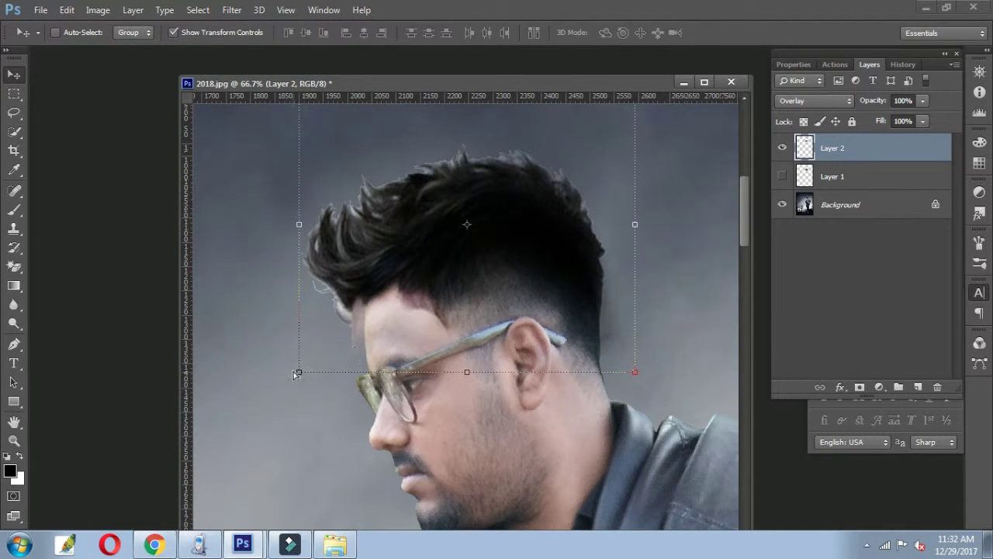
drag(299, 370, 314, 368)
scroll(321, 173, up, 2)
drag(321, 173, 309, 144)
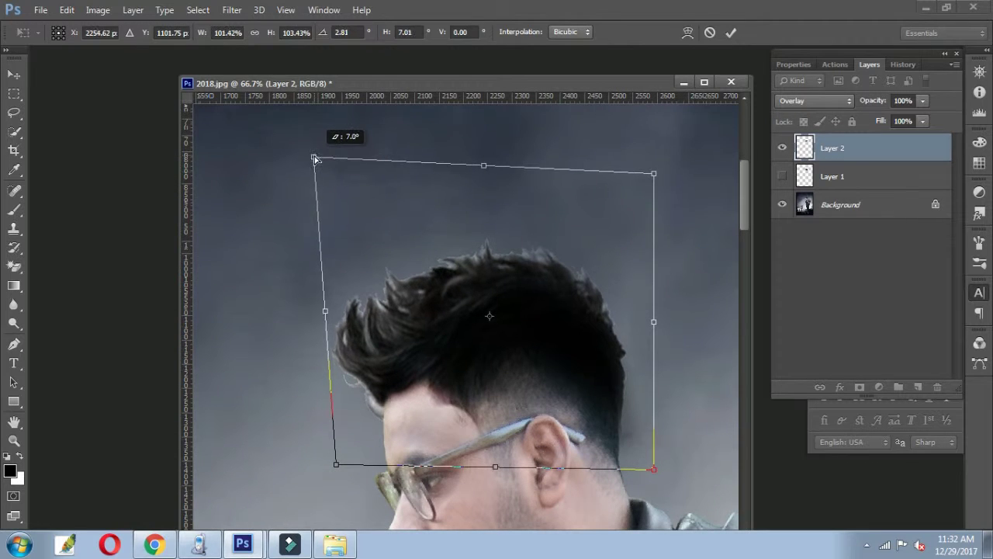
drag(654, 174, 668, 151)
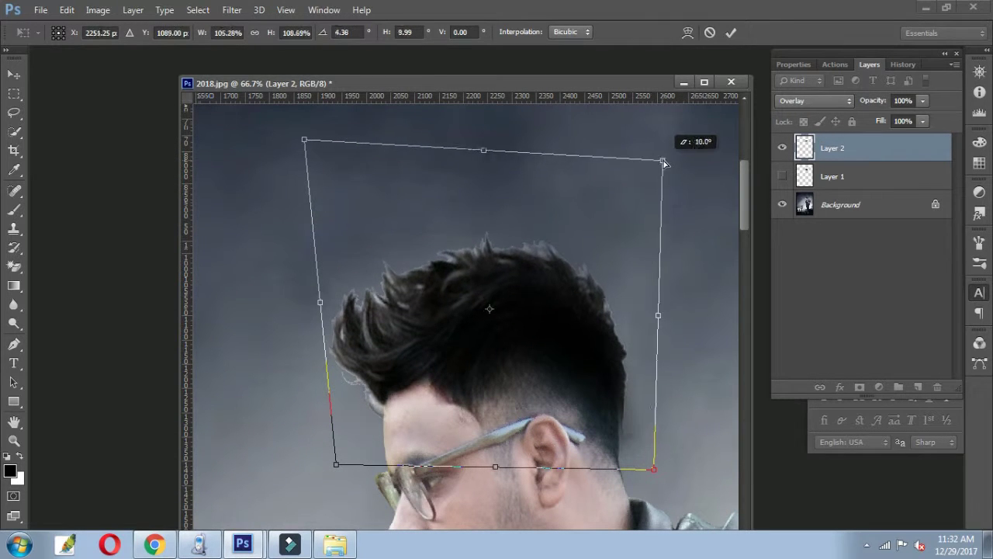
drag(653, 469, 648, 465)
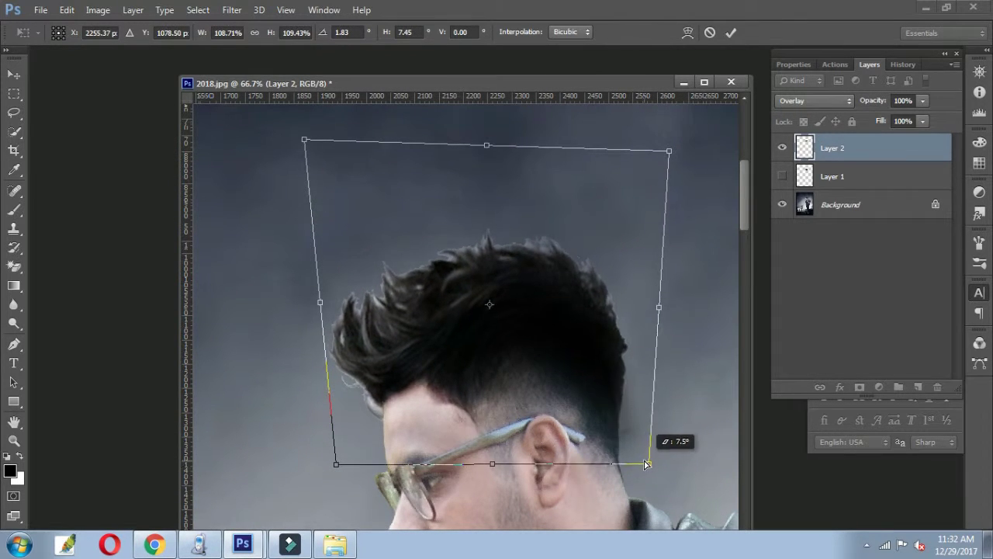
key(Return)
key(ctrl+minus)
key(ctrl+minus)
key(ctrl+minus)
key(ctrl+minus)
key(ctrl+minus)
key(m)
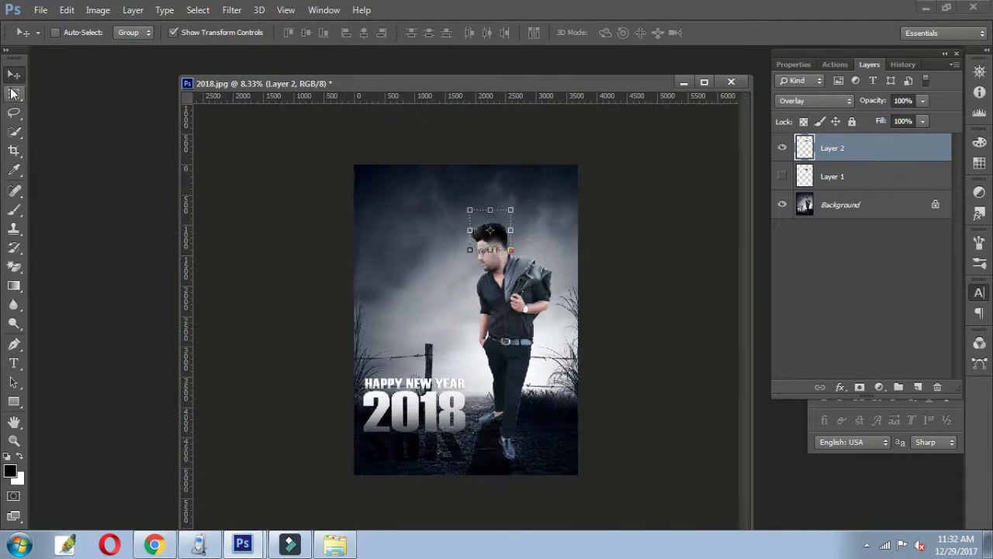
key(ctrl+plus)
Zoom in on the hair edge and switch to the pixel Eraser Tool.
ctrl+click(508, 193)
key(ctrl+plus)
key(ctrl+plus)
key(ctrl+plus)
scroll(362, 399, up, 3)
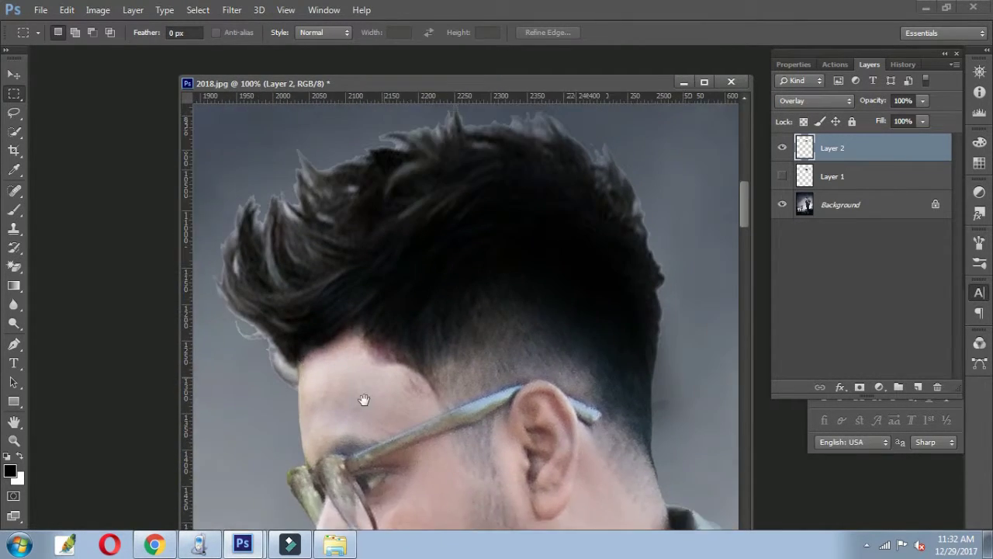
key(ctrl+minus)
key(ctrl+minus)
key(ctrl+minus)
key(ctrl+minus)
key(alt+bracketleft)
scroll(386, 396, up, 8)
scroll(499, 388, down, 1)
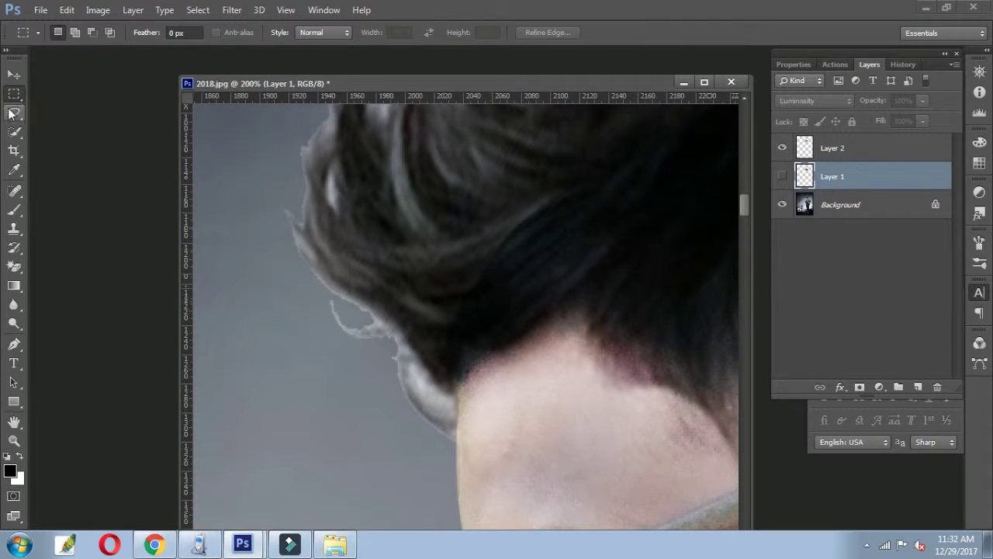
key(v)
right_click(14, 266)
click(70, 259)
right_click(395, 357)
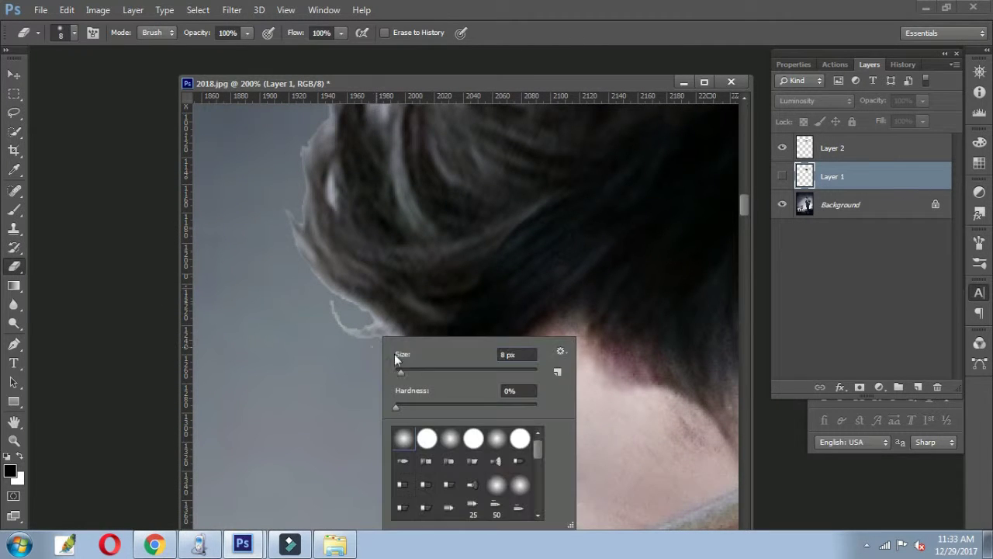
Compare against Layer 1, make Layer 2 active, and erase spill behind the hair.
click(782, 177)
key(ctrl+minus)
key(ctrl+minus)
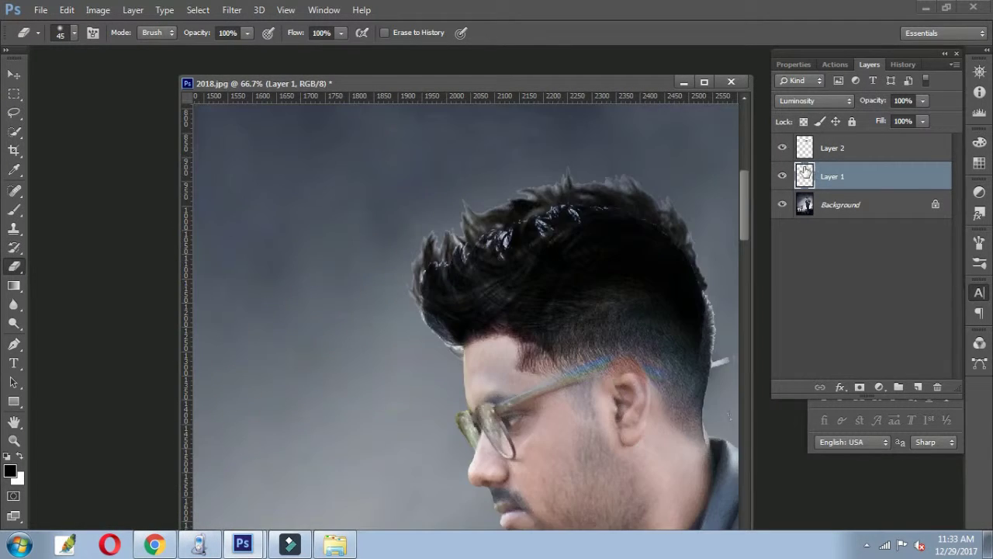
click(782, 176)
click(832, 147)
click(450, 342)
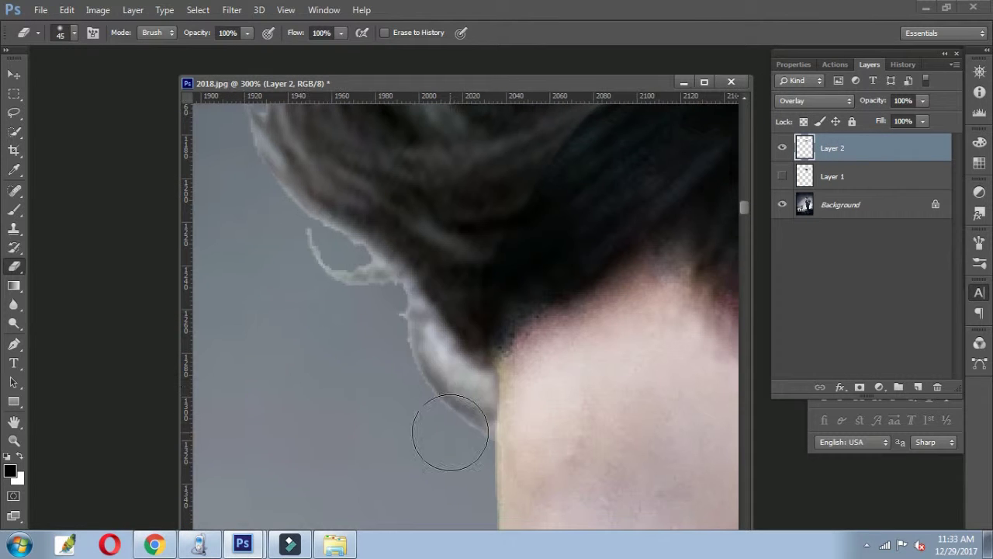
click(321, 288)
drag(458, 419, 481, 434)
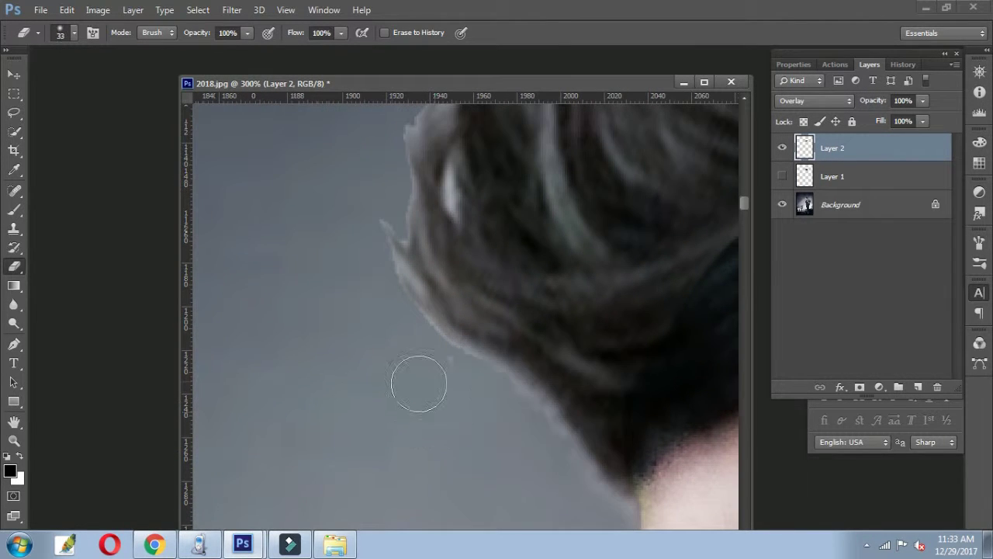
scroll(368, 401, up, 4)
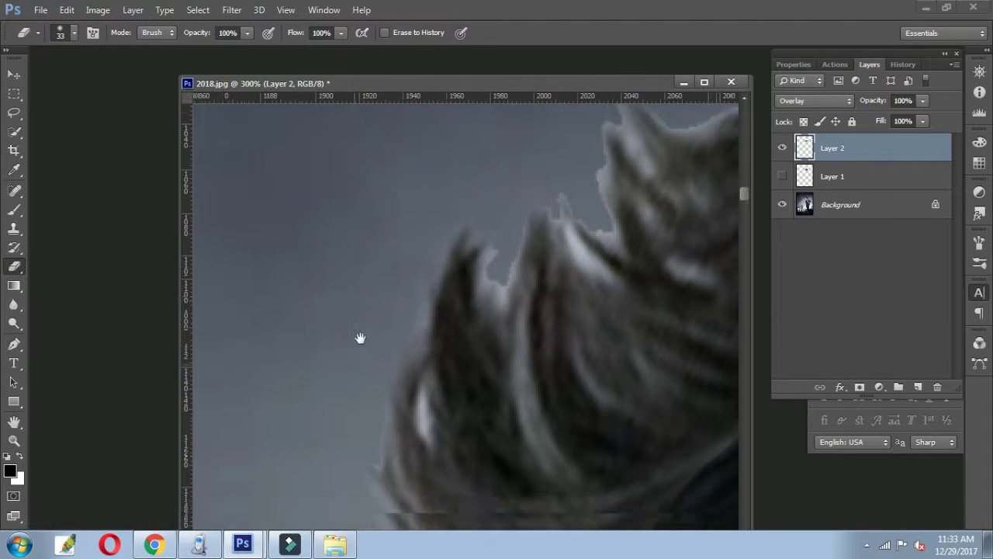
scroll(360, 337, down, 5)
Shrink the eraser and erase overlay spill along the left hair edge.
right_click(405, 337)
key(Return)
mouse_move(443, 378)
mouse_down()
mouse_move(408, 376)
mouse_move(490, 453)
mouse_up()
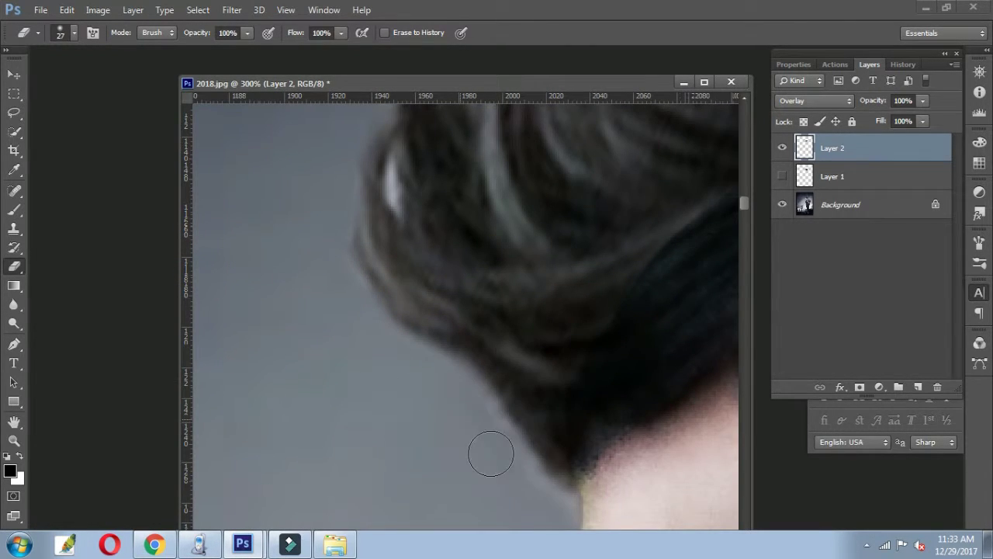
scroll(538, 510, up, 5)
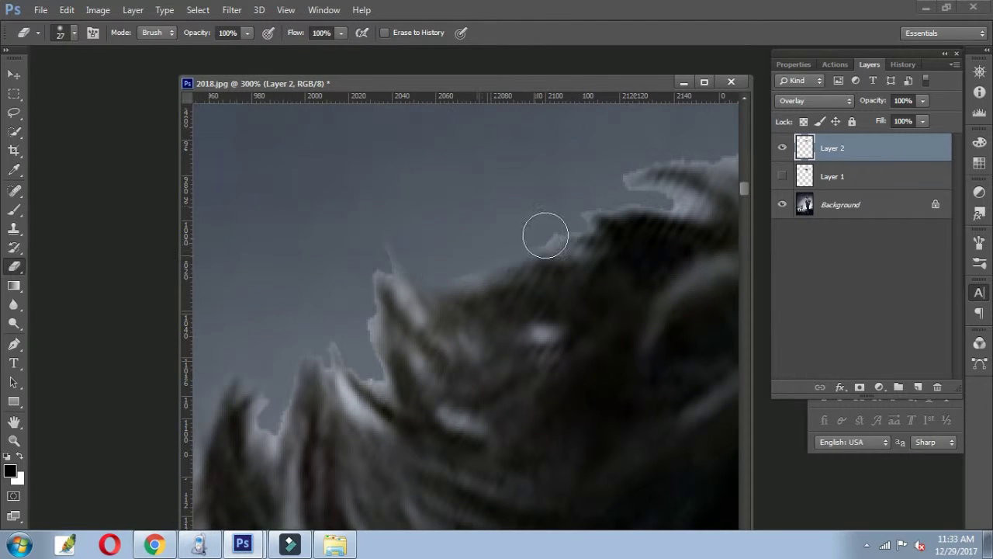
scroll(333, 285, down, 2)
scroll(333, 285, left, 2)
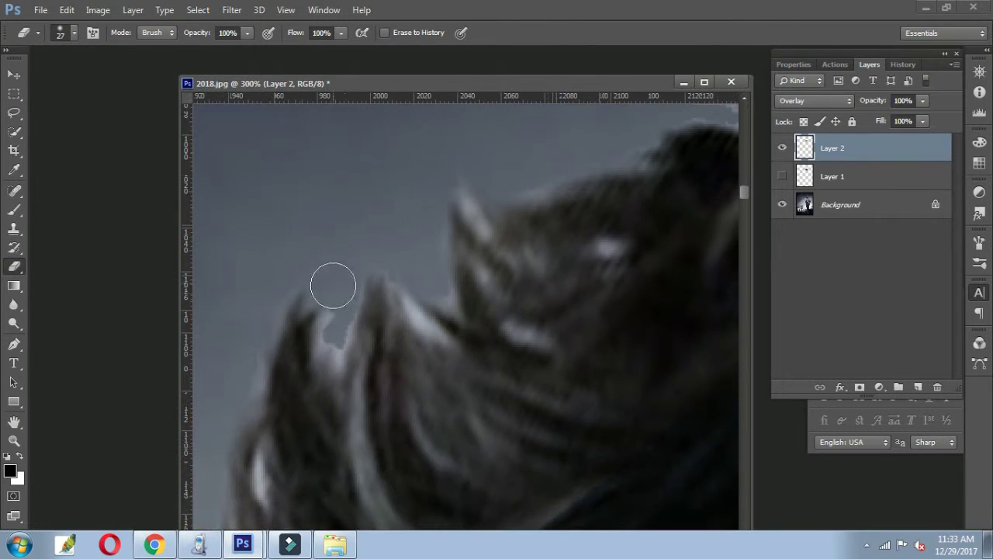
scroll(317, 321, up, 3)
scroll(365, 295, right, 3)
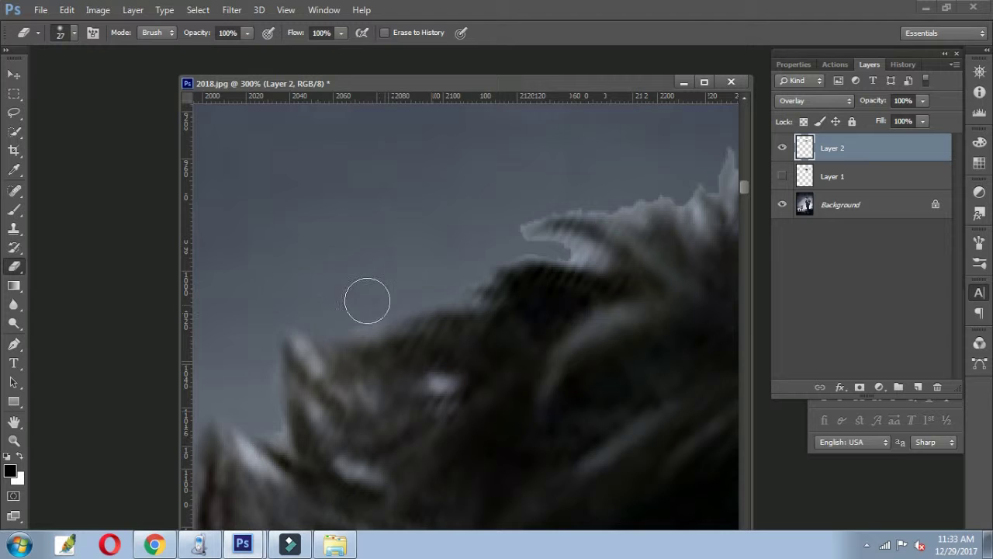
scroll(399, 288, right, 1)
scroll(400, 289, right, 2)
scroll(400, 288, up, 1)
Set the eraser to 20 px, clean the top hair edge, and view the whole man.
right_click(365, 266)
text(20)
key(Return)
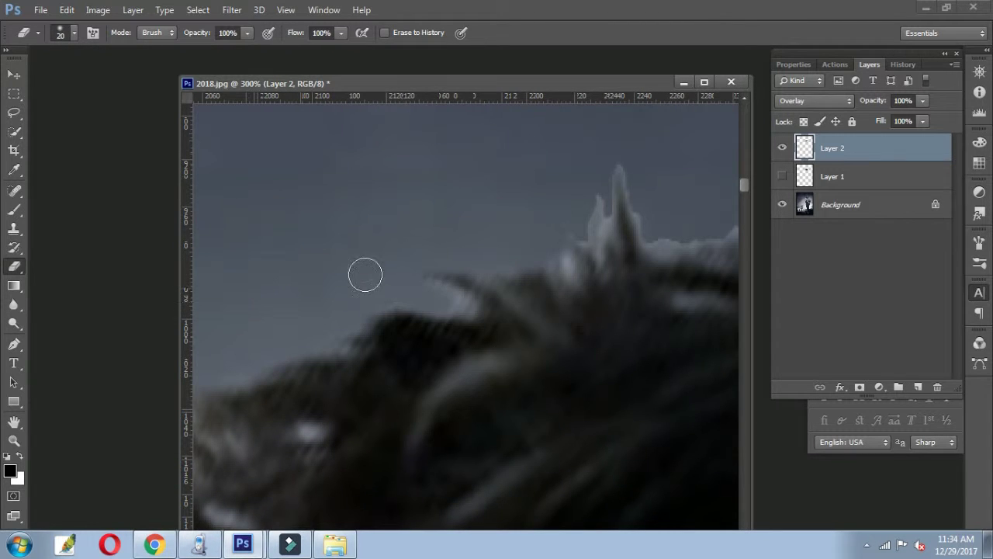
scroll(366, 275, right, 3)
scroll(388, 283, up, 2)
drag(532, 276, 410, 256)
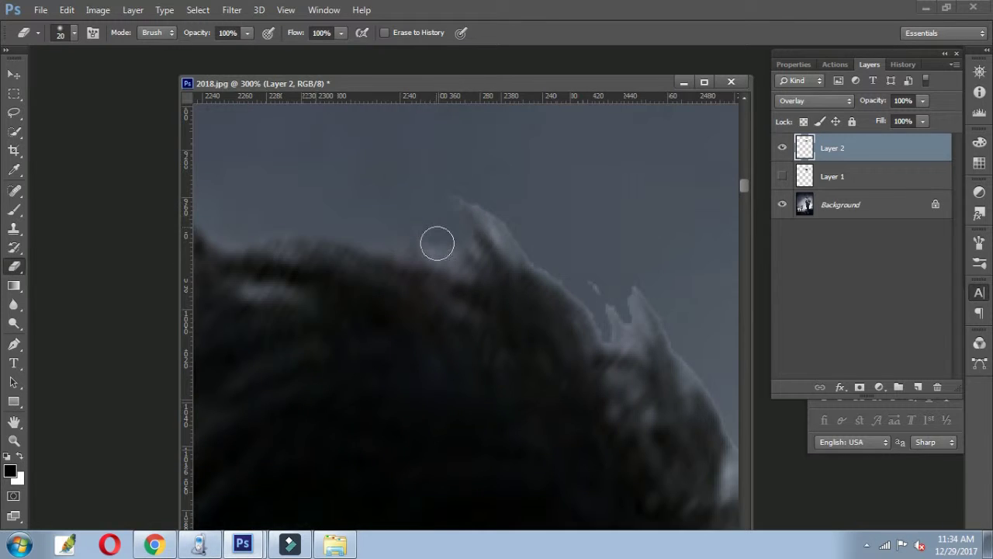
scroll(533, 256, down, 2)
scroll(471, 196, right, 3)
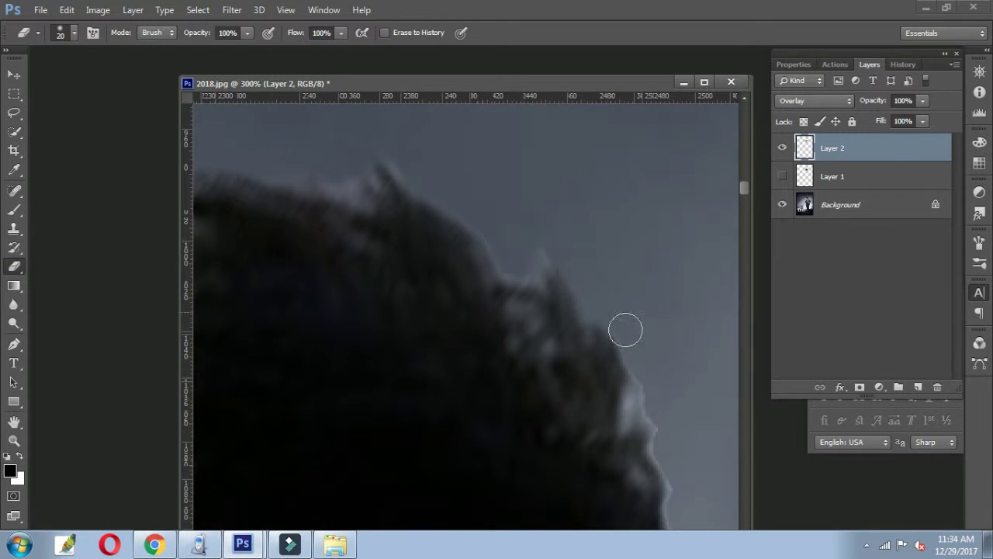
scroll(626, 329, down, 2)
scroll(552, 227, right, 2)
scroll(613, 380, down, 3)
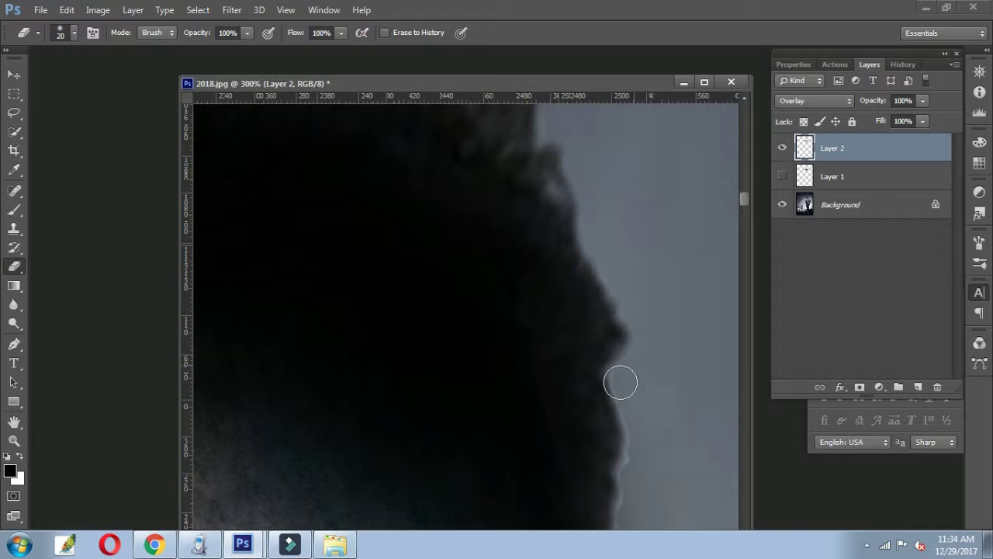
scroll(652, 326, down, 3)
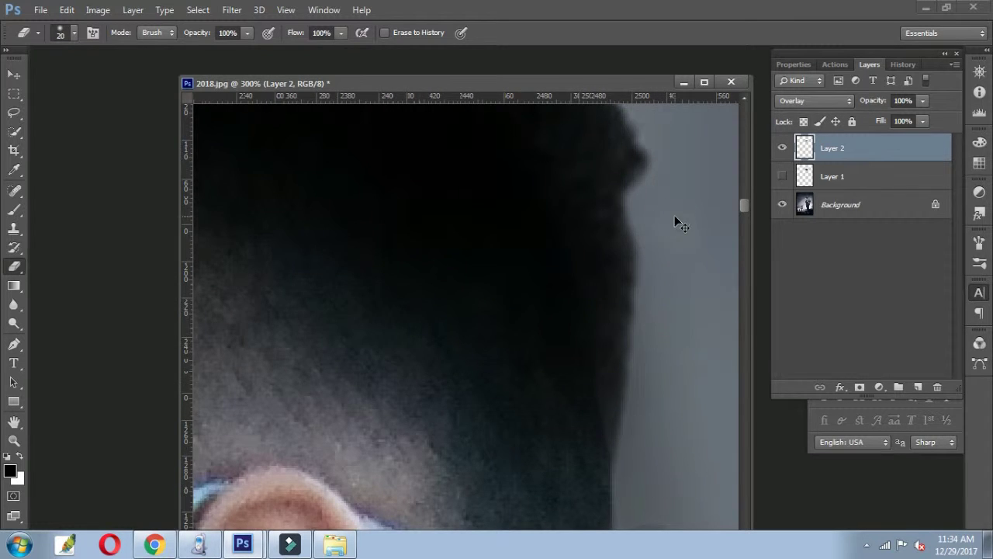
key(ctrl+0)
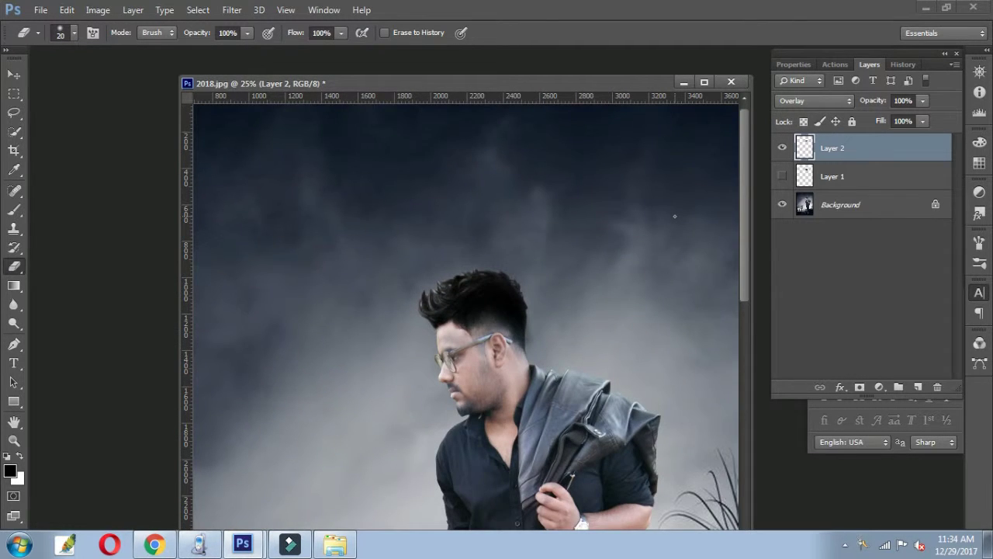
scroll(675, 217, up, 5)
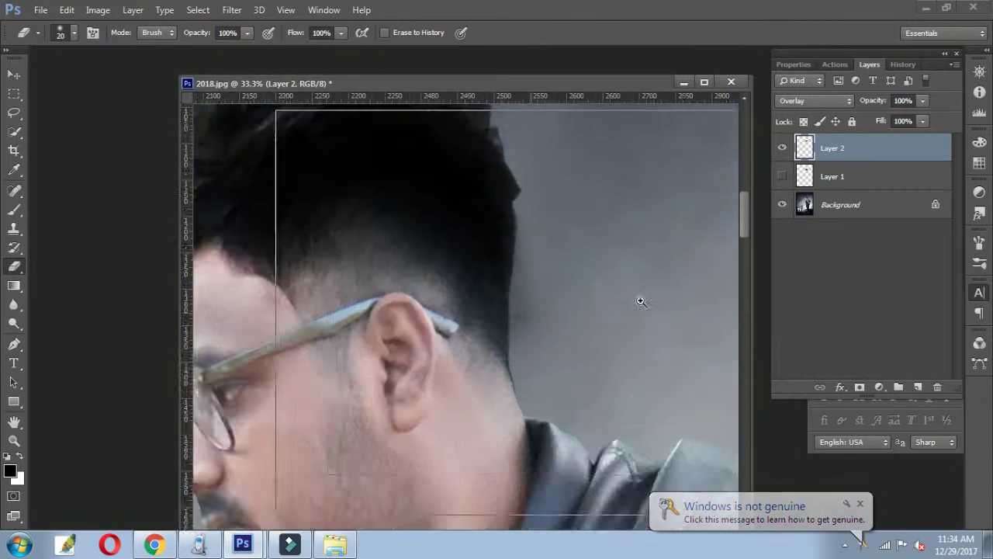
Make Background active with a 45 px brush at 100% opacity and flow.
click(14, 248)
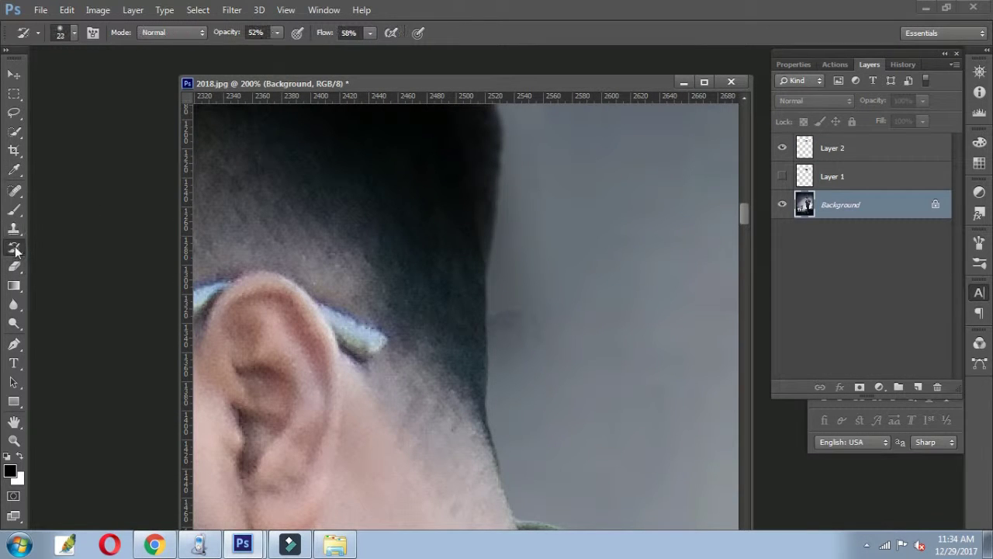
click(370, 32)
drag(374, 48, 409, 48)
right_click(530, 269)
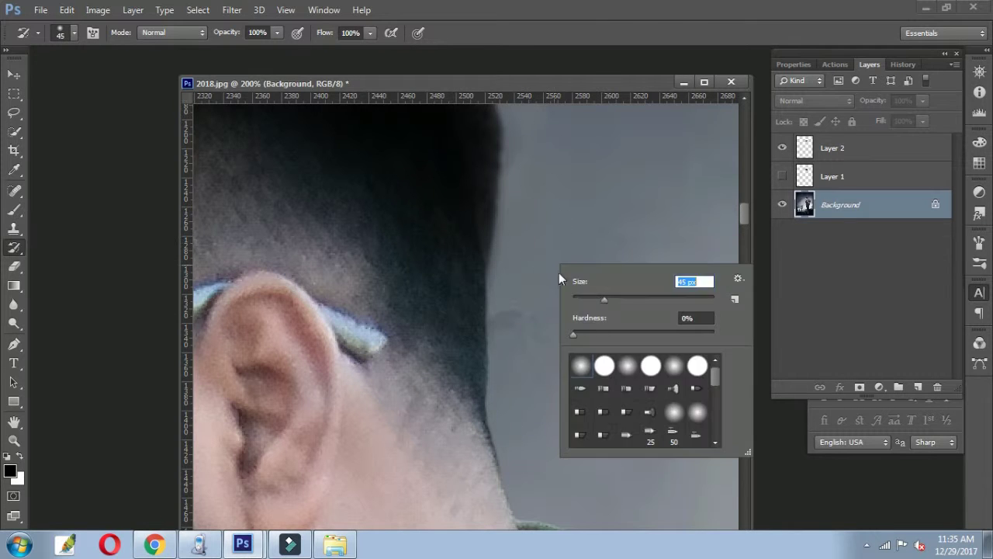
text(45)
key(Return)
key(ctrl+minus)
key(ctrl+minus)
key(ctrl+minus)
key(ctrl+minus)
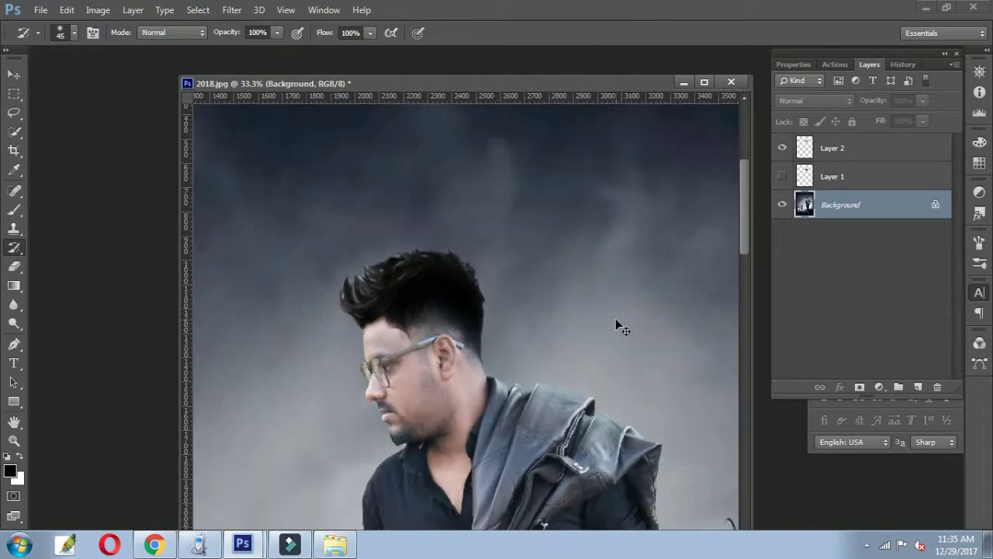
key(ctrl+minus)
key(m)
key(ctrl+1)
scroll(437, 297, up, 1)
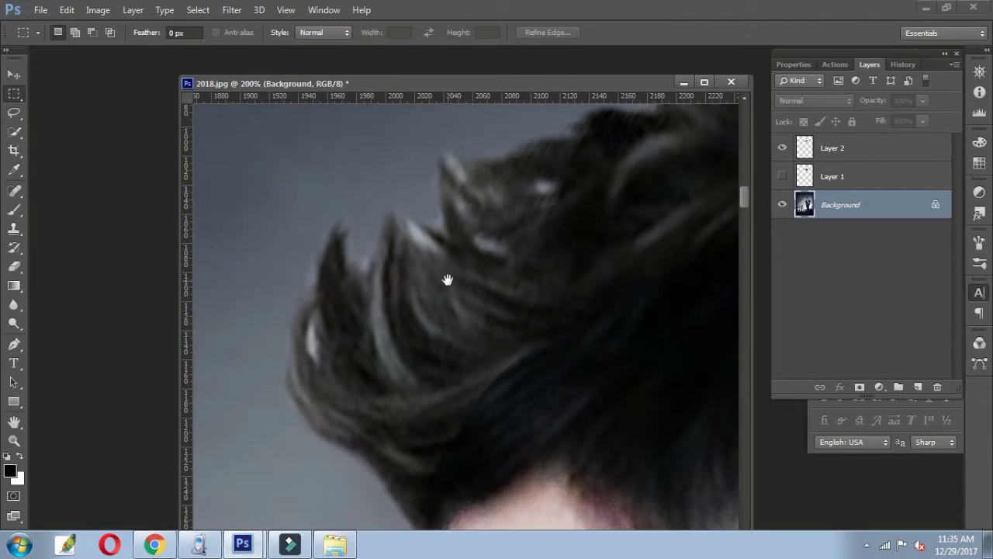
scroll(417, 354, down, 2)
scroll(417, 354, down, 1)
scroll(562, 181, up, 2)
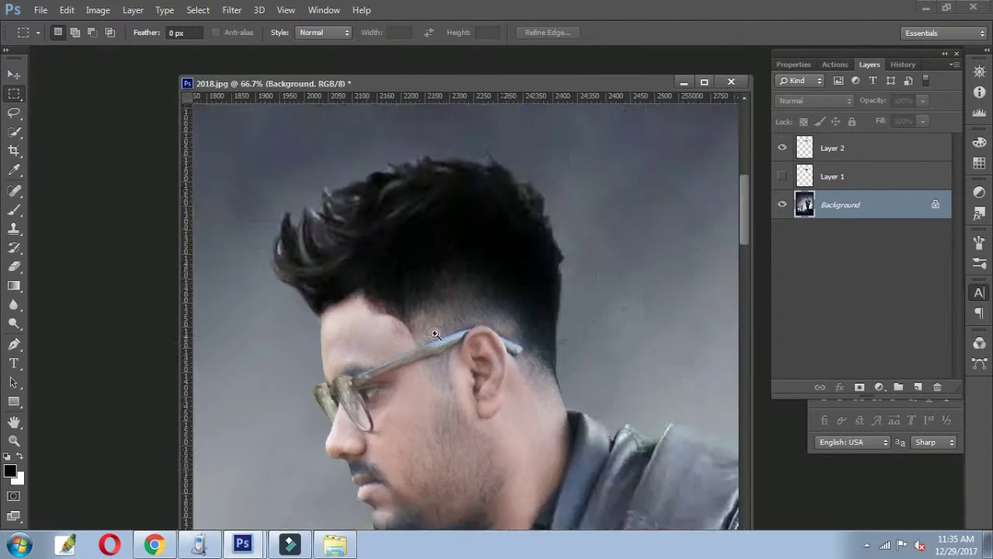
scroll(561, 181, up, 2)
Try a 38 px Clone Stamp on Layer 2's neck and dismiss the source-point error.
click(15, 228)
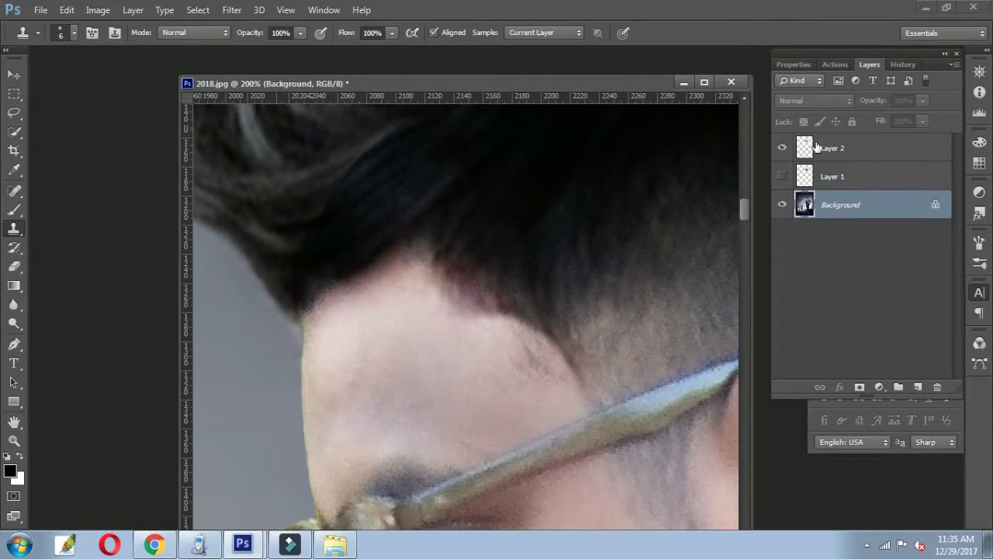
click(816, 147)
right_click(364, 317)
drag(405, 346, 419, 346)
click(482, 238)
key(Return)
click(381, 323)
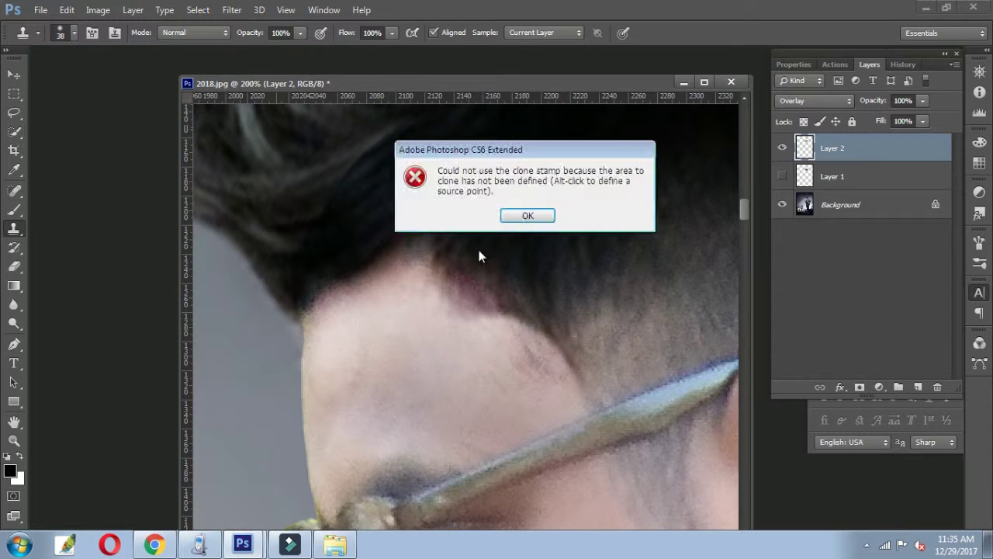
key(Return)
Erase the overlay tint from the neck below the hairline with a 35 px Eraser.
key(e)
right_click(322, 333)
key(Return)
mouse_move(468, 330)
mouse_down()
mouse_move(559, 408)
mouse_move(315, 395)
mouse_up()
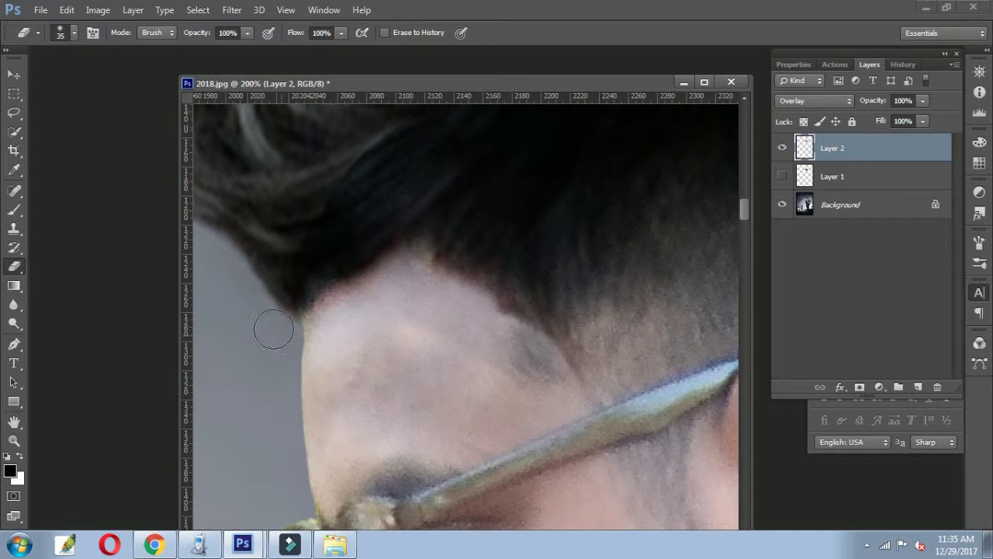
Move to the temple area and enlarge the eraser to 77 px.
scroll(388, 310, down, 3)
scroll(342, 326, right, 5)
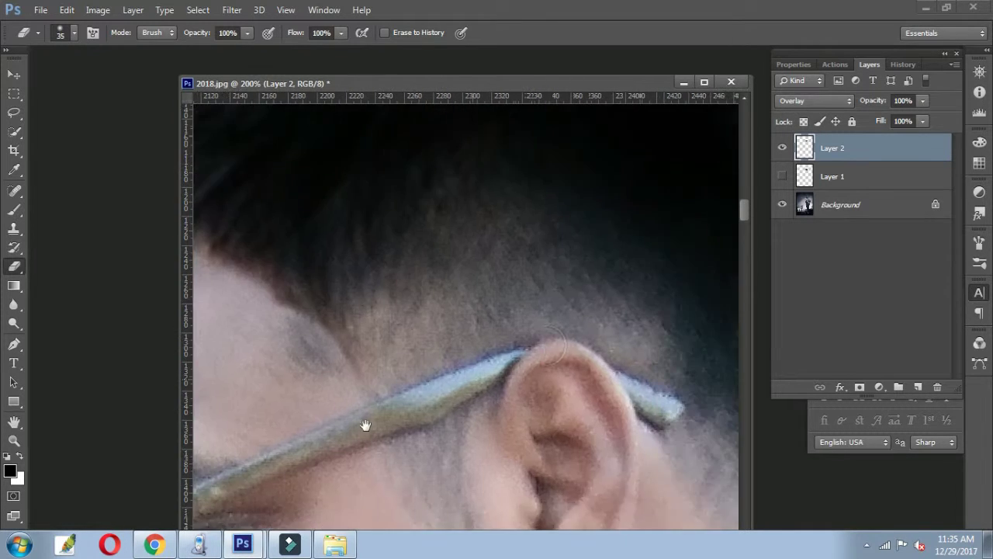
scroll(395, 381, right, 3)
scroll(419, 357, down, 3)
scroll(458, 380, up, 2)
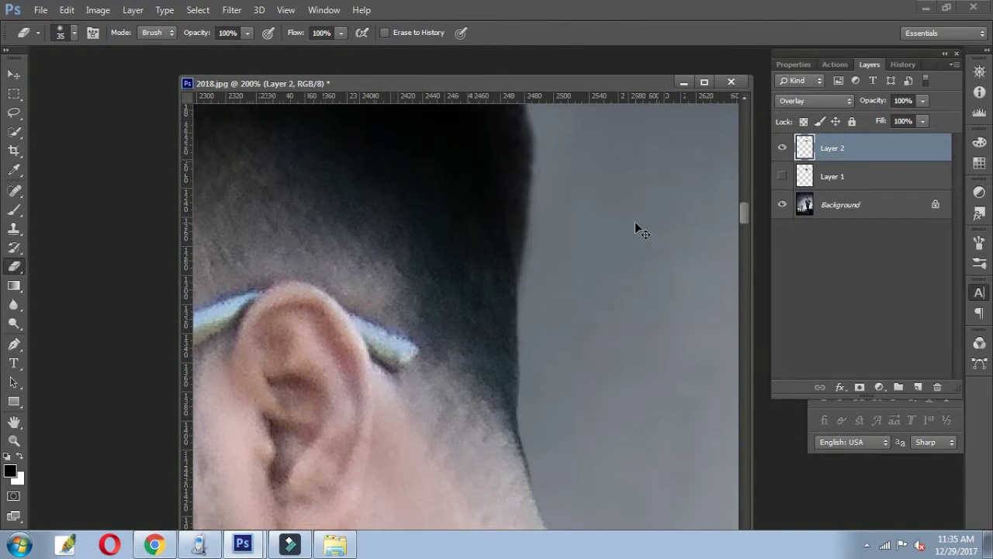
scroll(635, 221, down, 5)
scroll(605, 237, up, 1)
scroll(483, 291, up, 2)
scroll(515, 368, up, 1)
right_click(514, 368)
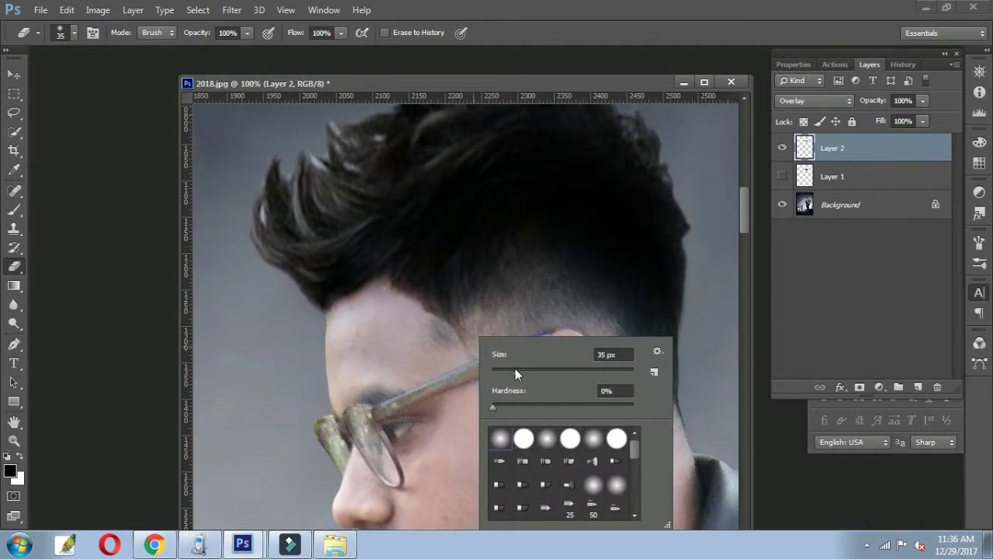
drag(514, 368, 526, 369)
key(Return)
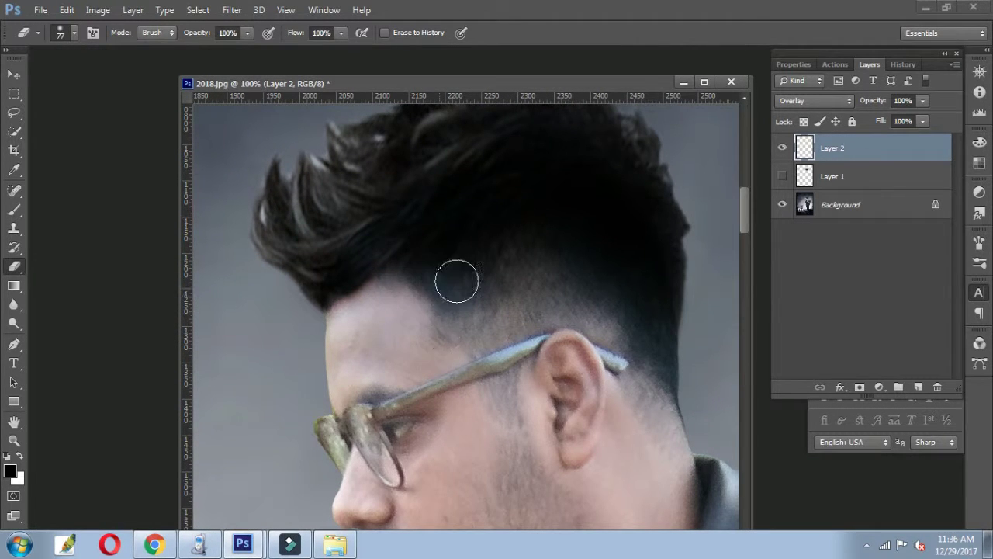
Use the History panel to revert to the first erase step.
scroll(535, 268, down, 2)
scroll(578, 250, down, 1)
click(902, 65)
click(824, 186)
scroll(836, 149, up, 5)
click(824, 109)
scroll(481, 325, up, 4)
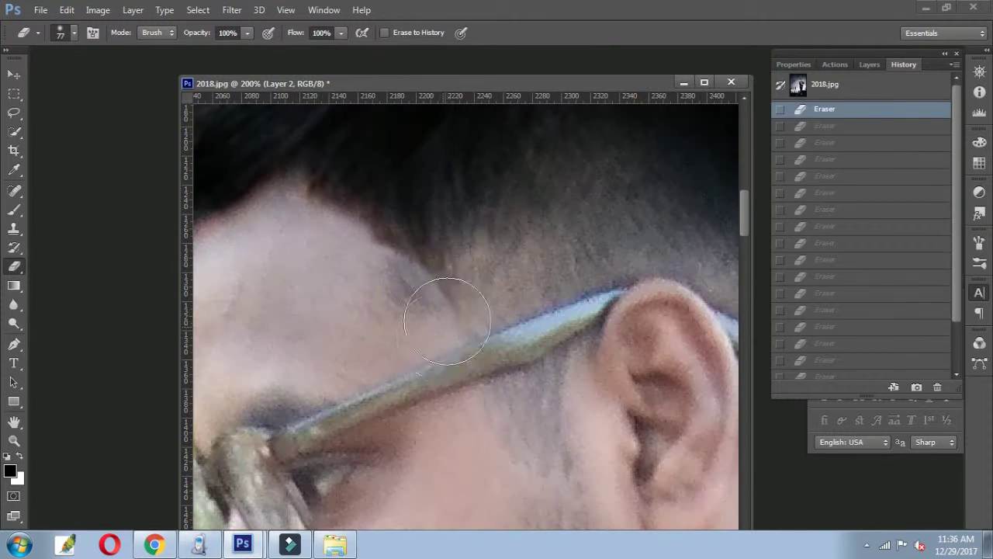
Erase the hair overlay spilling over the temple and around the ear.
click(427, 310)
mouse_move(427, 310)
mouse_down()
mouse_move(306, 243)
mouse_move(472, 246)
mouse_up()
scroll(472, 246, down, 3)
click(514, 275)
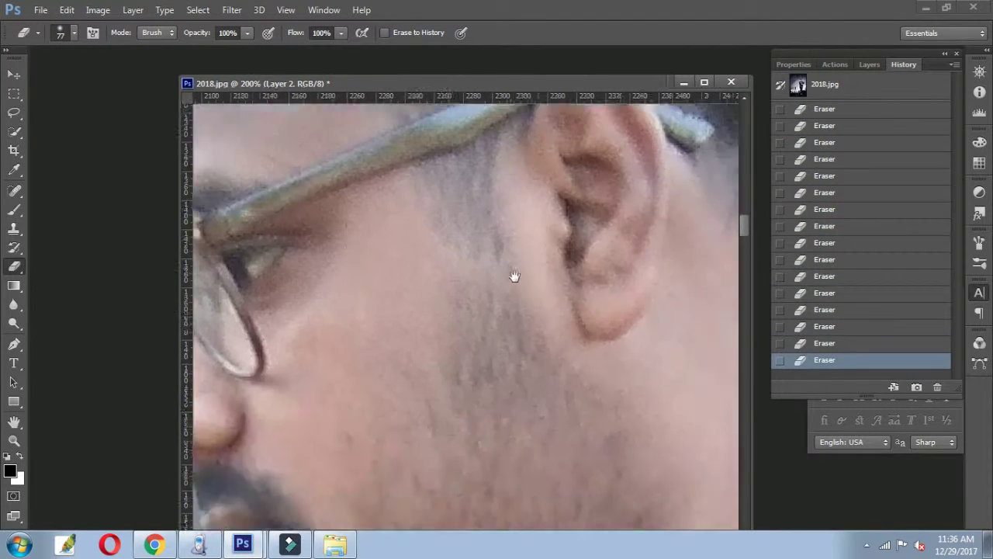
scroll(416, 406, down, 2)
scroll(416, 408, down, 3)
scroll(561, 294, up, 4)
click(527, 303)
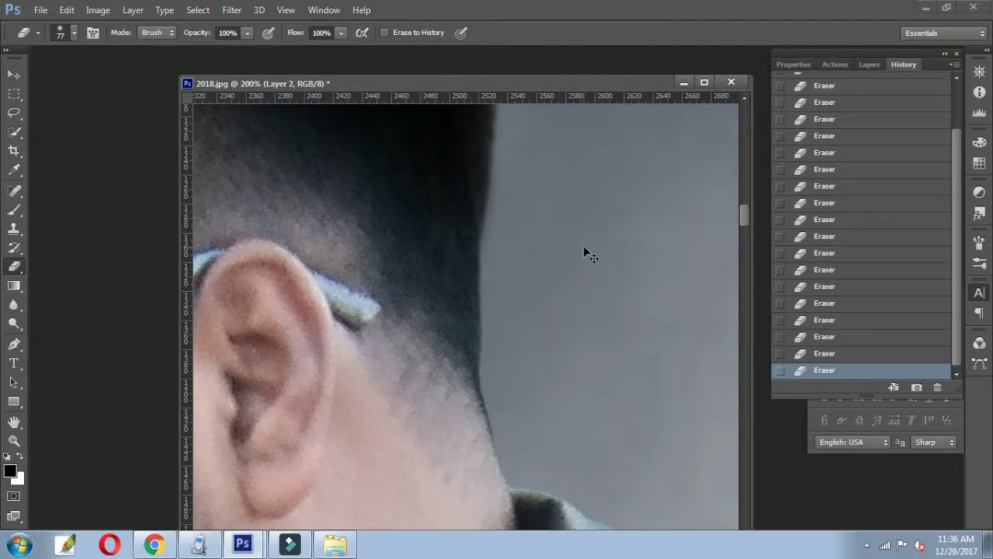
scroll(587, 251, down, 5)
scroll(587, 251, down, 2)
scroll(322, 226, up, 4)
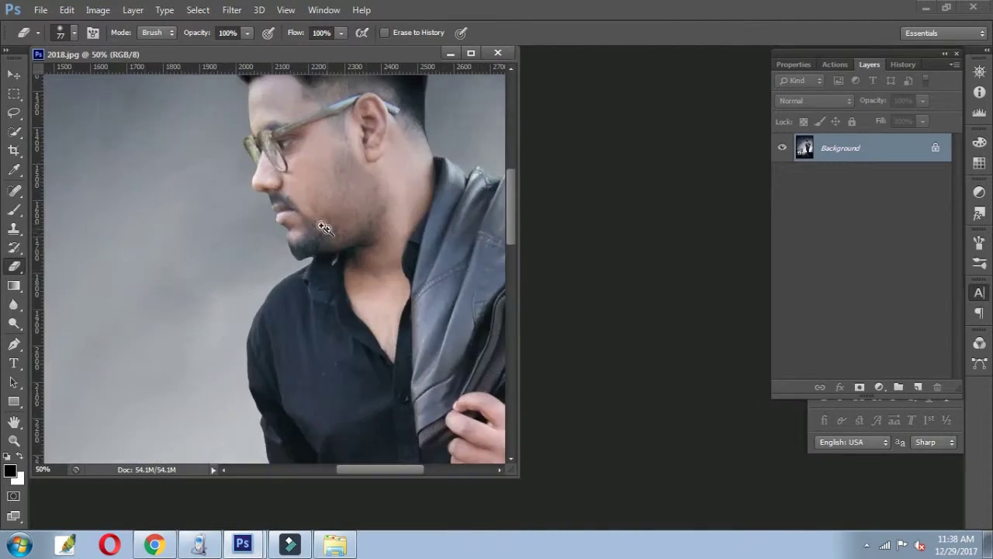
scroll(267, 307, up, 3)
Switch to the Clone Stamp with a 6 px brush.
key(s)
right_click(283, 250)
drag(310, 282, 297, 287)
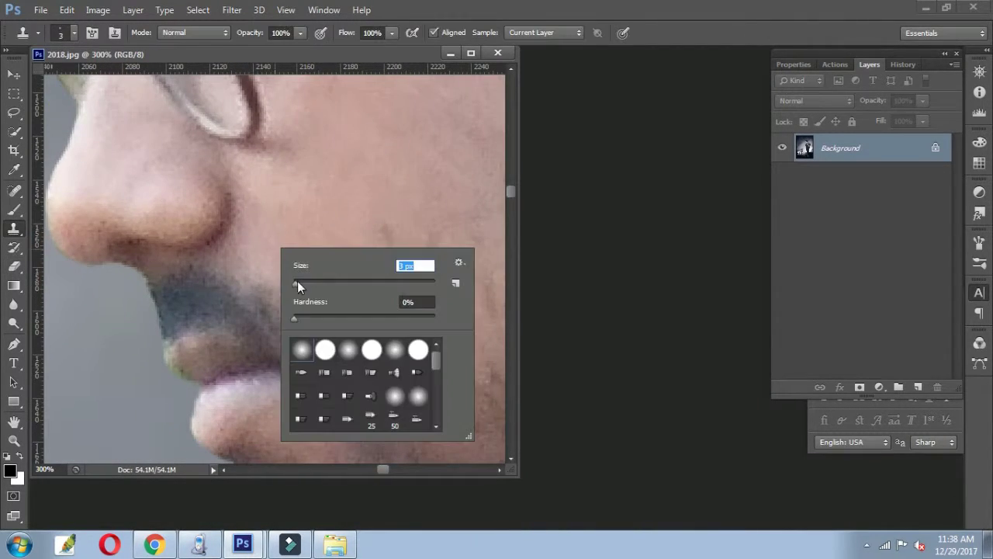
text(6)
key(Return)
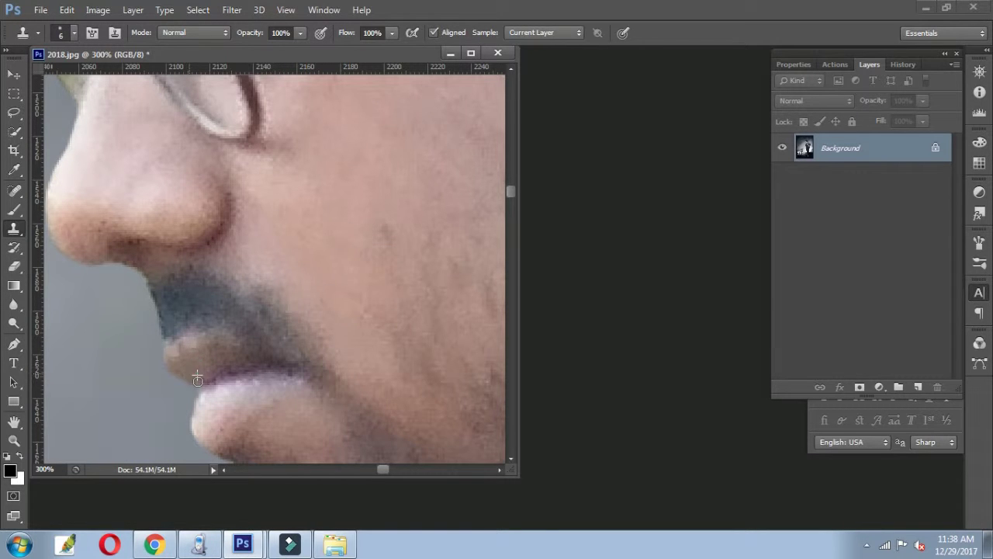
scroll(256, 304, down, 2)
scroll(273, 308, down, 2)
Paint soft skin tone over the neck under the jaw with a 47 px brush.
scroll(377, 272, up, 1)
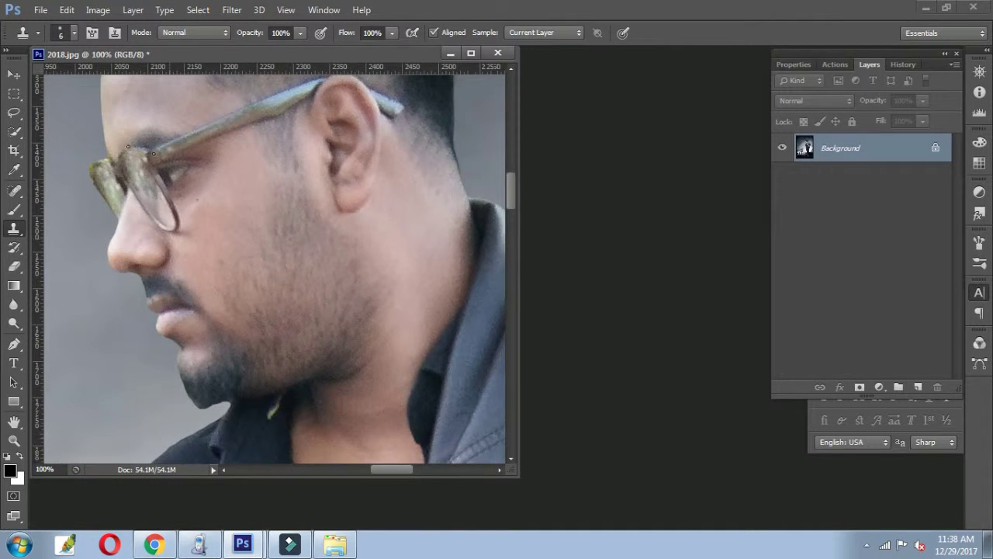
key(b)
scroll(361, 409, down, 2)
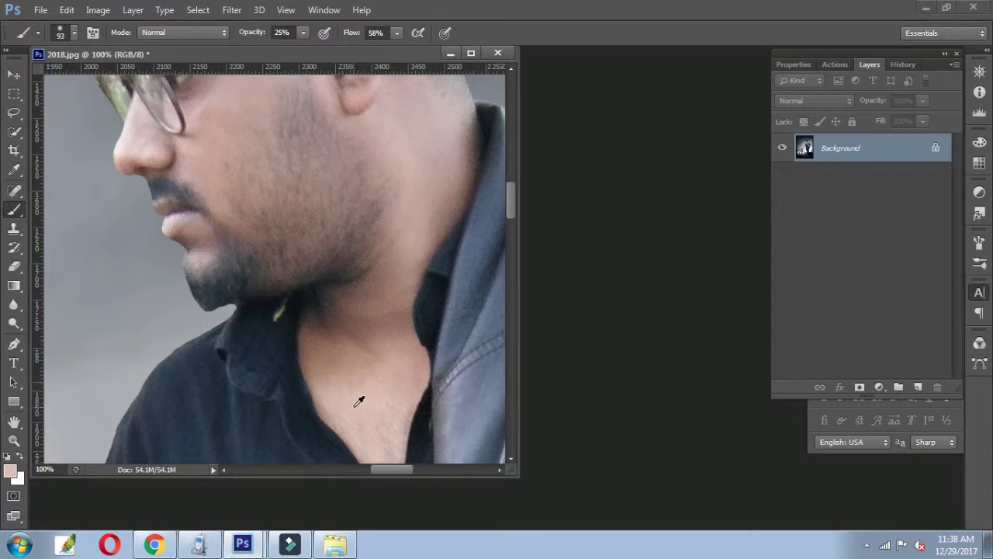
scroll(358, 401, down, 1)
right_click(355, 333)
text(47)
key(Return)
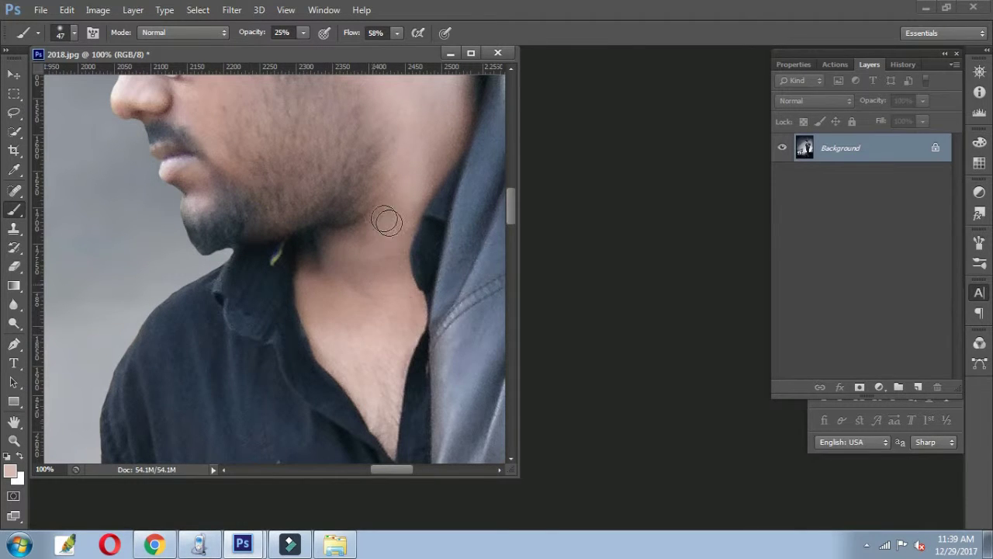
scroll(386, 221, up, 2)
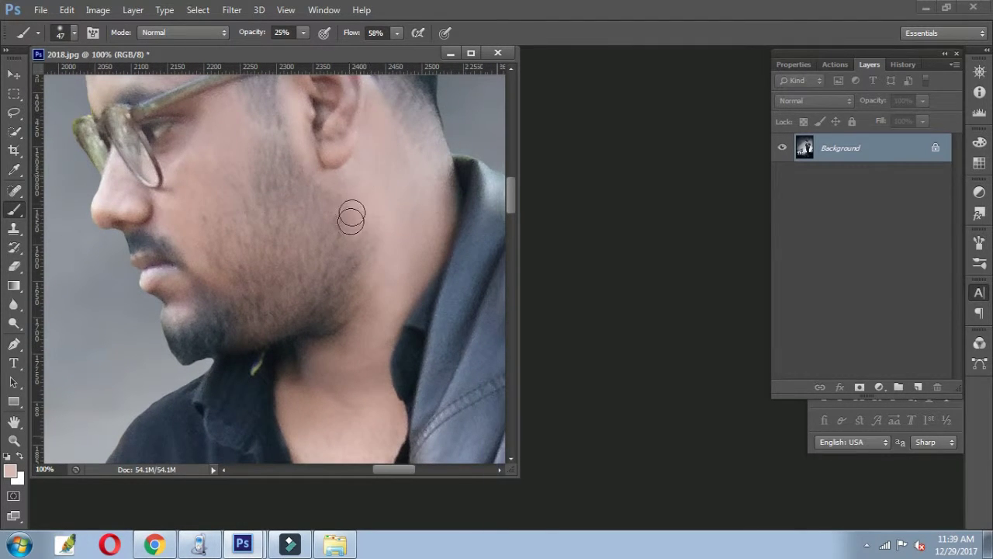
drag(329, 321, 370, 382)
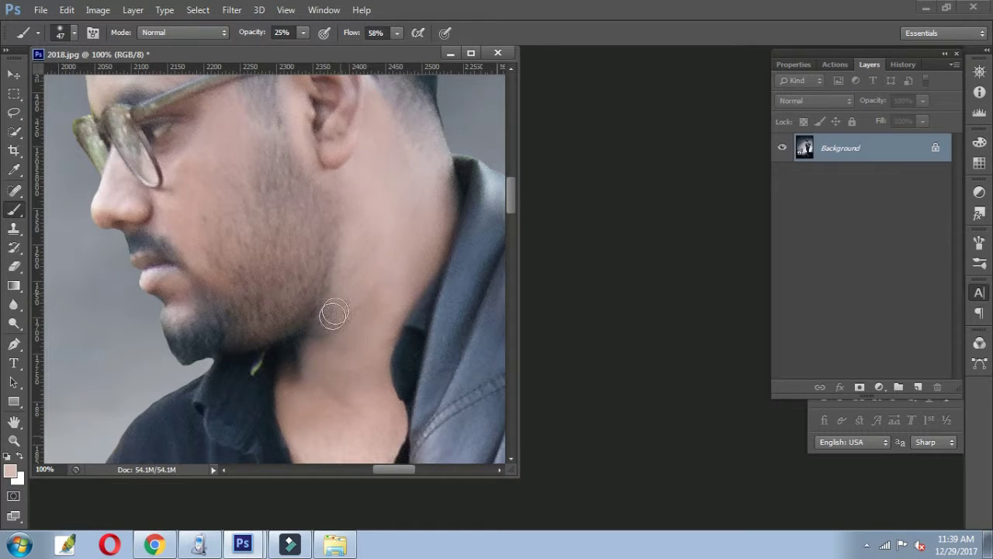
Paint a stroke up the side of the face, then zoom in on the cheek and mouth.
scroll(379, 255, up, 3)
scroll(350, 263, left, 1)
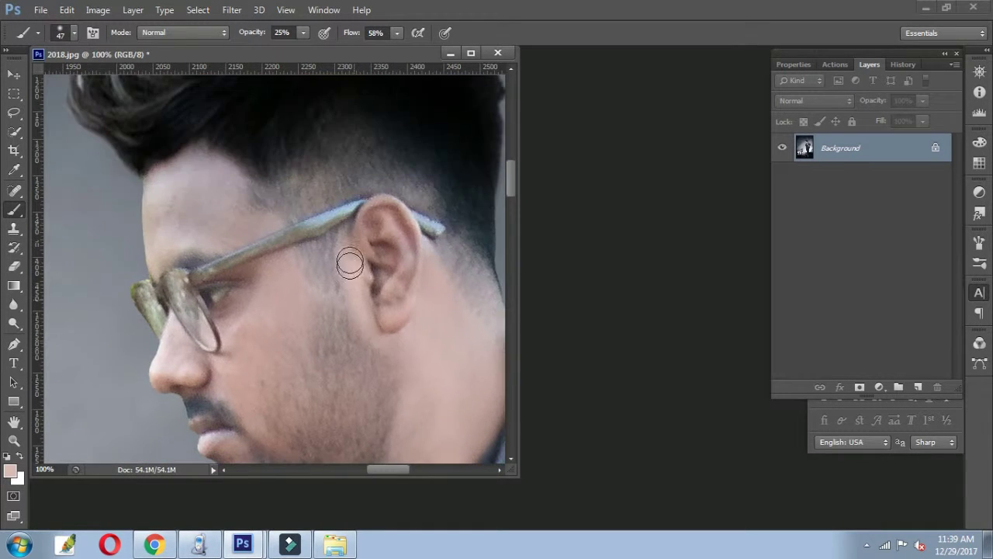
scroll(412, 363, down, 2)
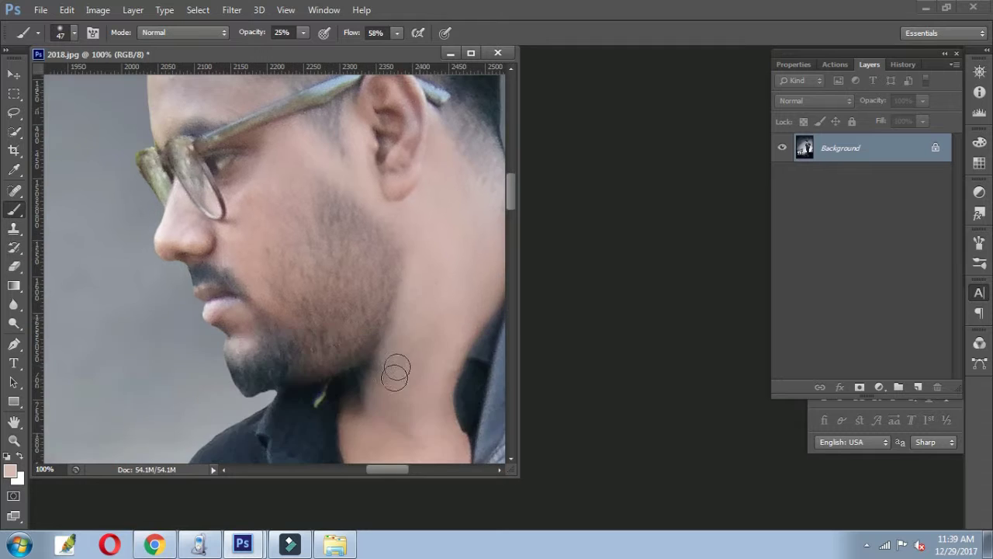
scroll(380, 326, up, 2)
scroll(365, 295, right, 1)
drag(343, 266, 345, 180)
scroll(341, 240, left, 2)
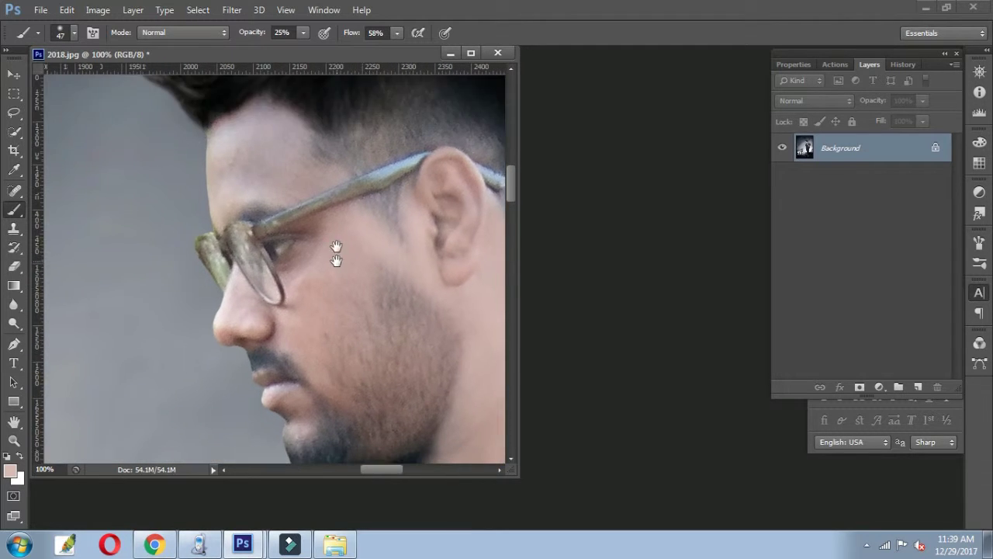
scroll(314, 186, down, 1)
right_click(332, 246)
click(300, 277)
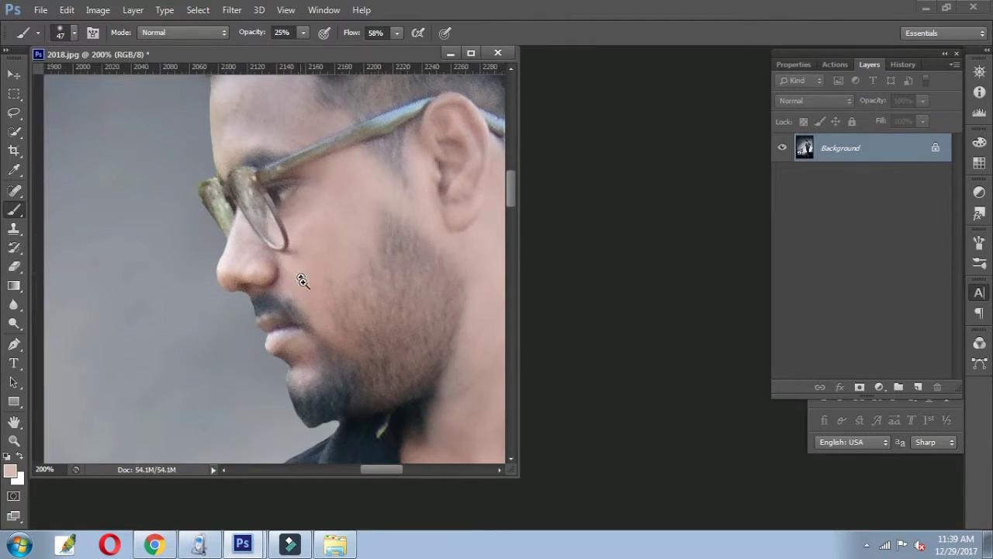
scroll(311, 302, up, 1)
scroll(302, 279, up, 2)
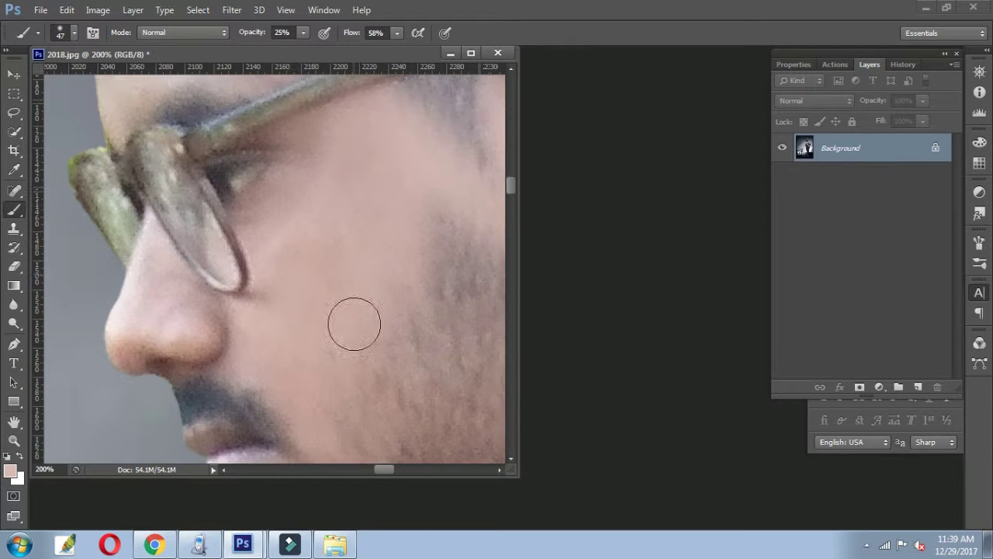
scroll(295, 194, left, 2)
scroll(295, 194, down, 1)
Shrink the brush slightly, then enlarge it to 135 px with the lower face in view.
key(bracketleft)
scroll(322, 233, down, 1)
scroll(326, 195, down, 3)
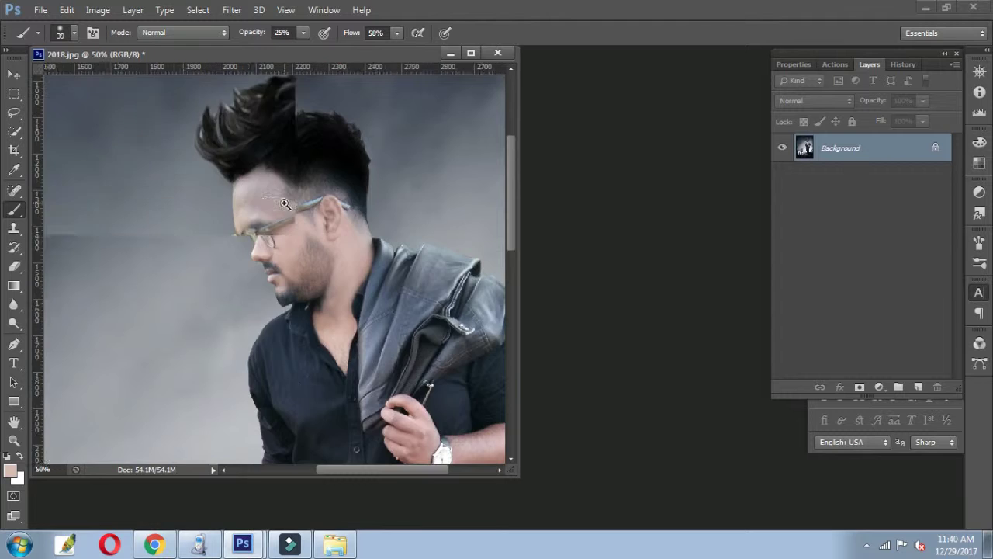
scroll(233, 225, up, 5)
scroll(357, 221, up, 3)
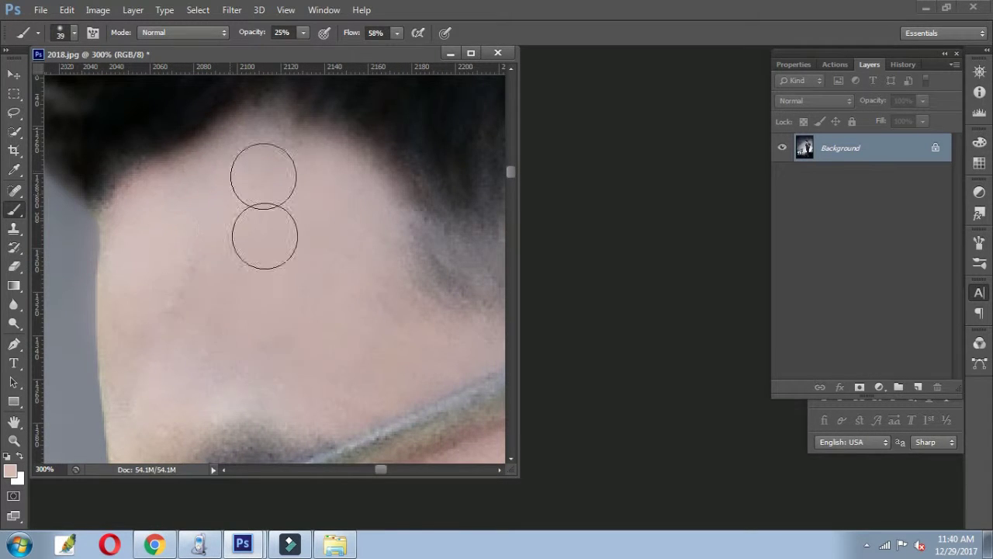
scroll(183, 295, down, 3)
scroll(310, 205, down, 1)
scroll(295, 178, down, 4)
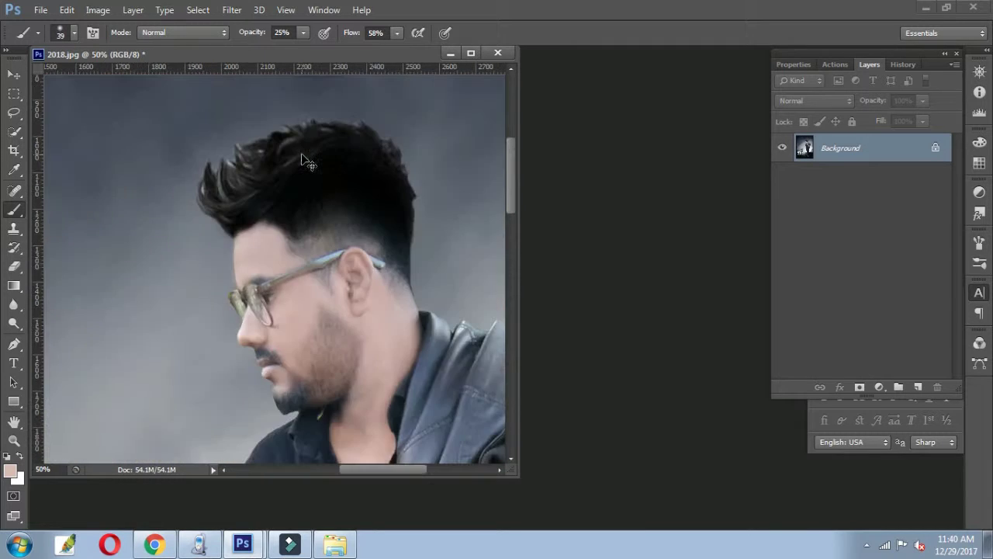
scroll(298, 183, down, 3)
scroll(304, 186, up, 1)
scroll(304, 186, up, 4)
right_click(337, 229)
drag(403, 263, 437, 264)
key(Return)
drag(279, 132, 256, 184)
scroll(241, 184, up, 3)
scroll(323, 266, up, 2)
Reduce the brush to 12 px for fine work on the temple and hairline patches.
right_click(324, 266)
drag(422, 301, 380, 301)
key(Return)
scroll(266, 145, down, 2)
scroll(277, 287, down, 2)
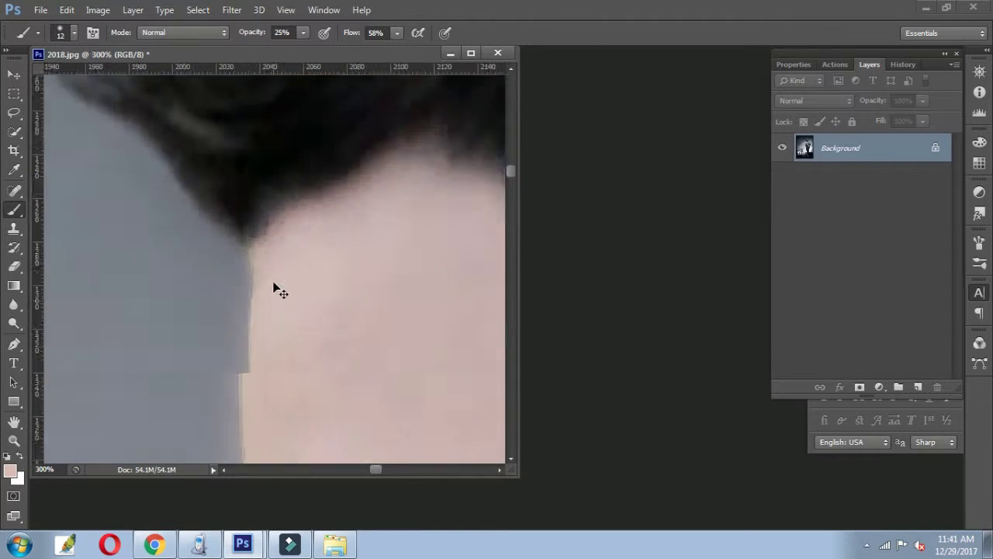
scroll(333, 284, down, 2)
scroll(218, 273, up, 3)
right_click(218, 273)
key(Return)
scroll(288, 244, down, 5)
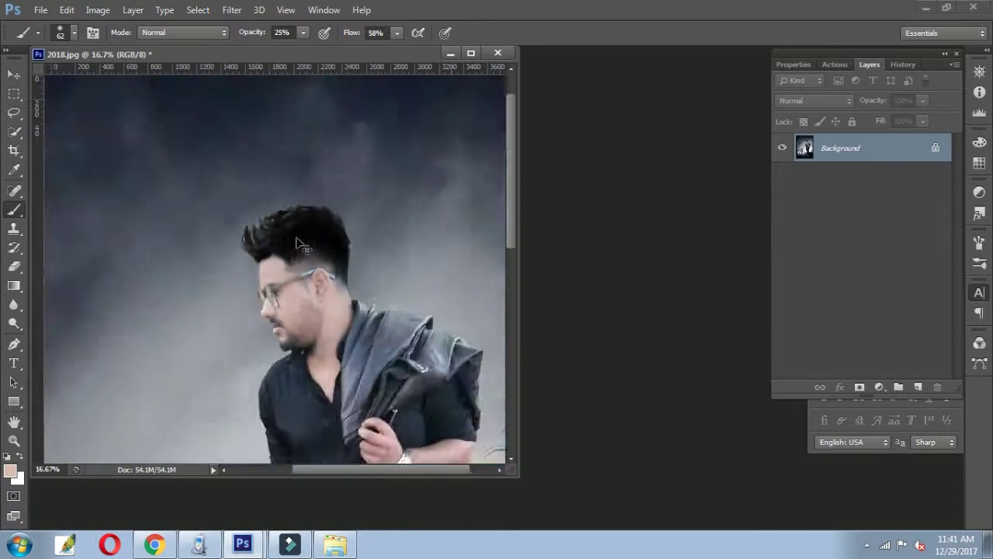
scroll(347, 341, down, 2)
Paint skin tone over the arm edge, lower arm, hand, elbow and forearm.
scroll(347, 341, up, 4)
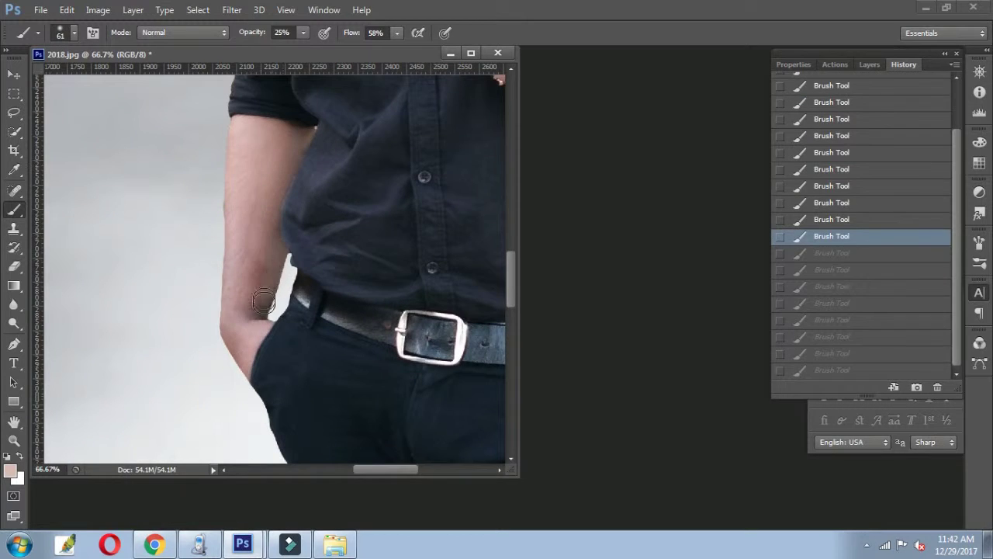
drag(247, 326, 243, 311)
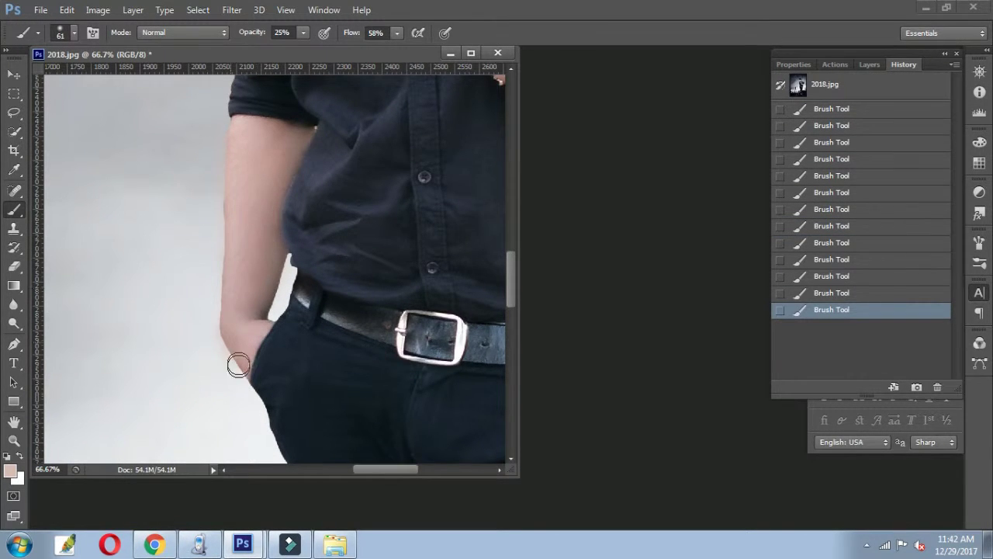
drag(238, 364, 232, 251)
drag(231, 251, 407, 329)
scroll(261, 275, up, 1)
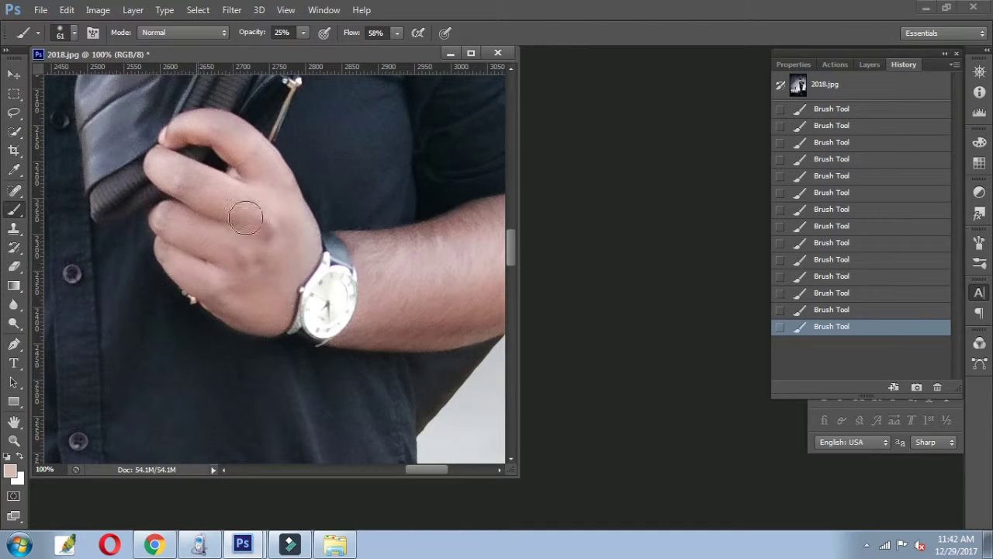
click(237, 327)
scroll(262, 317, right, 3)
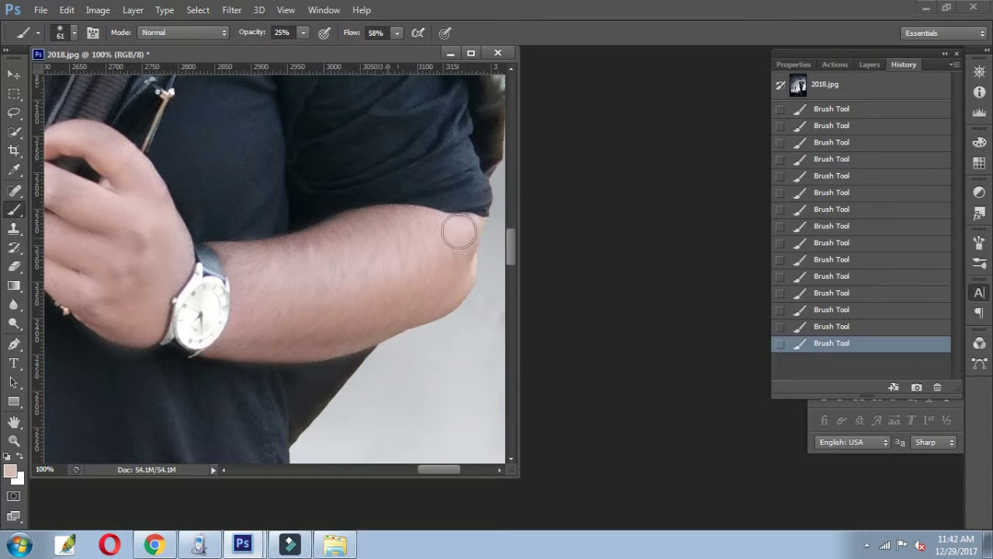
drag(459, 231, 438, 276)
mouse_move(345, 341)
mouse_down()
mouse_move(233, 349)
mouse_move(195, 381)
mouse_up()
scroll(195, 381, up, 2)
Restore the original pixels along the arm with the History Brush.
key(y)
right_click(242, 284)
click(212, 292)
mouse_move(212, 292)
mouse_down()
mouse_move(248, 275)
mouse_move(273, 331)
mouse_move(326, 261)
mouse_move(391, 271)
mouse_move(319, 122)
mouse_move(333, 266)
mouse_move(351, 274)
mouse_move(332, 245)
mouse_move(182, 362)
mouse_up()
scroll(217, 326, down, 5)
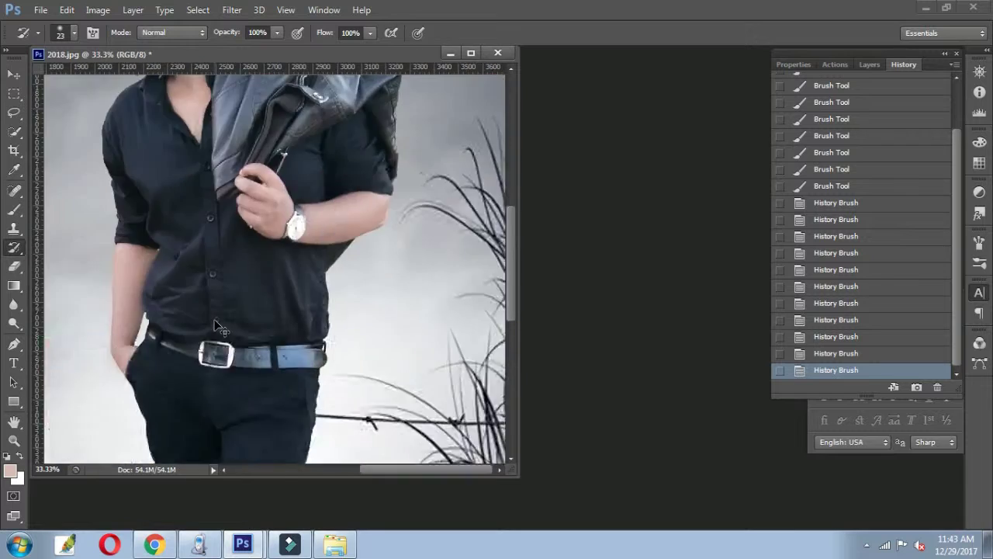
scroll(346, 355, up, 3)
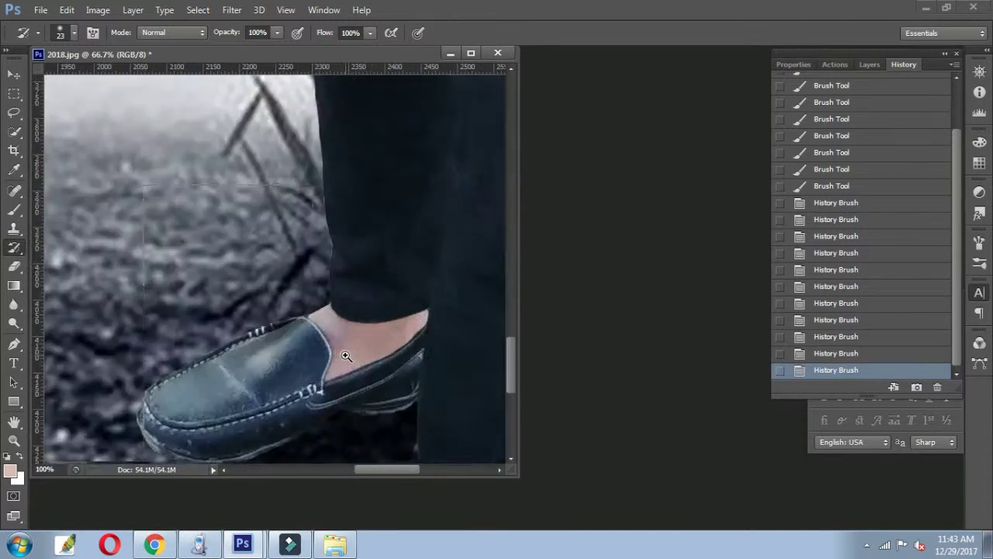
scroll(346, 355, up, 2)
Paint the ankle above the shoe, then the neckline and hairline at 11 px, and fit the poster in view.
key(b)
mouse_move(339, 348)
mouse_down()
mouse_move(320, 308)
mouse_move(410, 231)
mouse_up()
scroll(314, 287, right, 3)
scroll(217, 266, right, 5)
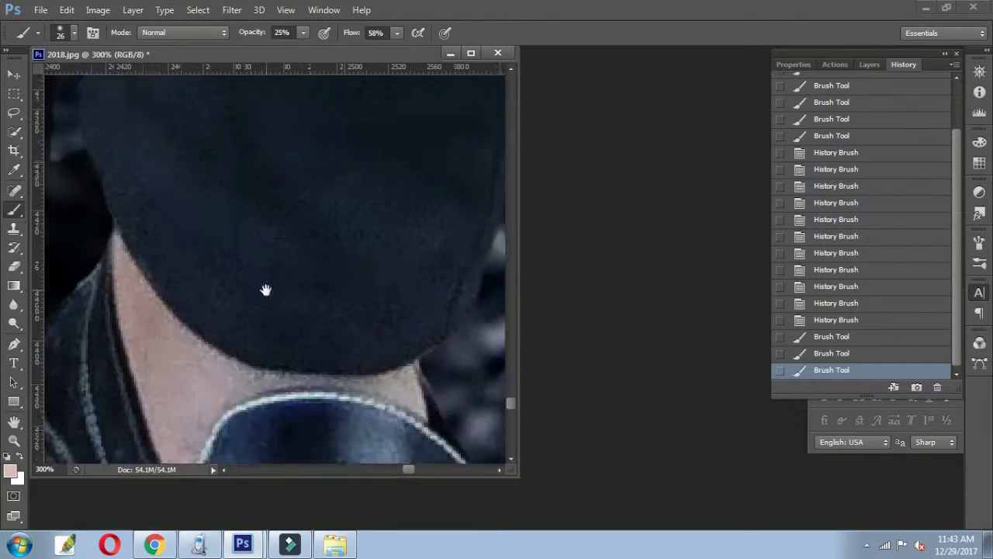
right_click(188, 277)
key(Return)
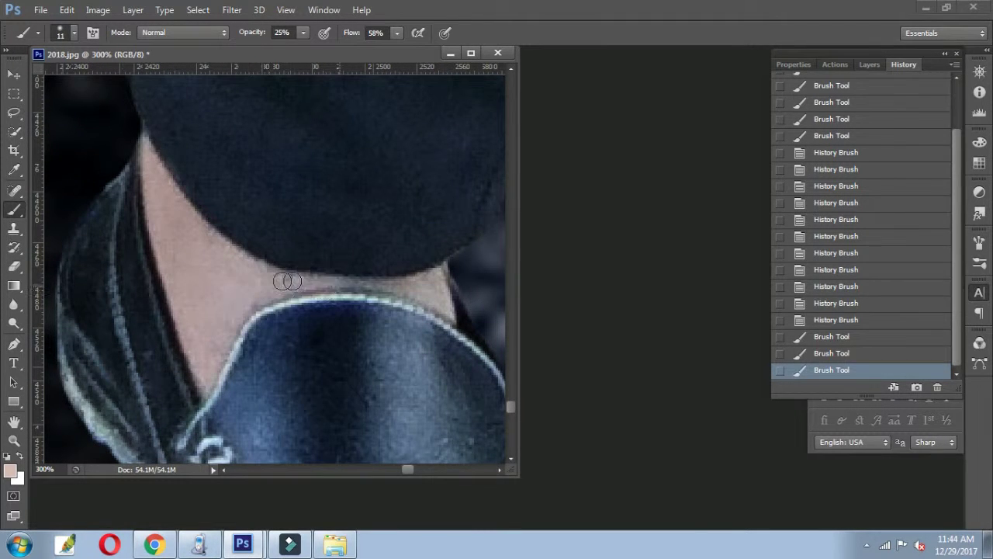
drag(287, 281, 259, 276)
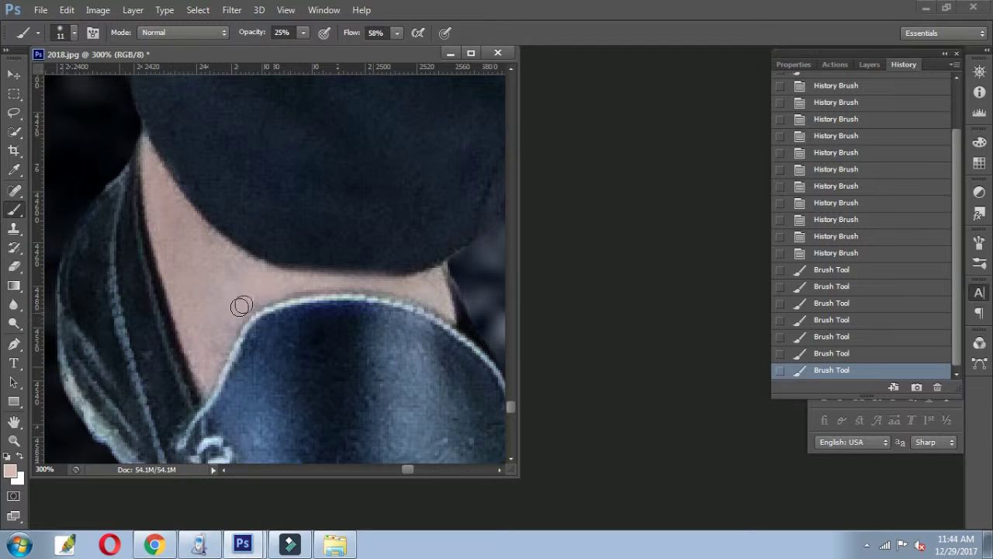
drag(184, 334, 193, 382)
key(ctrl+0)
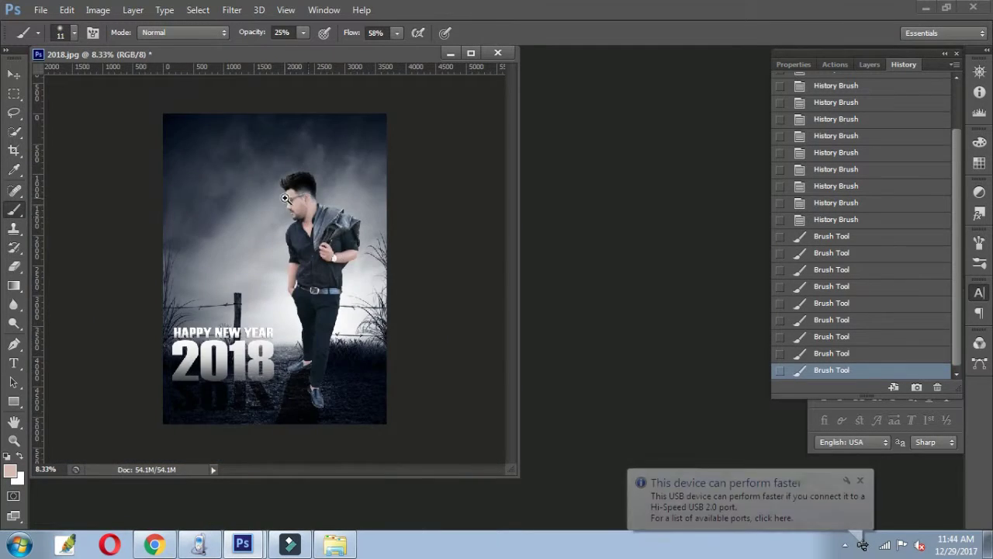
Set the brush to 52 px and paint over the hairline to blend it.
scroll(325, 171, up, 5)
scroll(325, 171, up, 2)
scroll(366, 187, up, 1)
scroll(277, 243, up, 1)
right_click(284, 215)
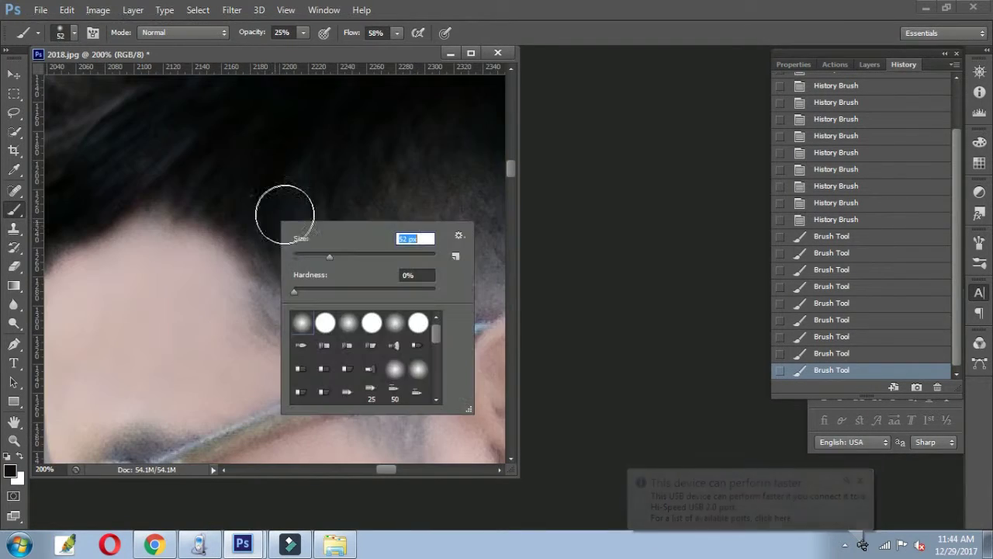
key(Return)
click(287, 303)
drag(287, 303, 330, 208)
Compare the hair above the ear before and after the strokes, keeping the latest strokes.
scroll(318, 221, right, 5)
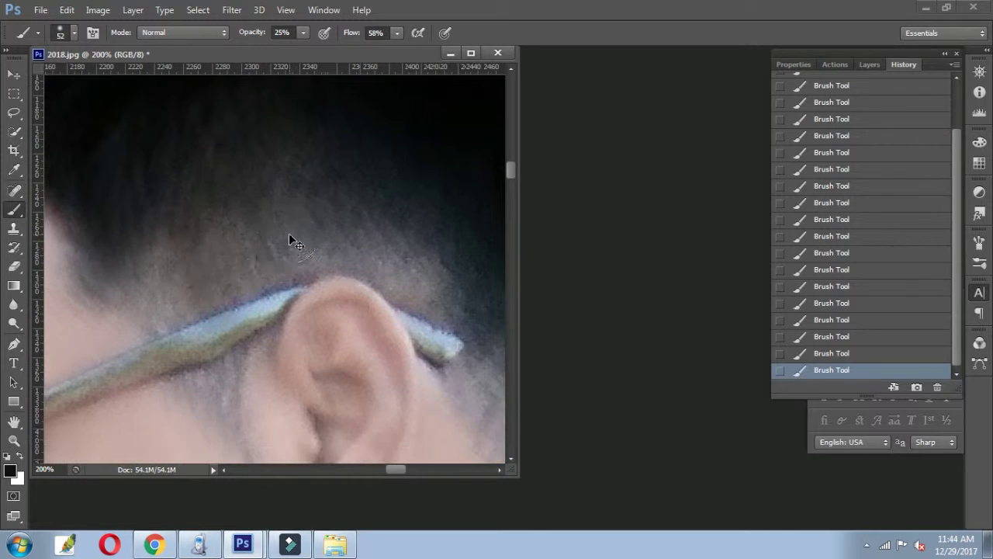
scroll(289, 233, down, 3)
drag(263, 276, 252, 333)
key(ctrl+alt+z)
key(ctrl+alt+z)
key(ctrl+alt+z)
key(shift+ctrl+z)
key(shift+ctrl+z)
key(shift+ctrl+z)
scroll(277, 262, up, 2)
scroll(256, 310, up, 1)
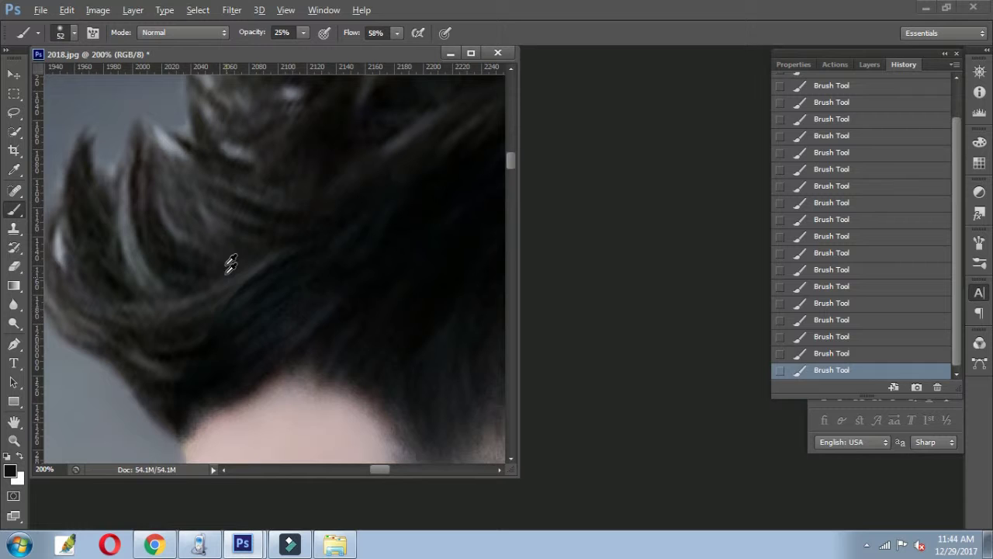
scroll(388, 303, down, 2)
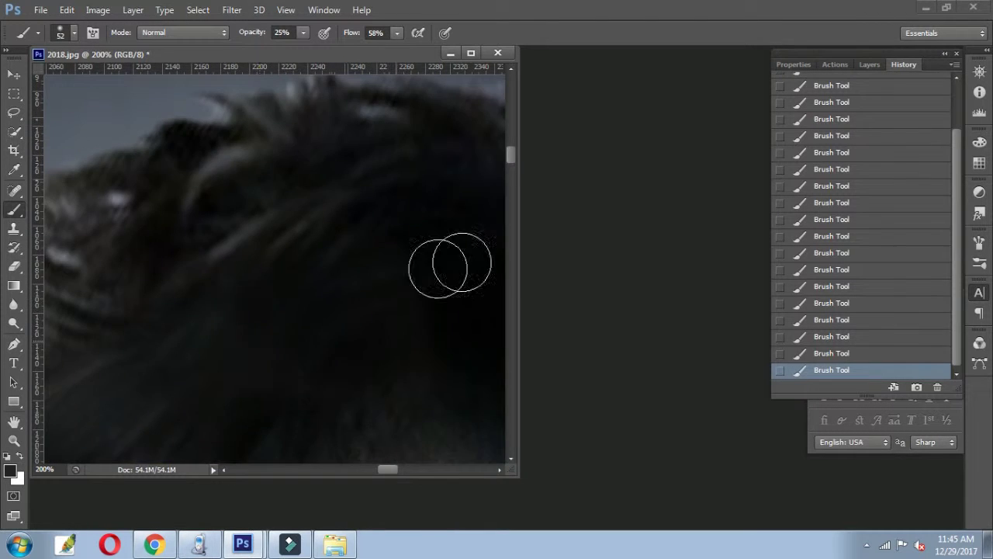
scroll(262, 349, down, 2)
scroll(329, 160, down, 2)
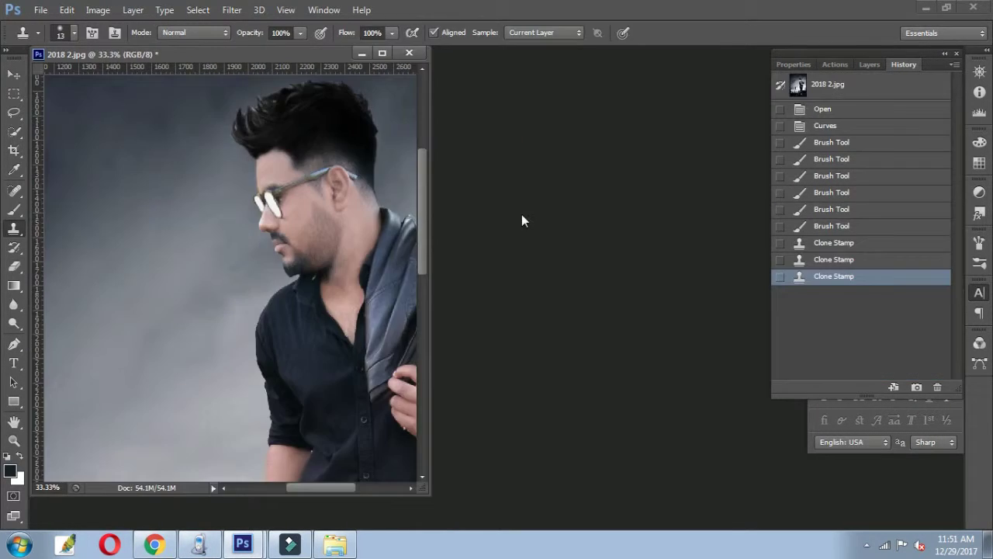
Open homepage.jpg from the images folder and zoom into its teal sky.
key(ctrl+o)
click(161, 41)
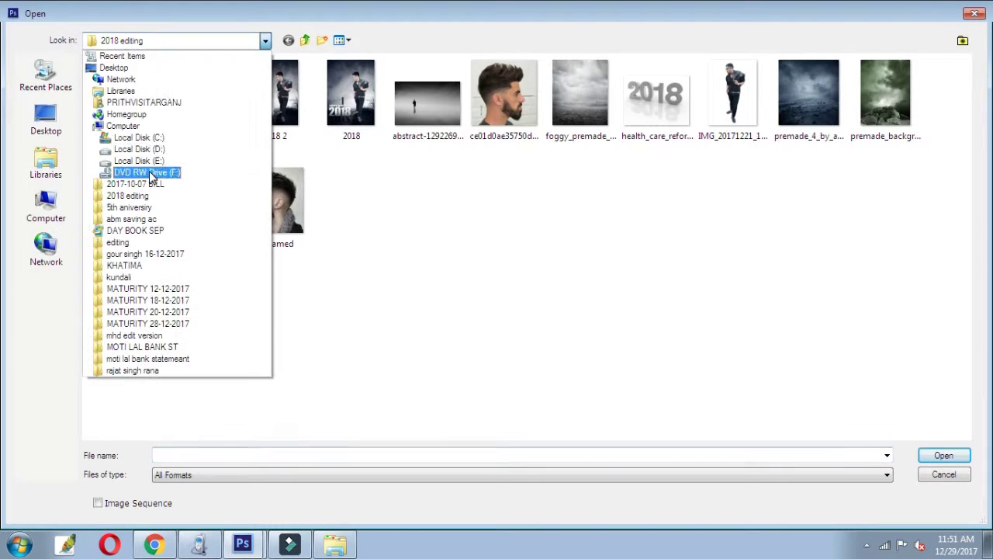
click(129, 104)
click(515, 93)
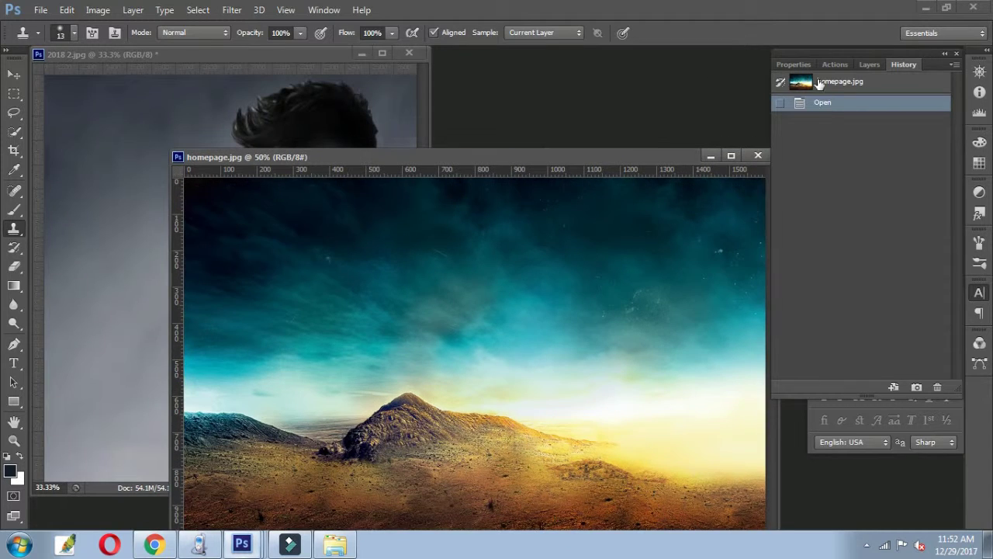
click(819, 84)
ctrl+click(731, 266)
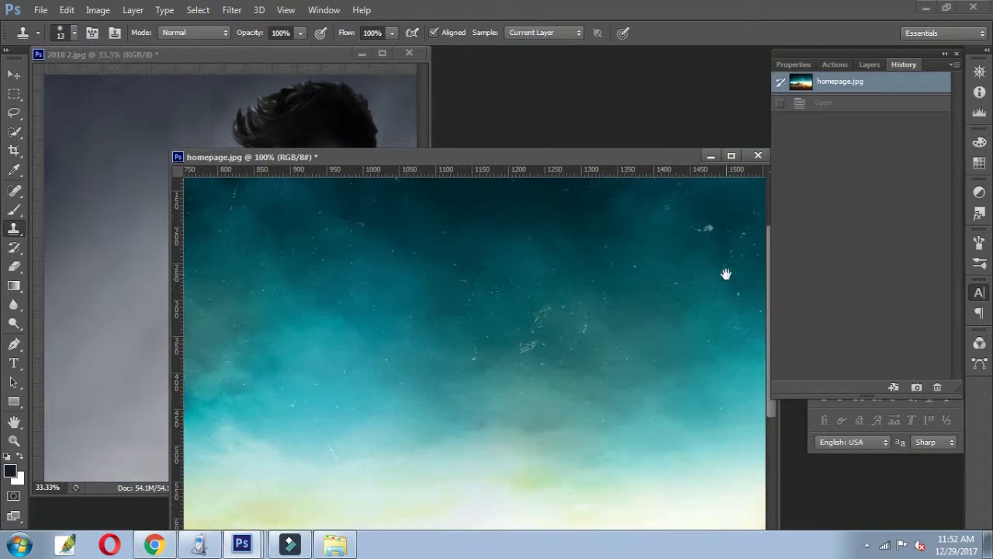
Bring 2018 2.jpg forward and revert it to its original History snapshot.
click(233, 54)
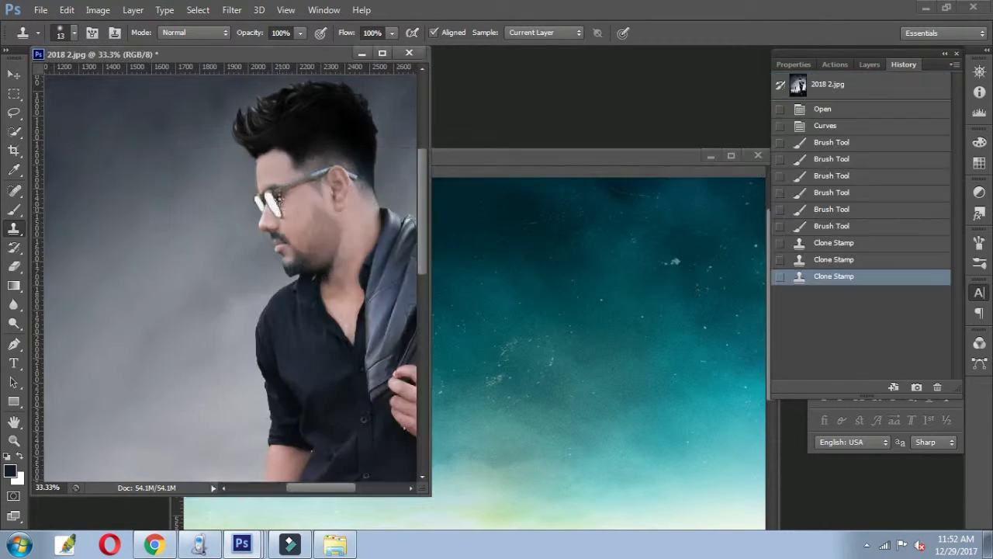
scroll(260, 177, up, 2)
scroll(260, 177, up, 1)
scroll(260, 177, up, 1)
scroll(260, 177, up, 1)
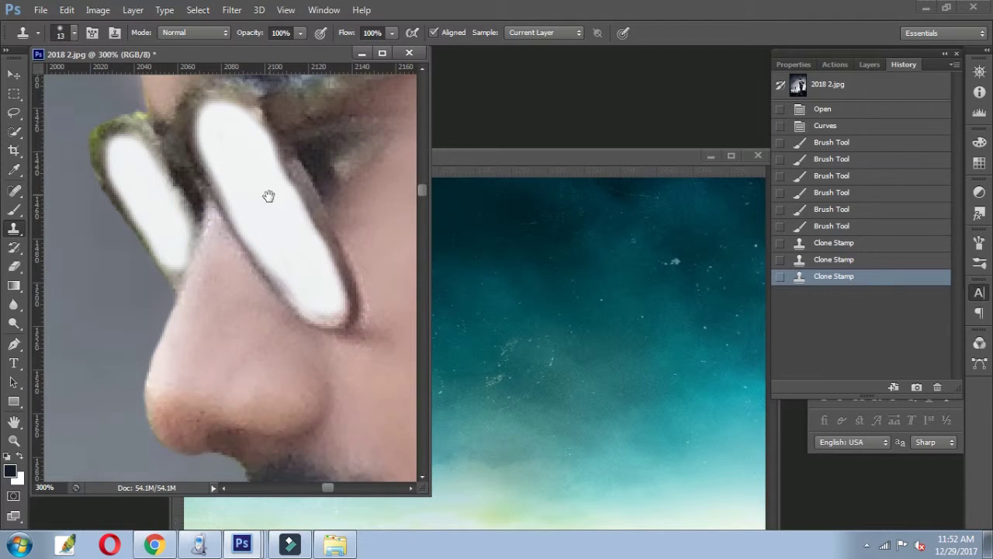
click(815, 87)
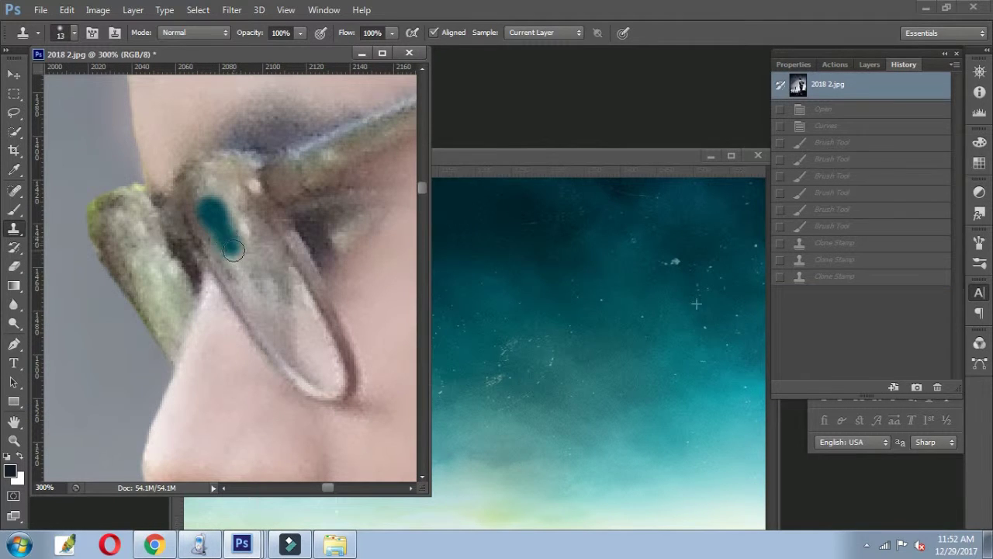
Clone teal sky from homepage.jpg into the near sunglass lens.
mouse_move(230, 247)
mouse_down()
mouse_move(332, 377)
mouse_move(293, 294)
mouse_up()
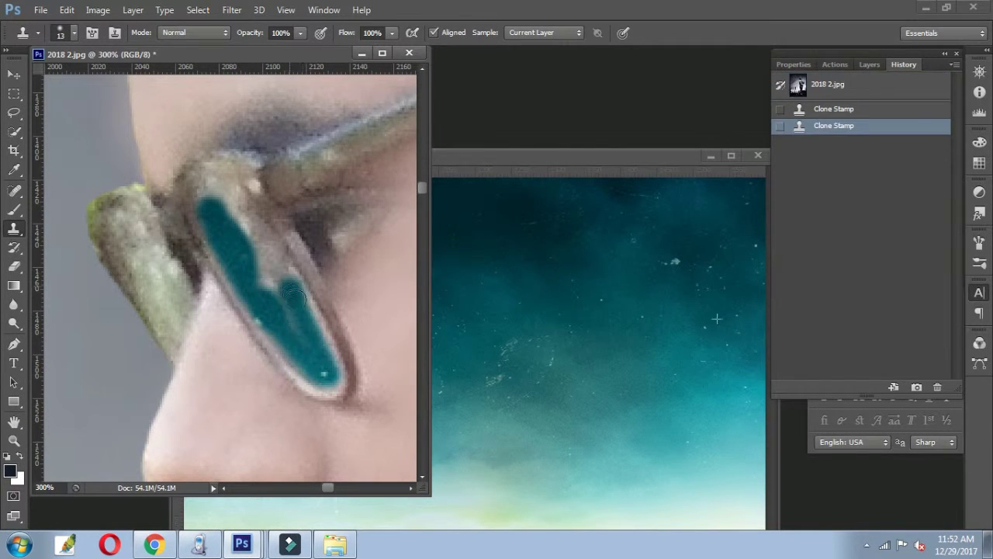
mouse_move(327, 361)
mouse_down()
mouse_move(310, 299)
mouse_move(334, 380)
mouse_move(211, 201)
mouse_up()
mouse_move(301, 309)
mouse_down()
mouse_move(317, 328)
mouse_move(321, 381)
mouse_move(303, 352)
mouse_up()
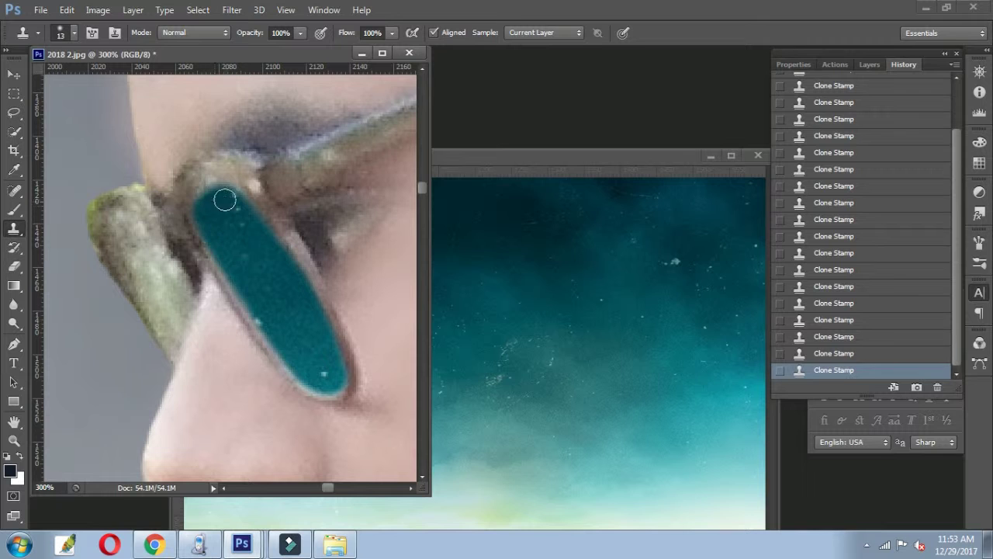
drag(215, 268, 256, 240)
click(218, 280)
Fill the far lens with teal, using 5 px then 14 px clone brushes.
right_click(223, 301)
key(ctrl+plus)
key(ctrl+plus)
key(ctrl+plus)
right_click(224, 301)
text(5)
key(Return)
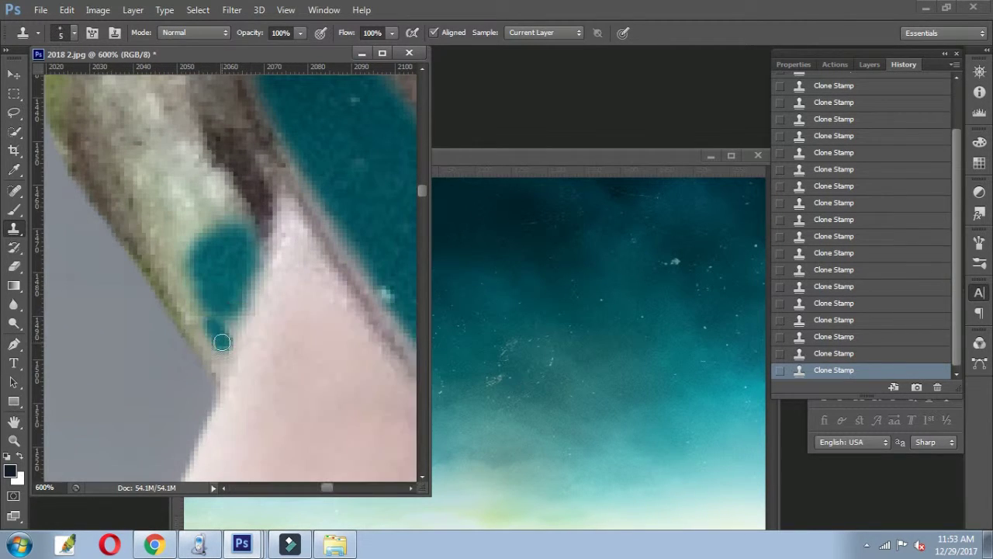
mouse_move(241, 317)
mouse_down()
mouse_move(206, 256)
mouse_move(267, 279)
mouse_up()
right_click(218, 299)
text(14)
key(Return)
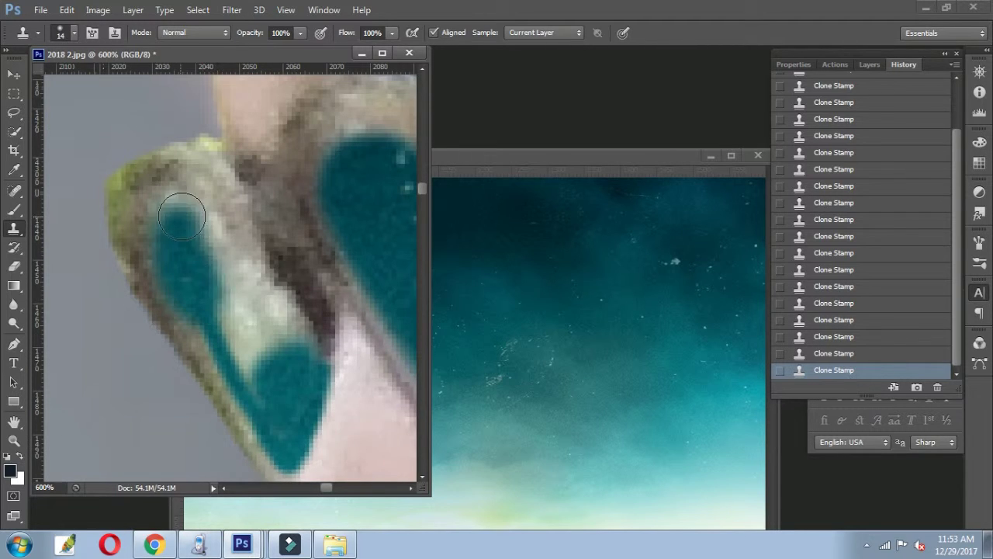
drag(178, 210, 267, 310)
mouse_move(244, 249)
mouse_down()
mouse_move(235, 310)
mouse_move(248, 394)
mouse_up()
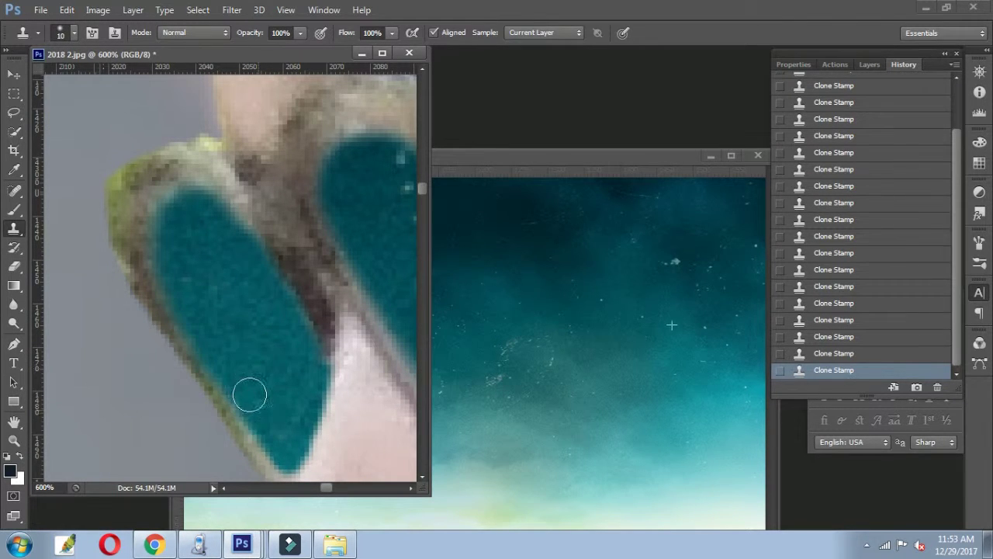
Touch up the lens corner with a fine 1 px clone stroke.
key(bracketleft)
scroll(178, 245, up, 1)
scroll(223, 264, down, 5)
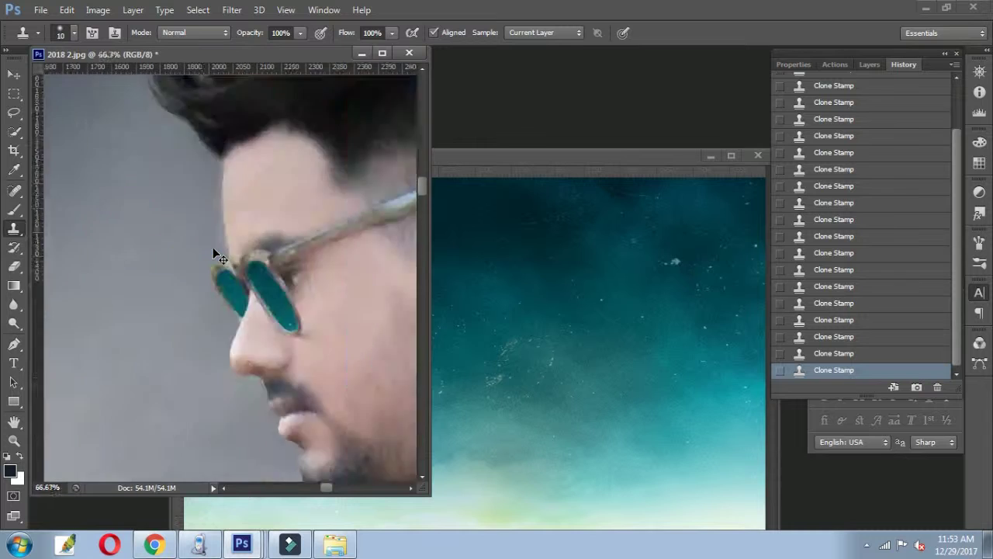
scroll(212, 246, down, 2)
scroll(212, 247, down, 1)
scroll(210, 221, up, 2)
scroll(210, 221, up, 4)
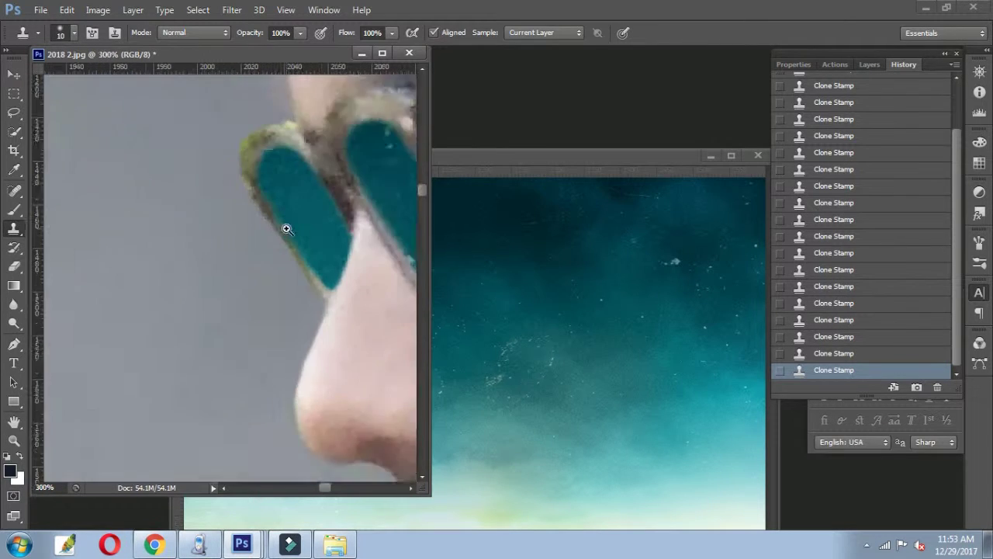
scroll(284, 225, up, 3)
right_click(314, 281)
text(1)
key(Return)
drag(306, 318, 311, 317)
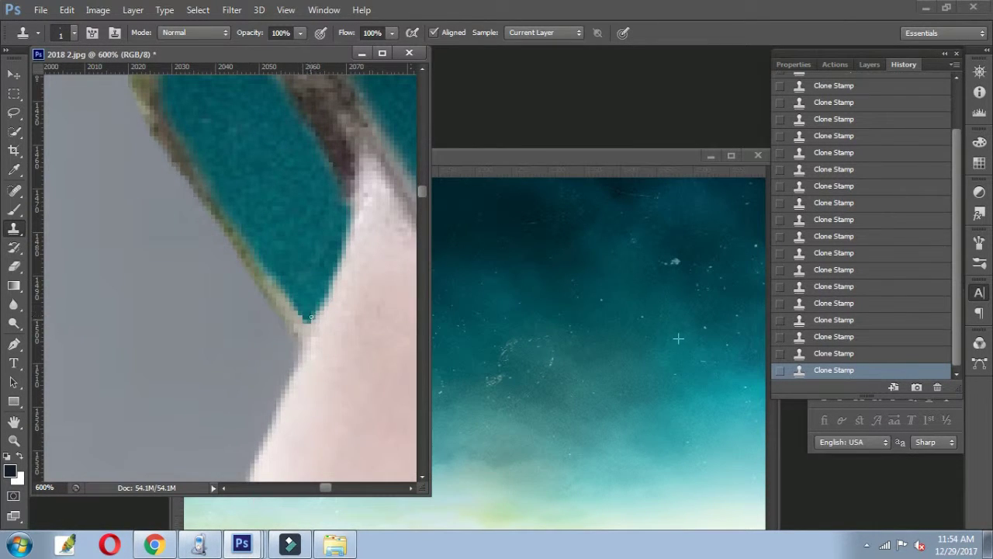
Close homepage.jpg without saving changes.
scroll(309, 262, down, 5)
scroll(221, 262, down, 1)
scroll(221, 261, up, 3)
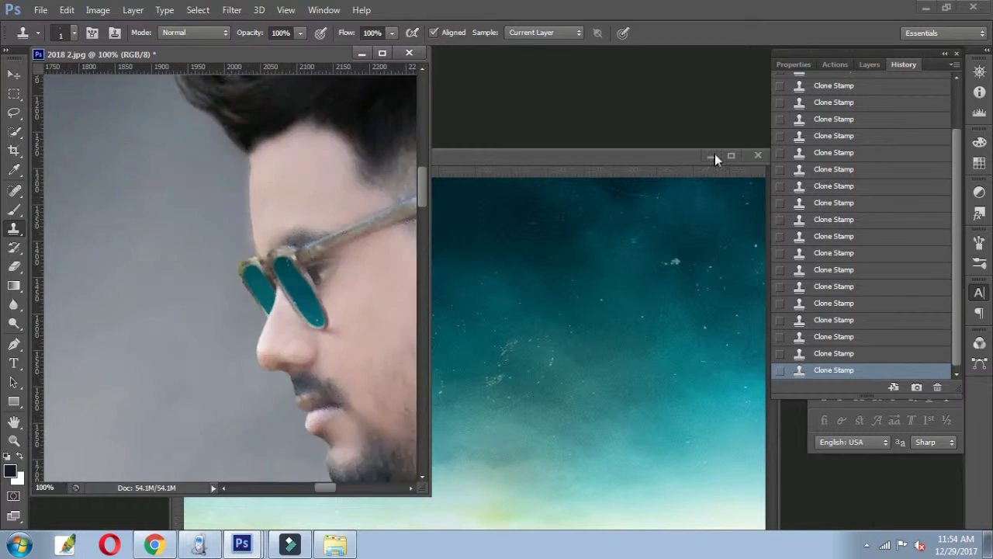
click(758, 155)
click(530, 207)
scroll(237, 272, up, 3)
scroll(238, 273, up, 2)
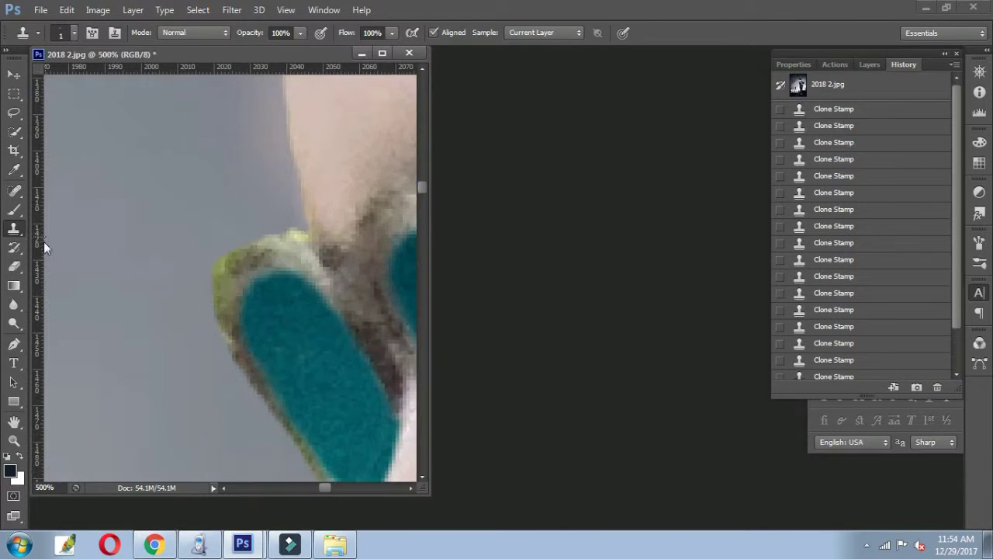
click(14, 211)
Sample the teal lens colour and dab it on the lens rim with a 7 px brush.
right_click(287, 303)
alt+click(284, 300)
right_click(284, 300)
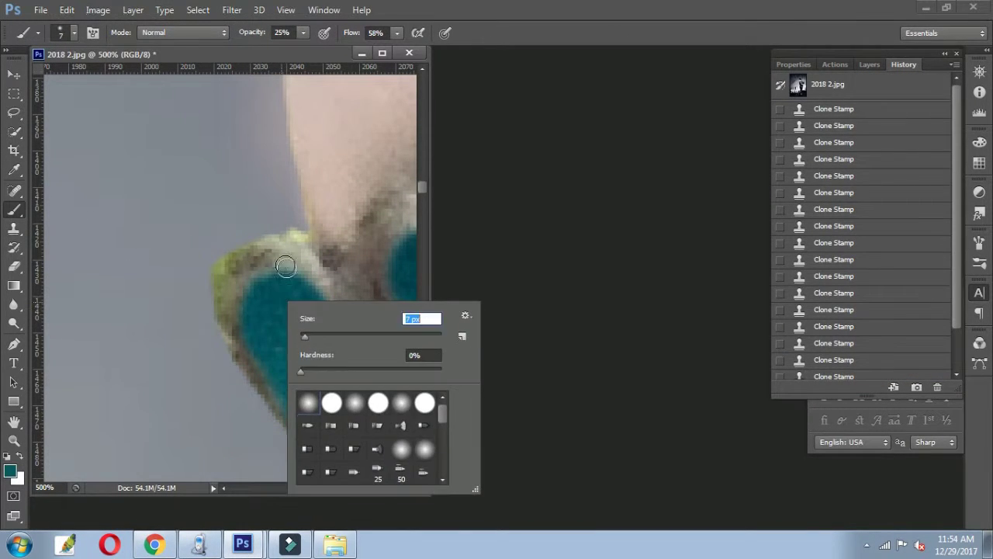
text(7)
key(Return)
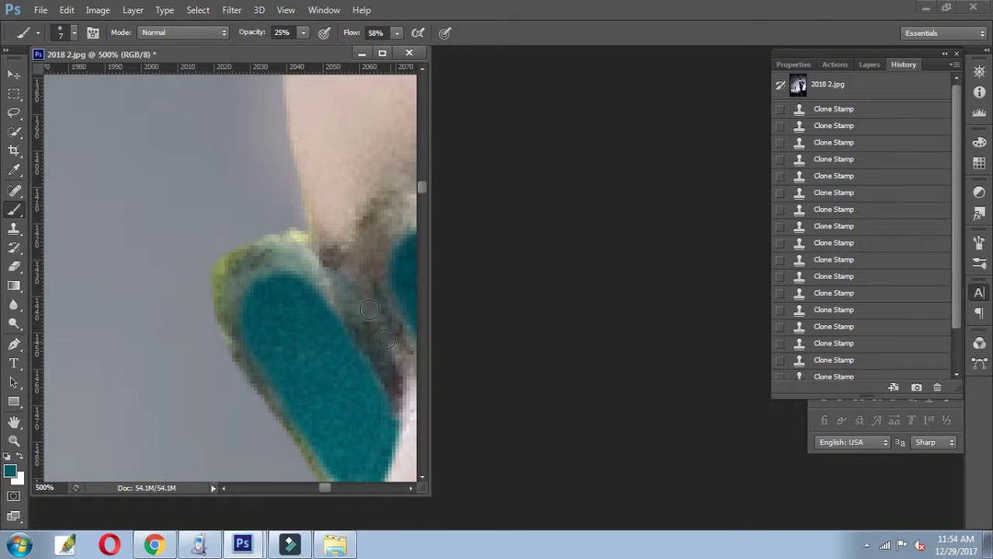
click(363, 238)
scroll(383, 234, down, 4)
scroll(405, 225, down, 1)
scroll(405, 225, up, 3)
Set brush opacity to 35% and the paint colour to dark red.
drag(303, 32, 311, 48)
scroll(204, 275, up, 1)
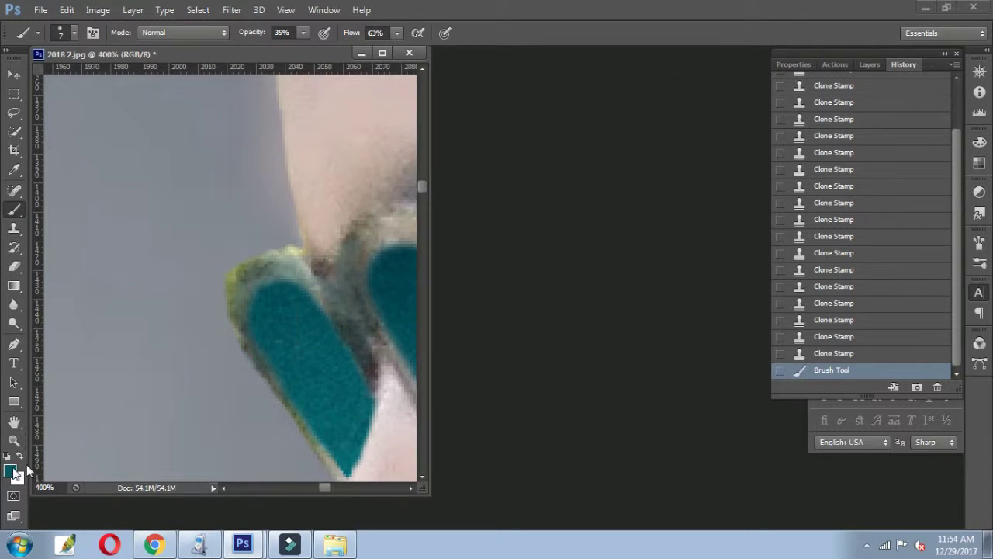
click(10, 470)
drag(512, 206, 519, 147)
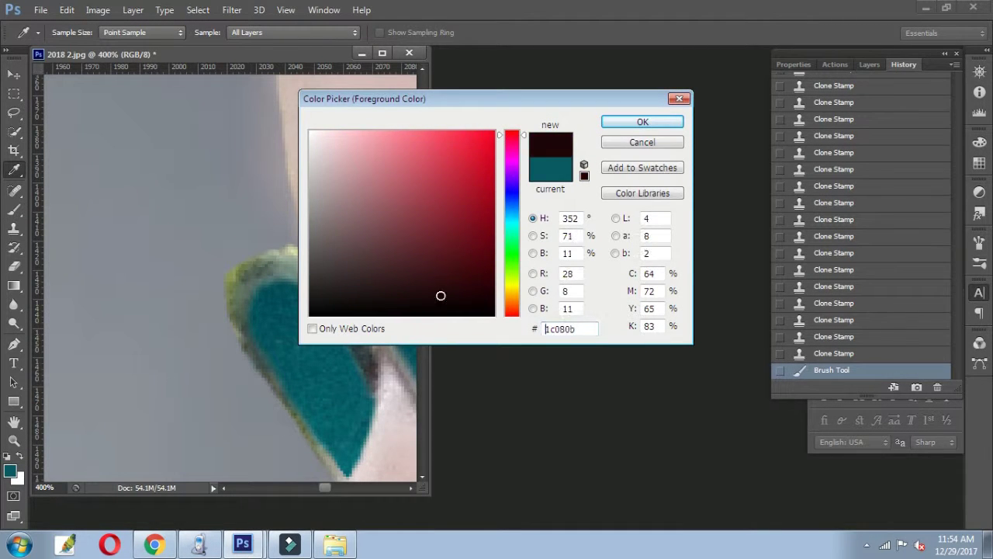
key(Return)
click(264, 272)
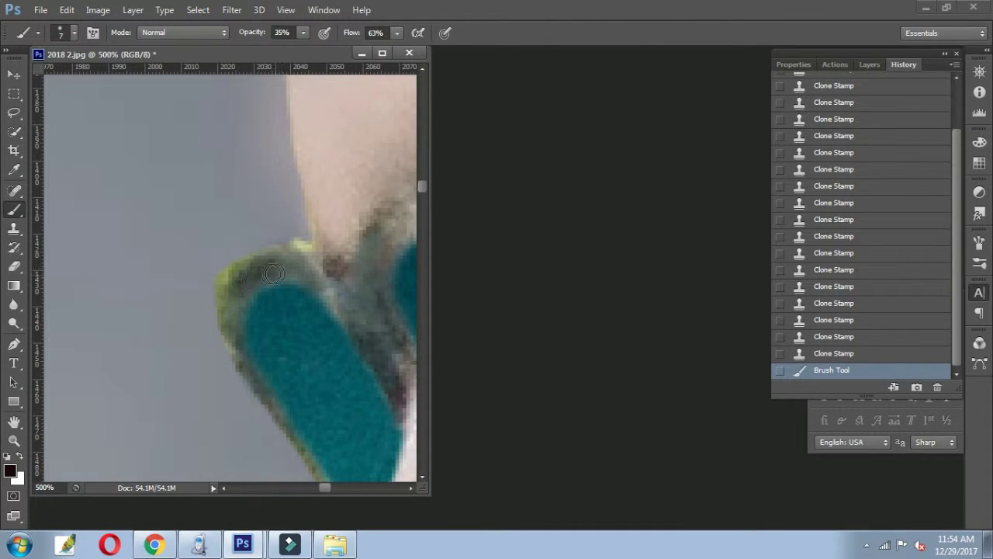
Darken the lens frame edges, redoing one stroke, with a 3 px brush.
drag(318, 271, 372, 357)
mouse_move(342, 256)
mouse_down()
mouse_move(329, 288)
mouse_move(173, 269)
mouse_up()
click(815, 336)
click(815, 353)
drag(166, 210, 165, 199)
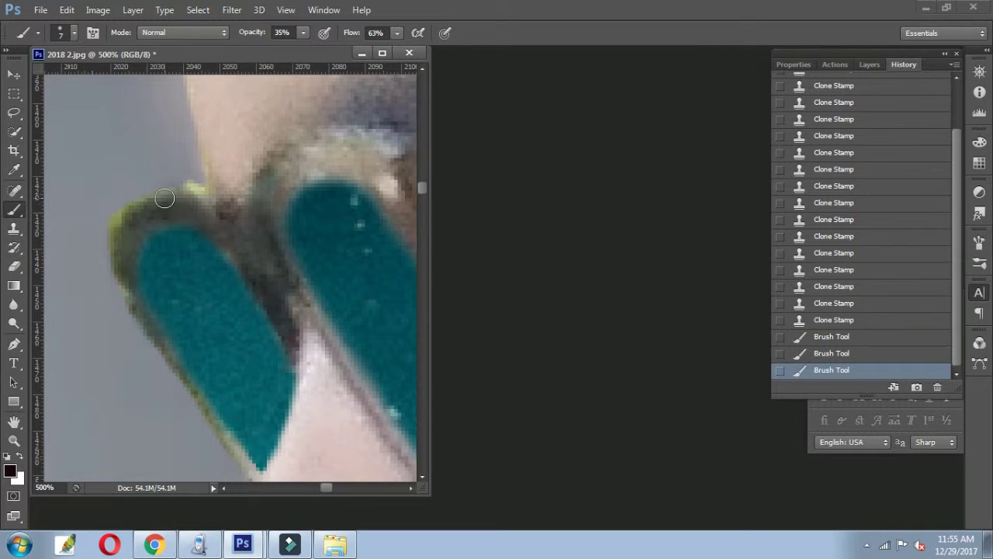
click(125, 297)
right_click(135, 298)
drag(155, 329, 141, 329)
key(Return)
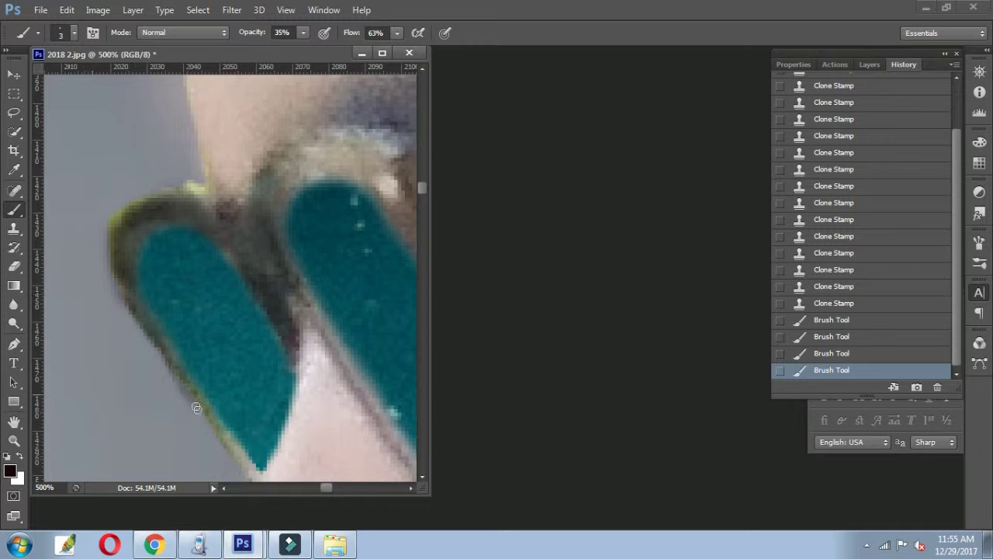
Trace the outer and left edges of the lens frame darker.
drag(235, 459, 166, 299)
click(165, 299)
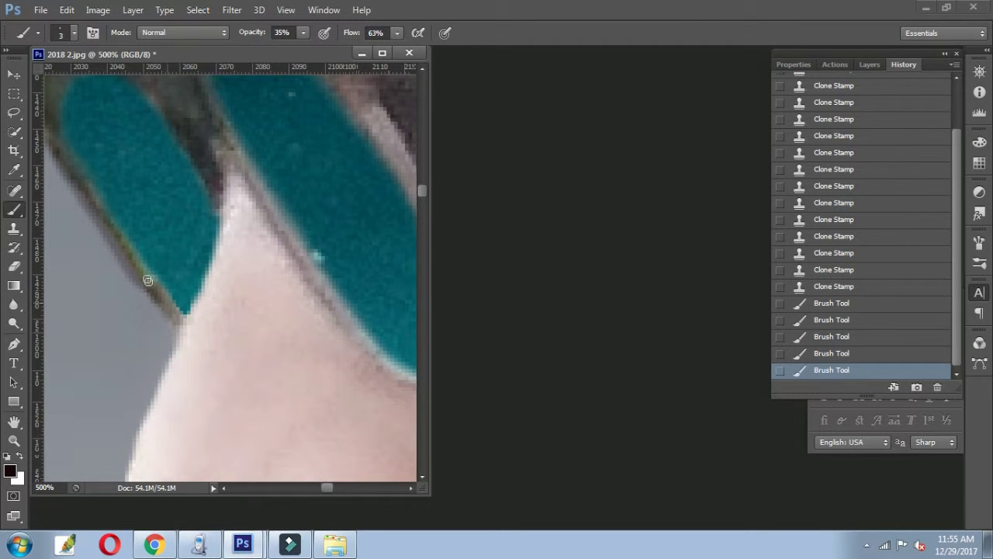
drag(79, 184, 78, 259)
click(78, 259)
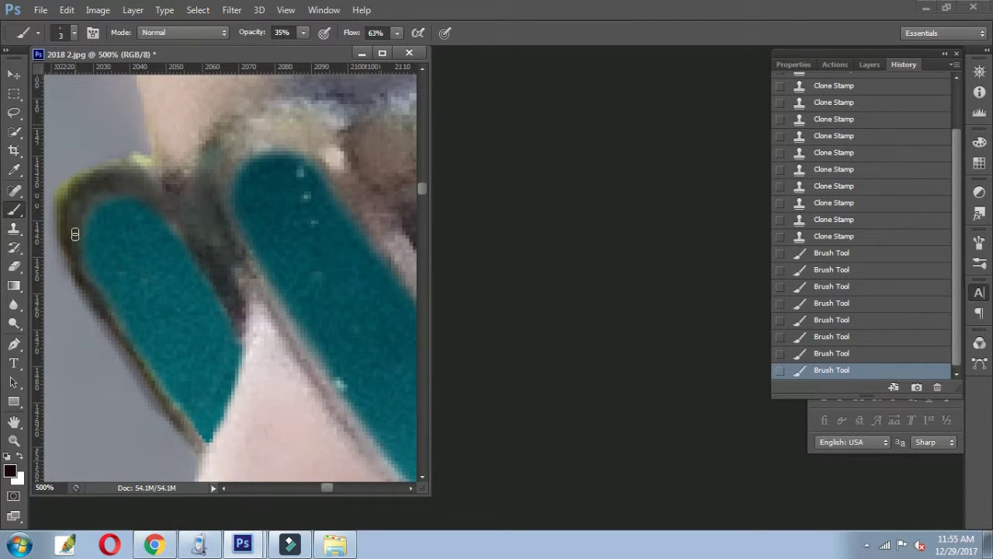
drag(186, 204, 190, 261)
key(Return)
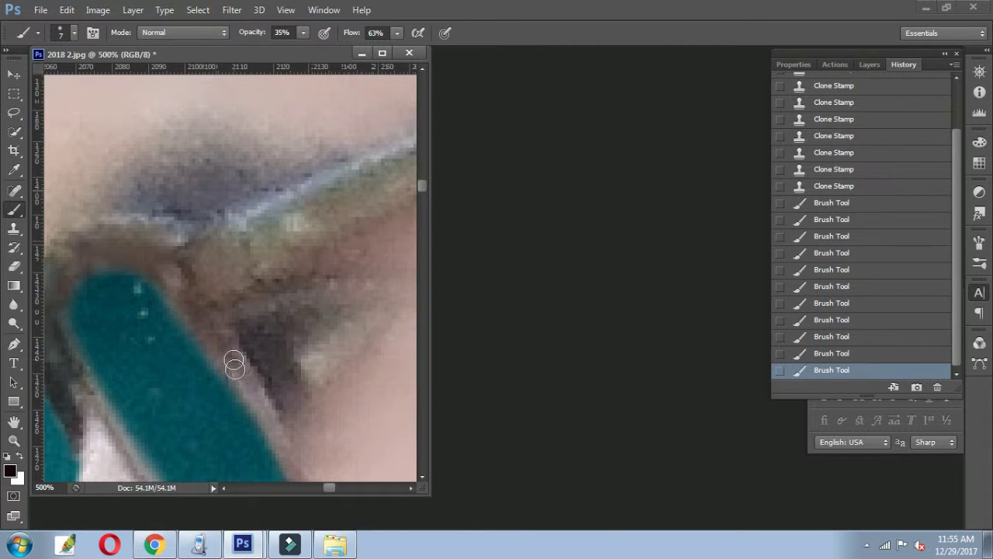
Soften and darken the skin edge along the glasses' temple arm.
drag(269, 272, 310, 380)
drag(344, 344, 262, 213)
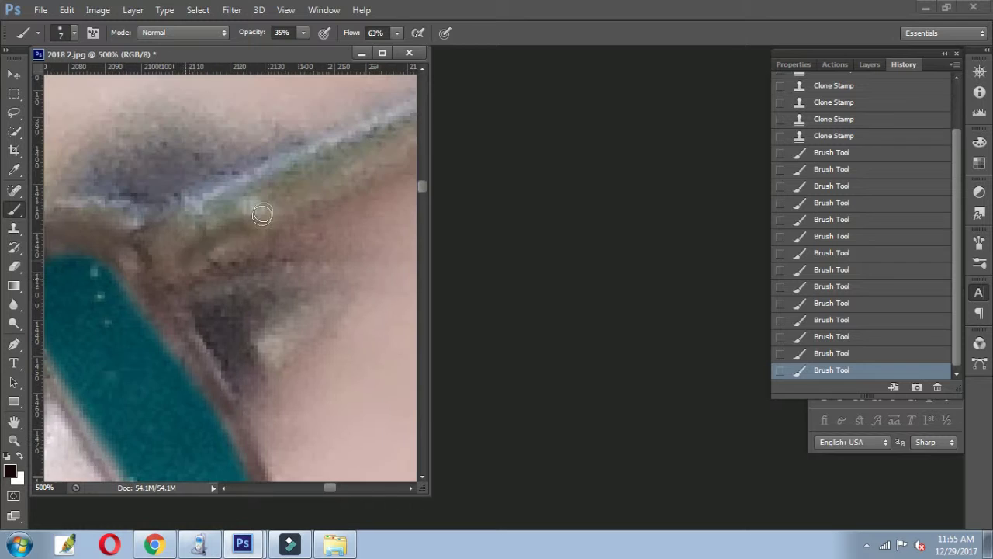
scroll(239, 220, down, 1)
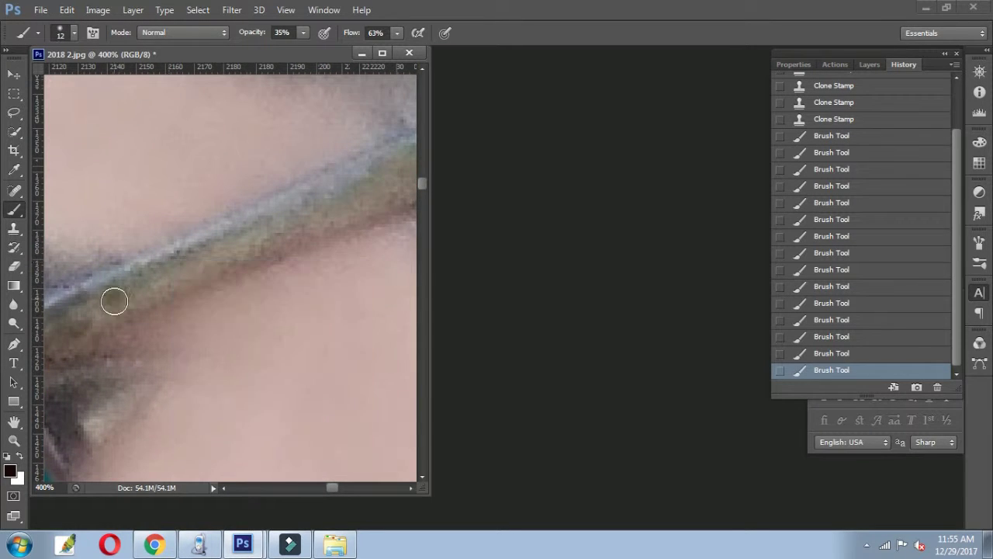
scroll(114, 297, up, 1)
drag(132, 288, 162, 267)
scroll(193, 263, up, 1)
mouse_move(121, 310)
mouse_down()
mouse_move(301, 235)
mouse_move(133, 301)
mouse_up()
scroll(302, 235, up, 1)
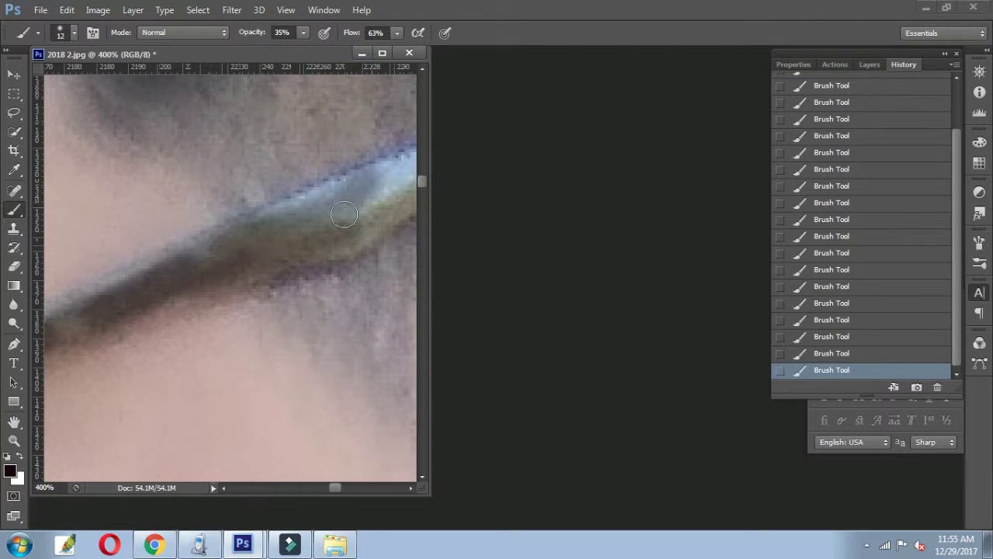
scroll(326, 239, down, 6)
scroll(329, 239, up, 1)
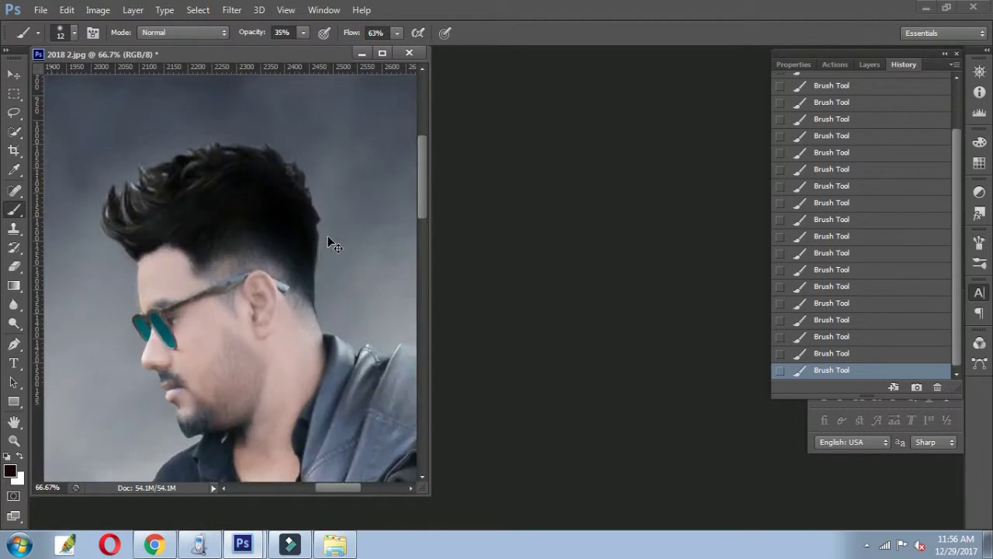
scroll(329, 239, up, 1)
Step back to an earlier History state and pick a smaller brush size.
click(807, 220)
scroll(282, 281, up, 3)
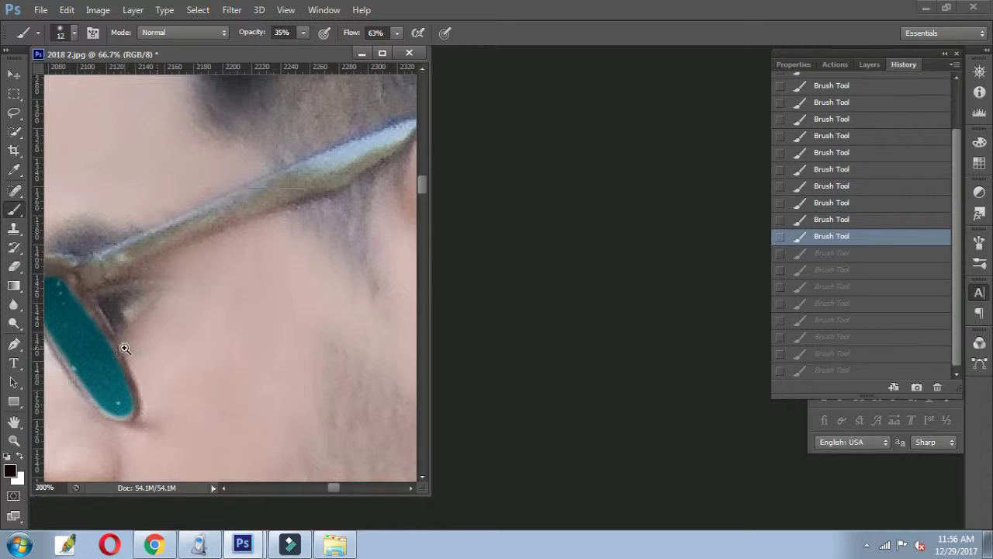
scroll(224, 295, up, 2)
right_click(224, 295)
click(183, 245)
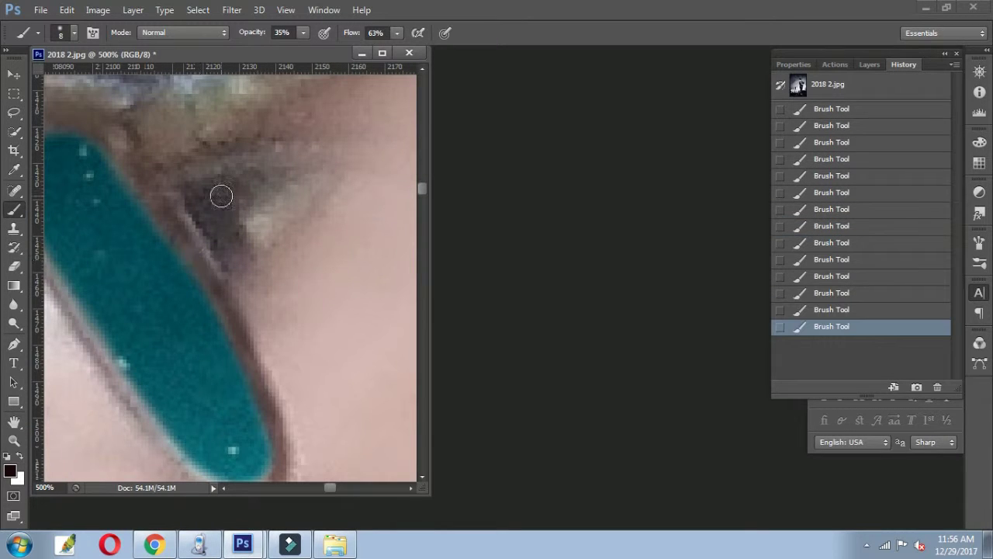
scroll(222, 195, down, 5)
scroll(249, 172, down, 3)
scroll(204, 283, up, 2)
scroll(204, 283, up, 3)
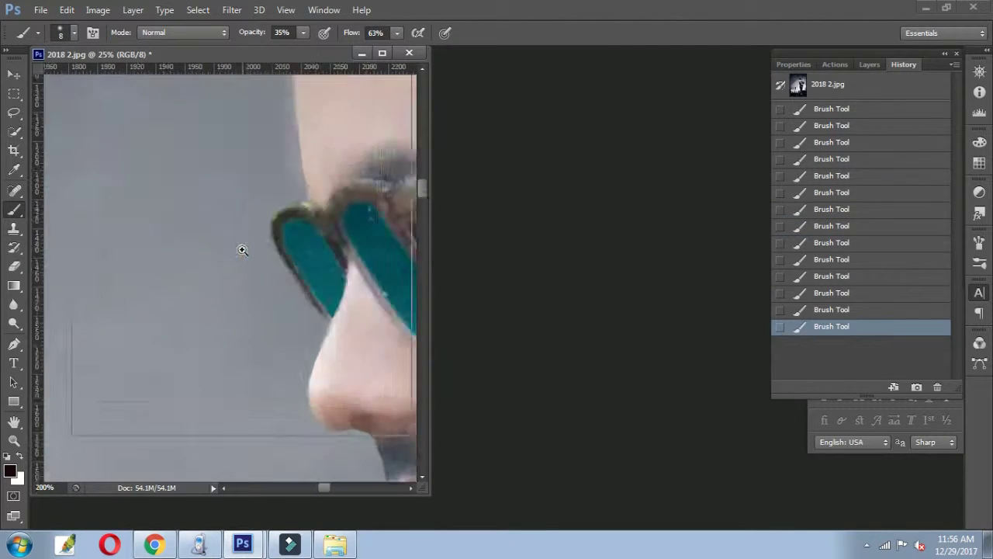
scroll(240, 248, up, 3)
Switch to the Clone Stamp with brush size 6.
click(13, 229)
right_click(314, 194)
drag(314, 204, 319, 204)
click(304, 54)
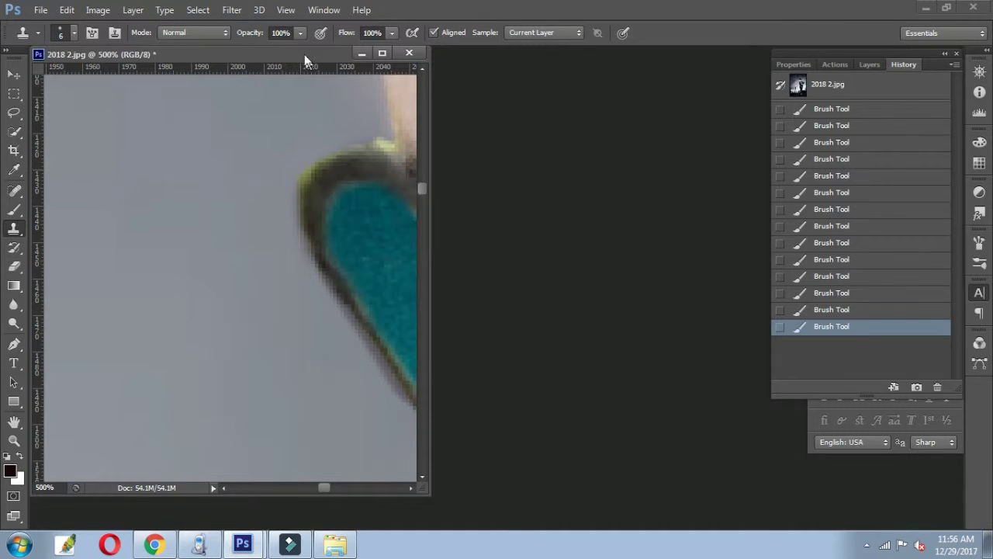
Sample grey background beside the lens and stamp it over the outer lens edge.
alt+click(230, 190)
click(295, 174)
click(294, 194)
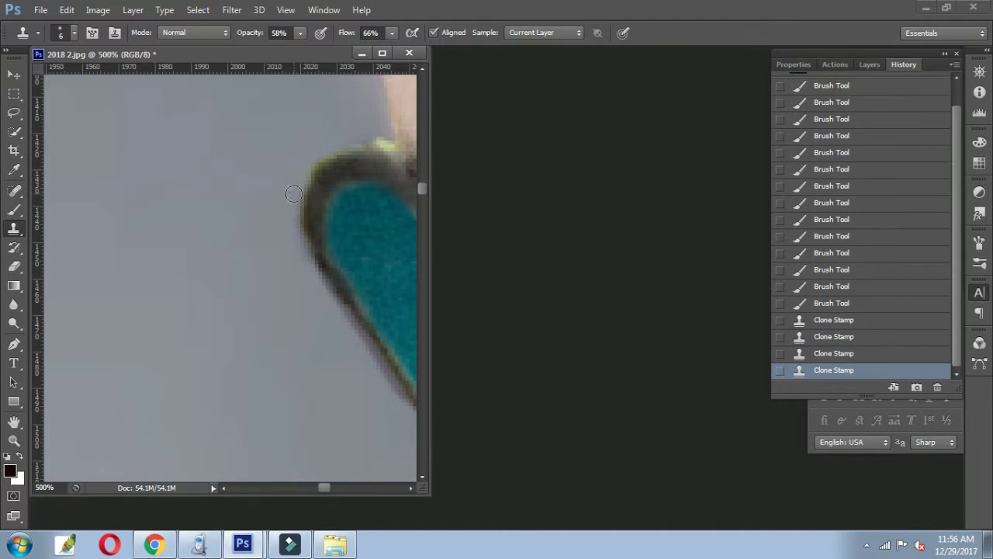
click(381, 116)
scroll(268, 202, down, 2)
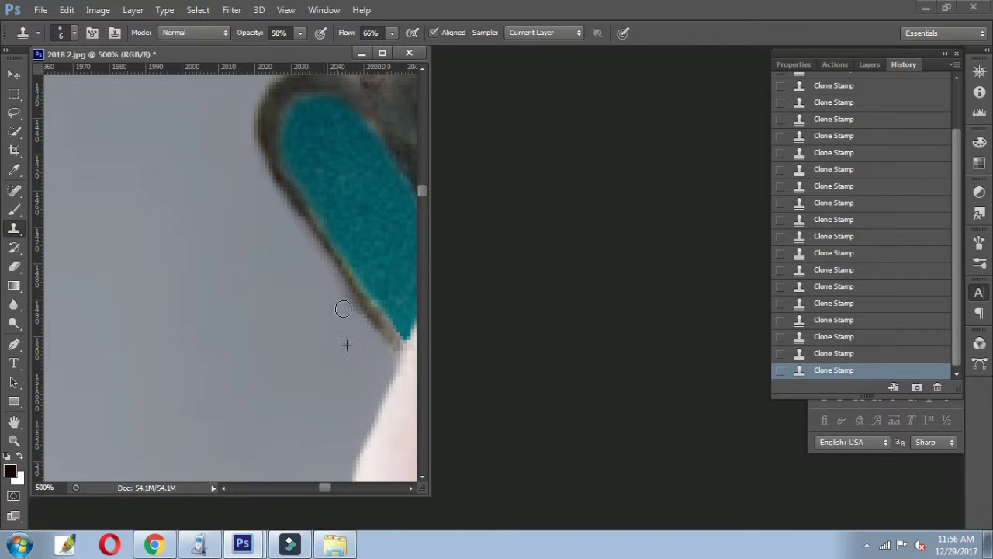
scroll(241, 206, down, 3)
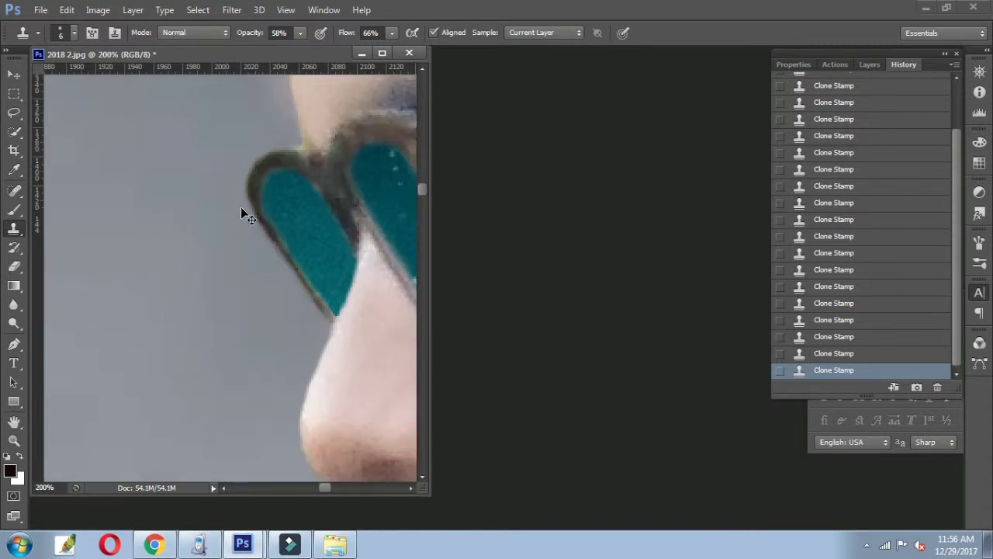
scroll(241, 207, down, 4)
scroll(240, 206, down, 3)
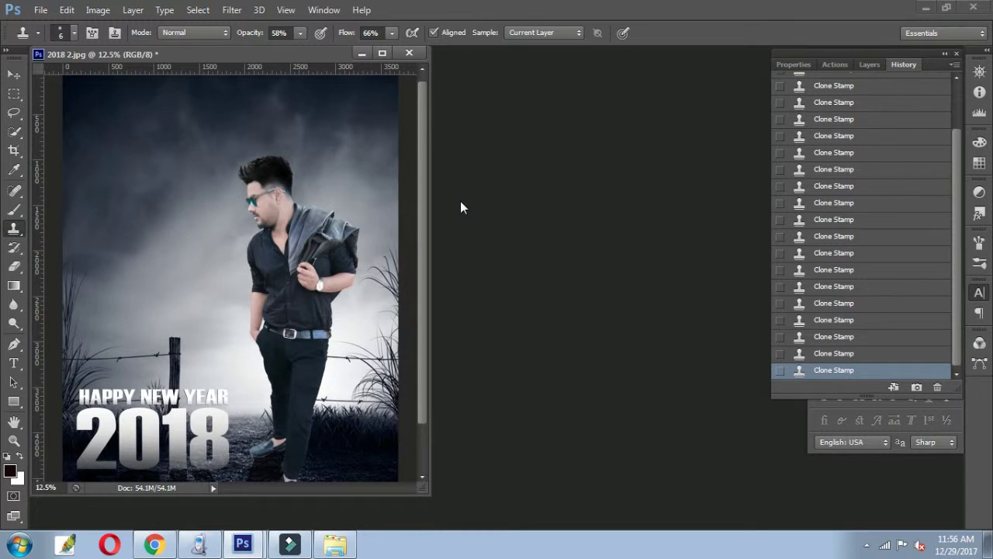
scroll(256, 194, up, 4)
scroll(248, 194, up, 4)
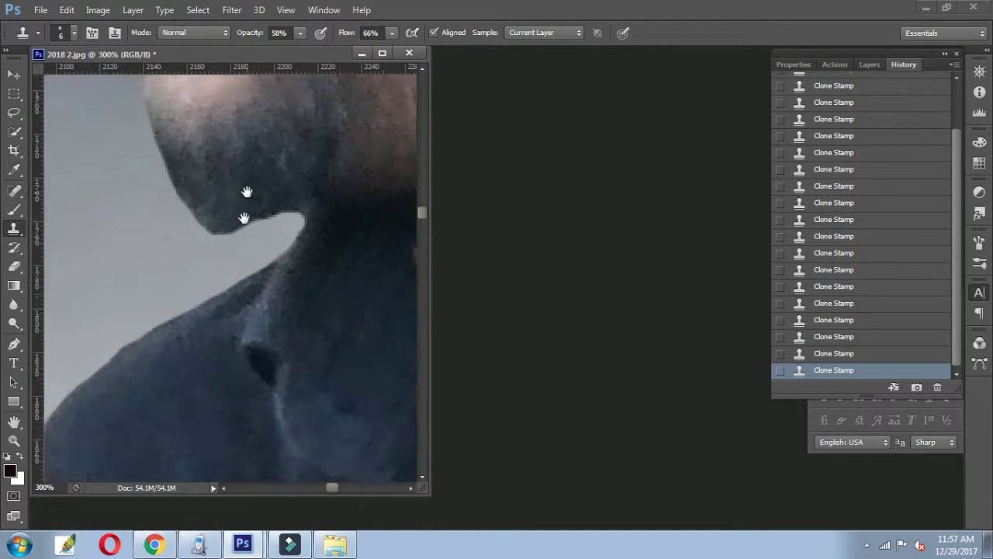
Darken the beard along the chin and neck with a 37 px brush.
drag(246, 192, 234, 301)
key(b)
right_click(213, 287)
key(Return)
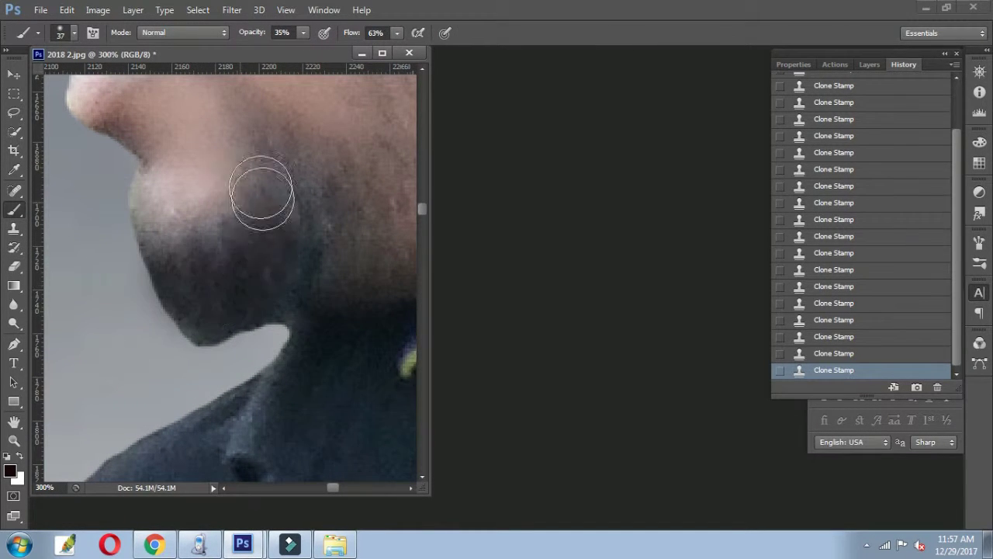
drag(262, 193, 377, 275)
mouse_move(237, 290)
mouse_down()
mouse_move(231, 330)
mouse_move(256, 341)
mouse_up()
scroll(355, 261, down, 3)
scroll(354, 262, down, 2)
Revert to the last clone state and repaint dark beard with a 15 px brush.
click(834, 336)
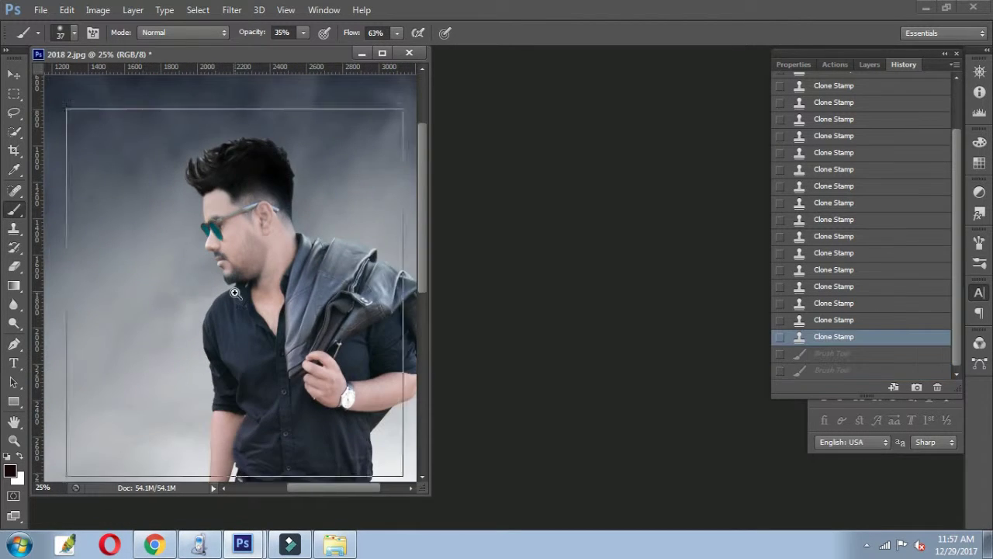
scroll(234, 292, up, 3)
click(11, 469)
key(Escape)
scroll(234, 292, up, 3)
right_click(247, 288)
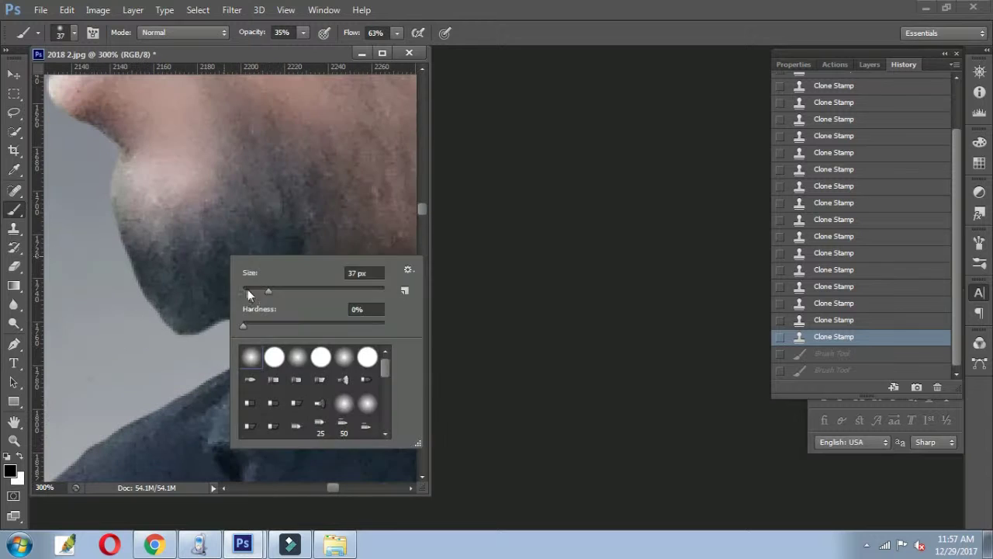
click(247, 291)
key(Return)
drag(178, 319, 225, 311)
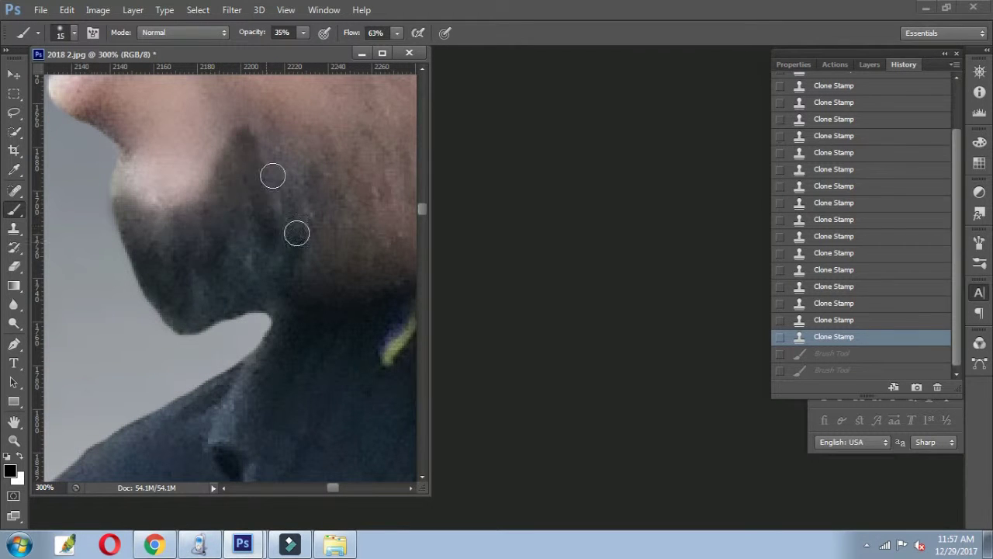
Darken the beard under the chin at 50 px, then undo back to the clone state.
right_click(256, 271)
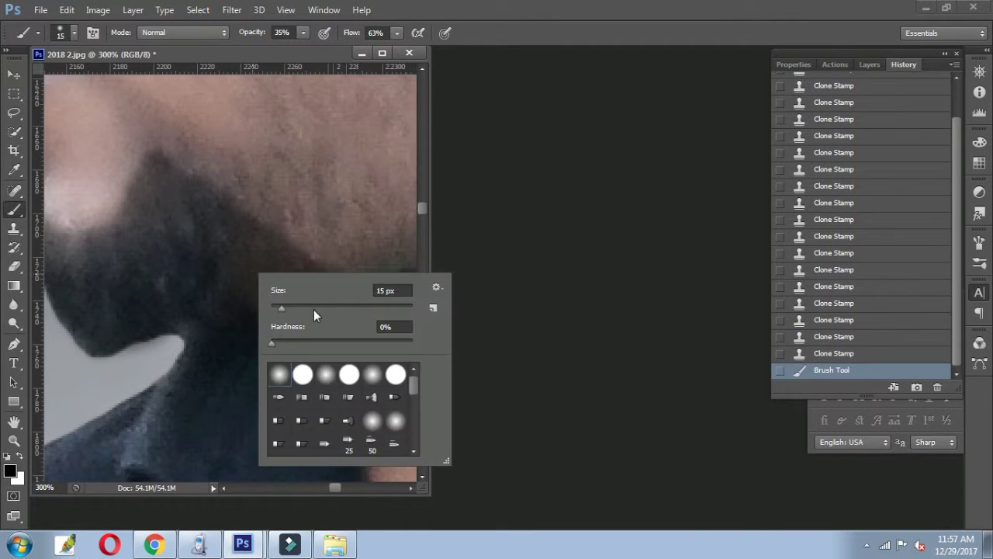
key(Return)
mouse_move(344, 266)
mouse_down()
mouse_move(181, 226)
mouse_move(155, 236)
mouse_move(306, 244)
mouse_up()
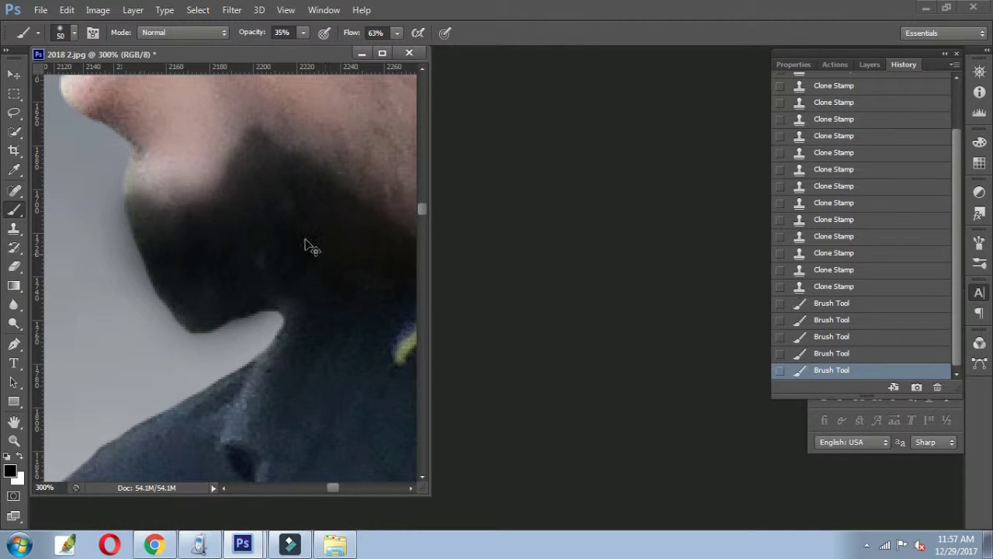
key(ctrl+minus)
key(ctrl+minus)
key(ctrl+minus)
click(822, 286)
key(ctrl+plus)
key(ctrl+plus)
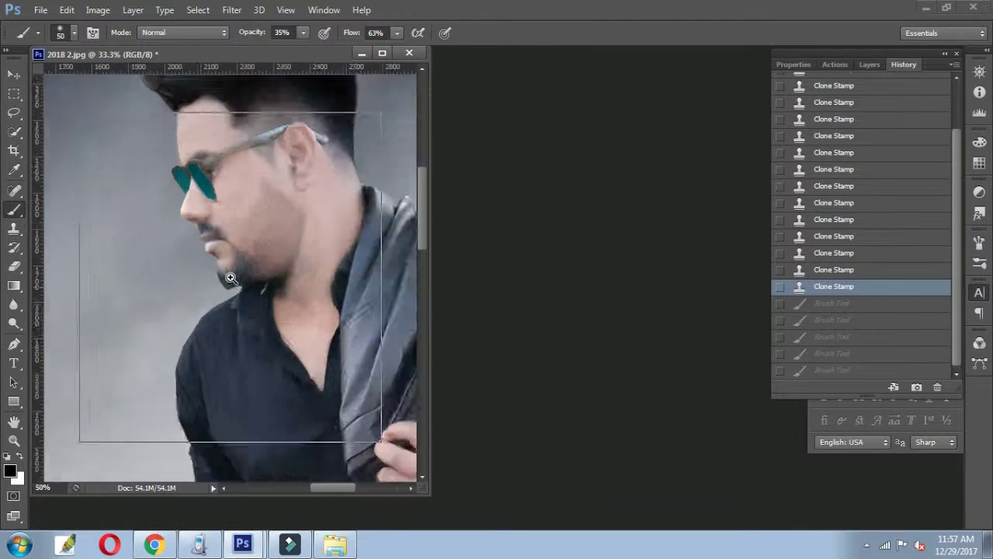
key(ctrl+plus)
Try 43 px beard strokes on the chin, undoing each one.
right_click(240, 279)
drag(282, 311, 275, 311)
key(Return)
click(260, 269)
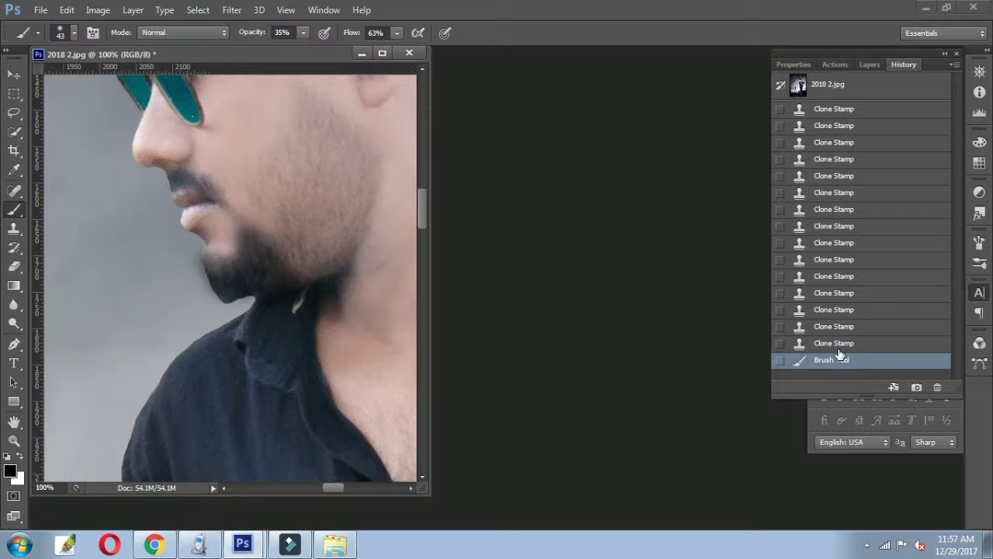
key(ctrl+z)
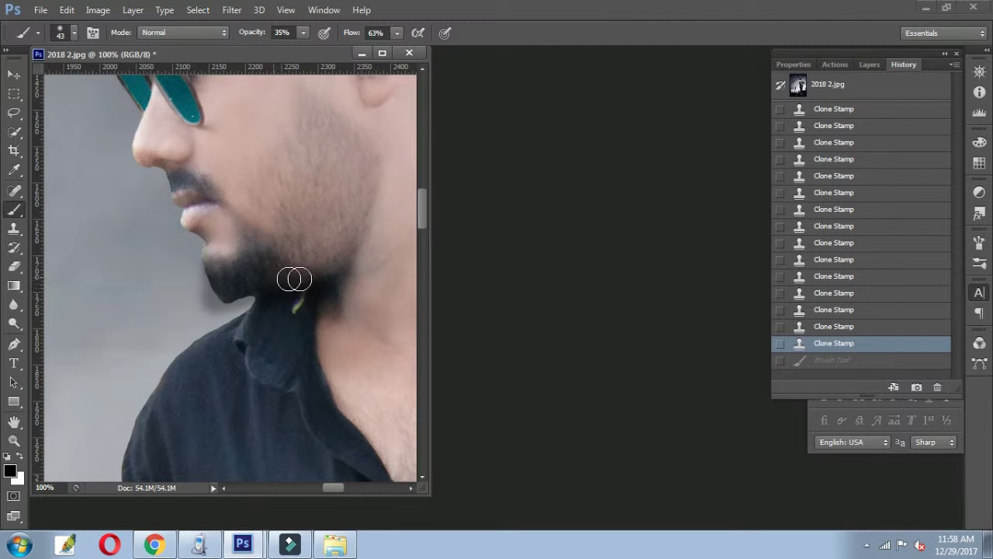
click(294, 279)
key(ctrl+z)
key(ctrl+plus)
key(ctrl+plus)
Restore the beard-paint spill between chin and collar with a 13 px History Brush.
key(y)
right_click(219, 298)
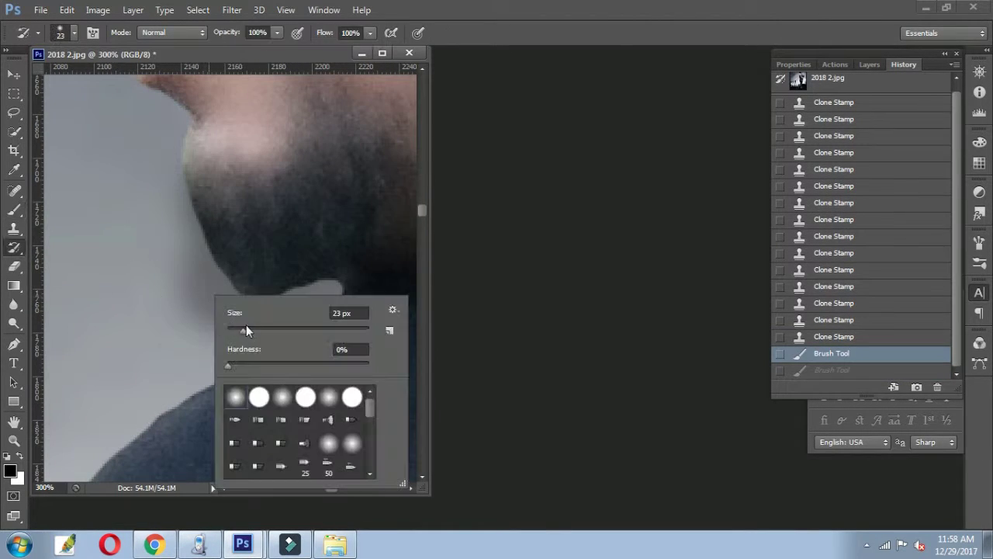
drag(245, 330, 239, 330)
key(Return)
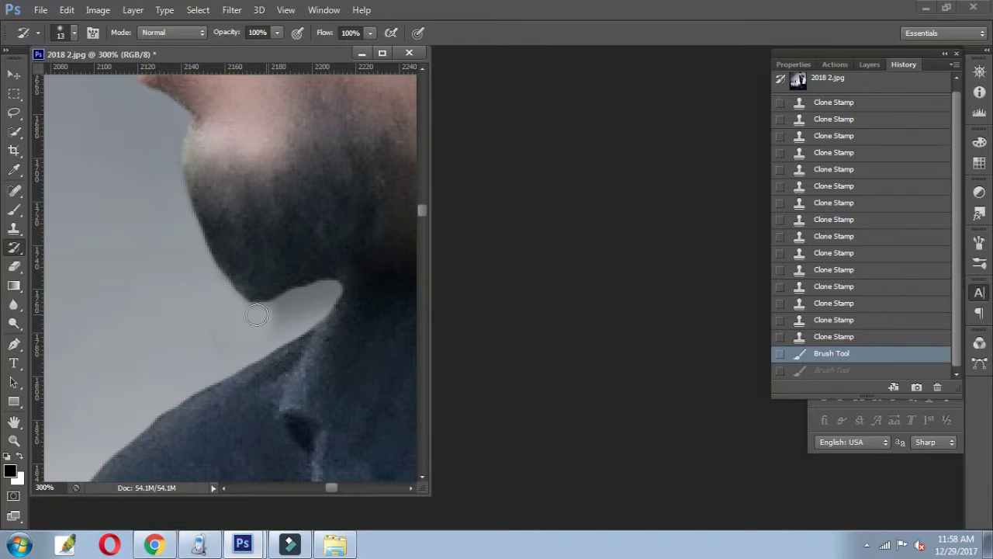
drag(267, 325, 287, 372)
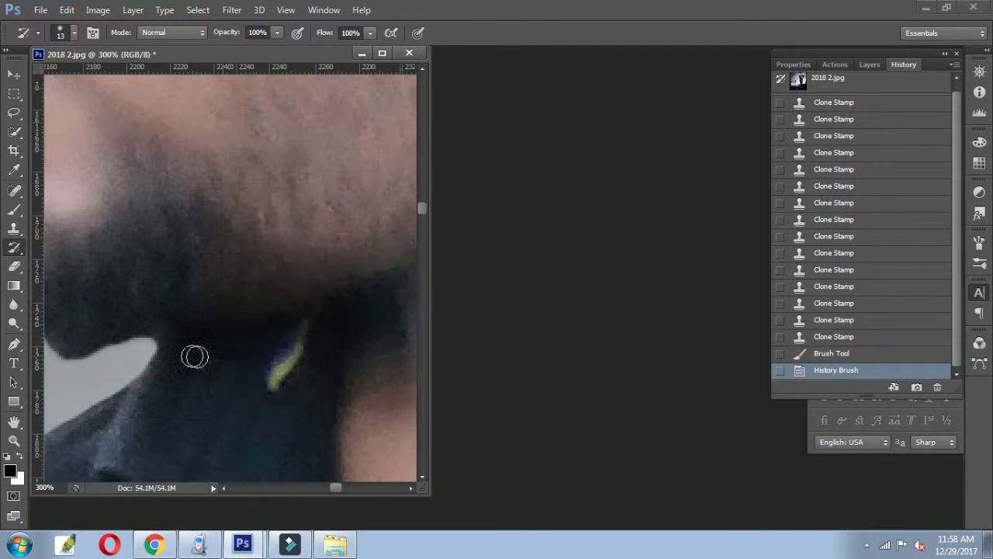
scroll(295, 337, down, 5)
scroll(295, 337, down, 2)
scroll(293, 331, up, 4)
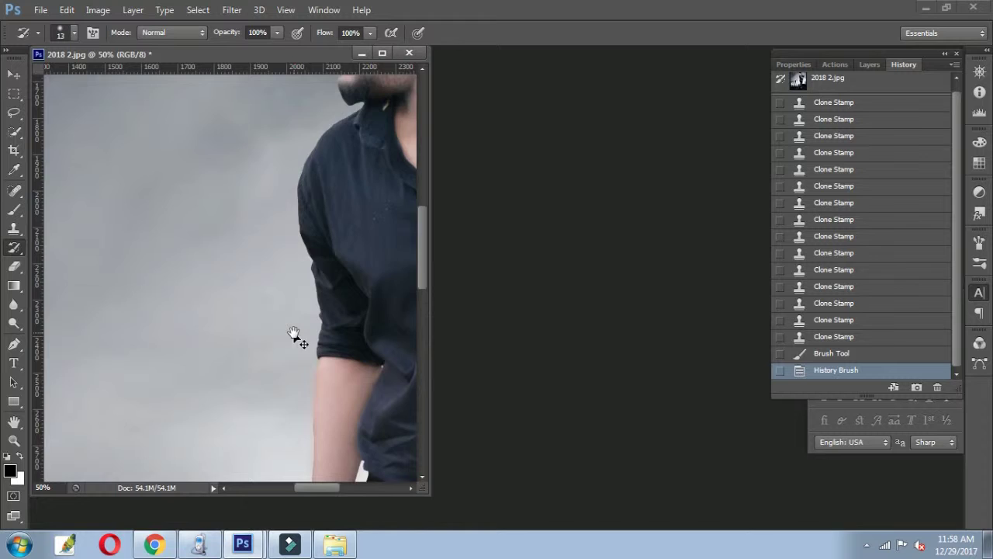
drag(290, 333, 163, 280)
Save the poster as JPEG over the existing 2018 2.jpg, accepting the default JPEG options.
key(ctrl+minus)
key(ctrl+minus)
key(ctrl+minus)
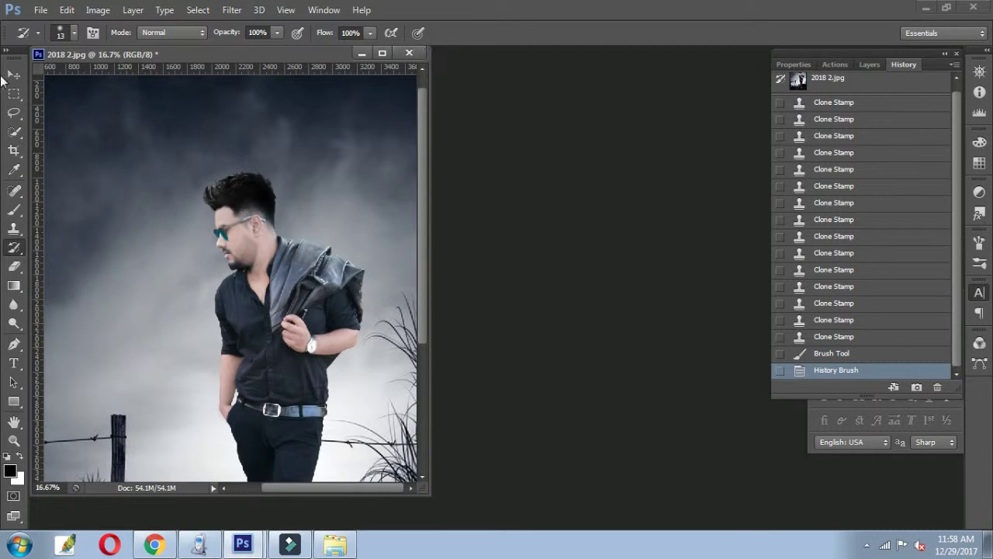
click(40, 9)
click(60, 143)
click(949, 327)
click(489, 212)
click(567, 136)
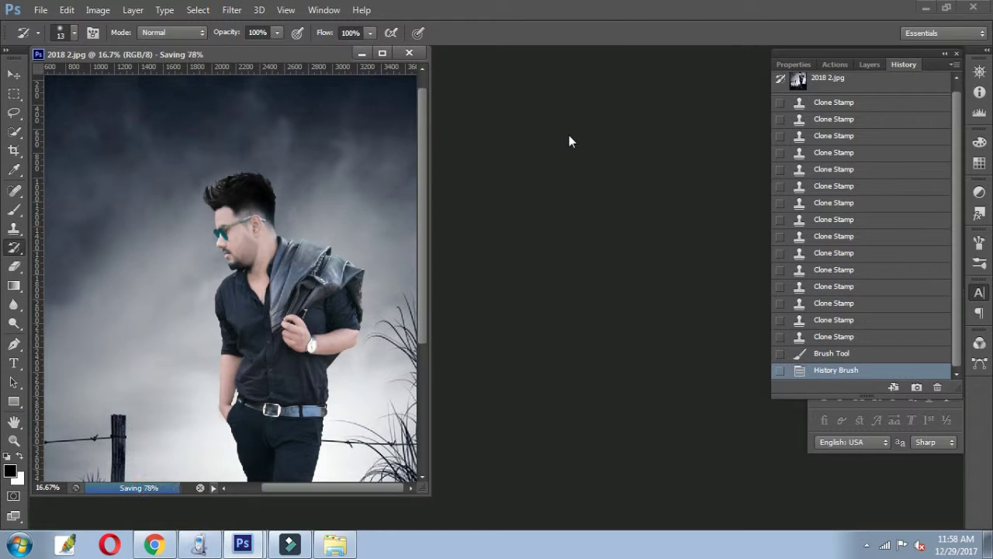